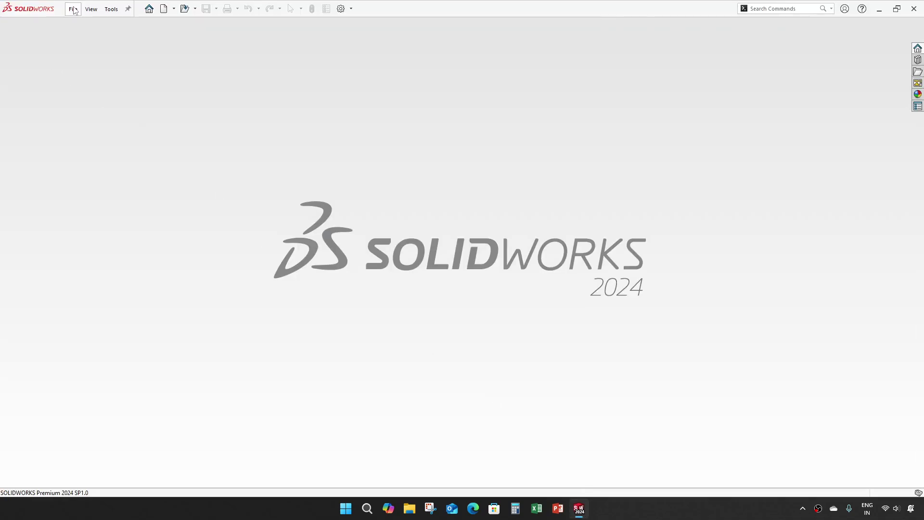
Create a new part document and start an Extruded Boss/Base sketch on the Top Plane
click(73, 9)
click(86, 23)
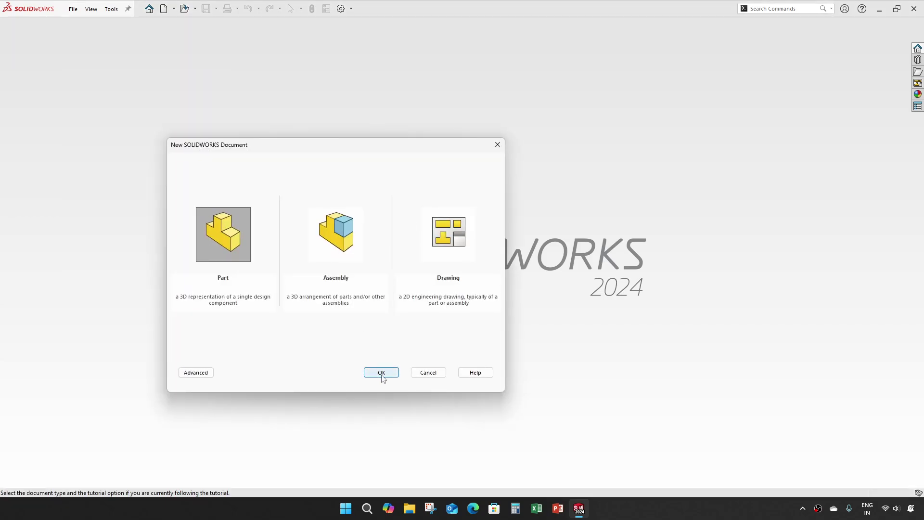
click(382, 373)
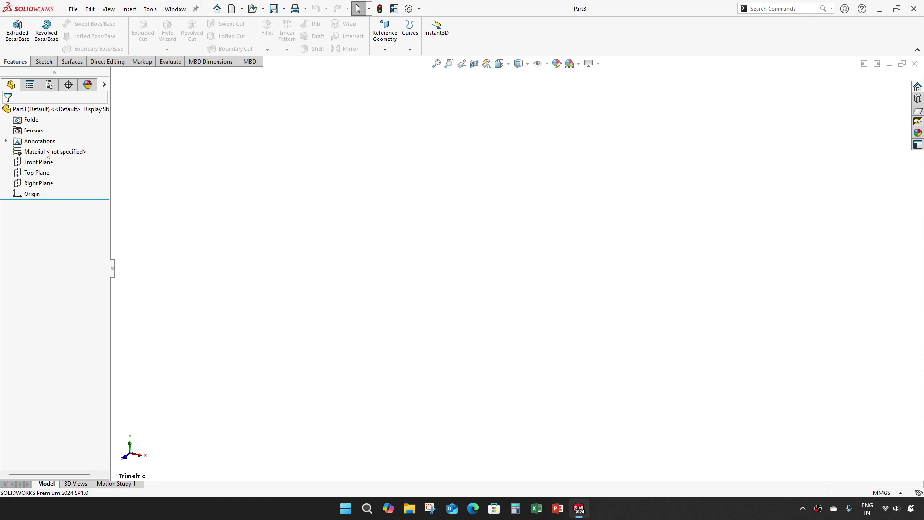
click(18, 29)
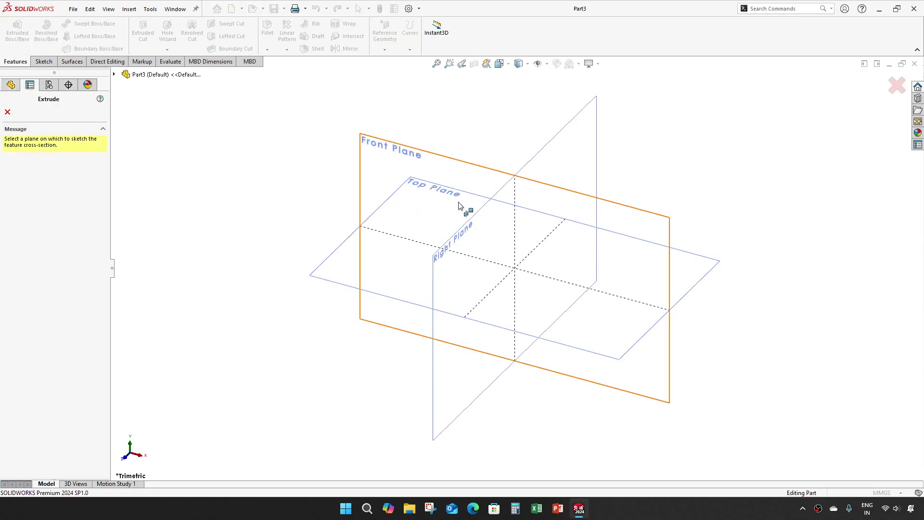
click(437, 187)
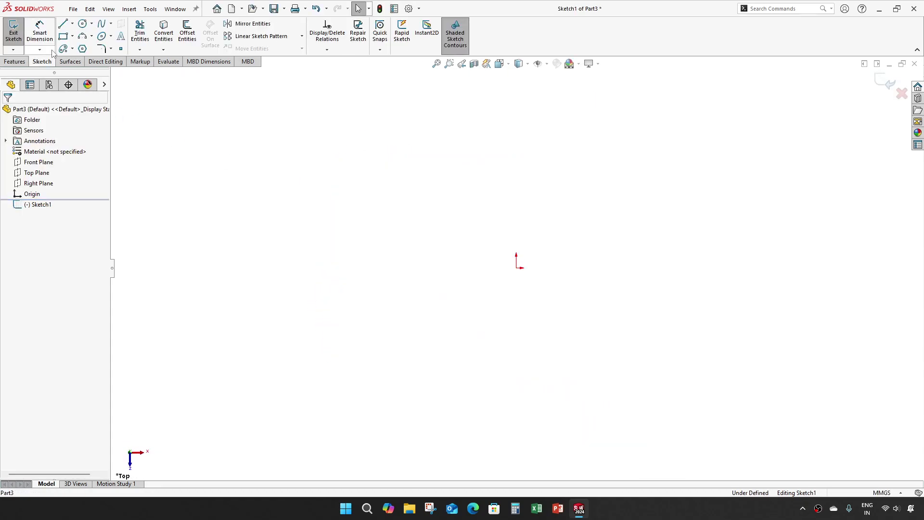
Sketch two concentric circles centred on the origin, the outer one about 115 mm in diameter and the other inside it
click(82, 24)
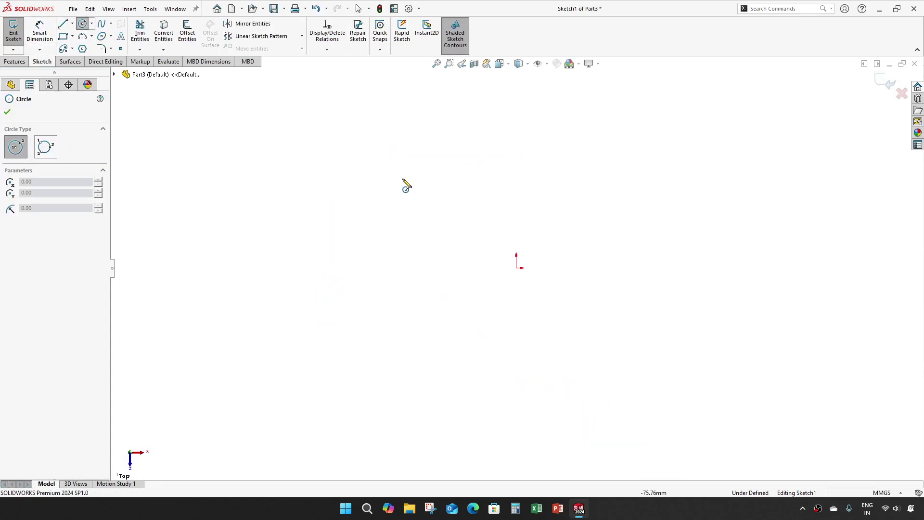
click(518, 266)
click(573, 167)
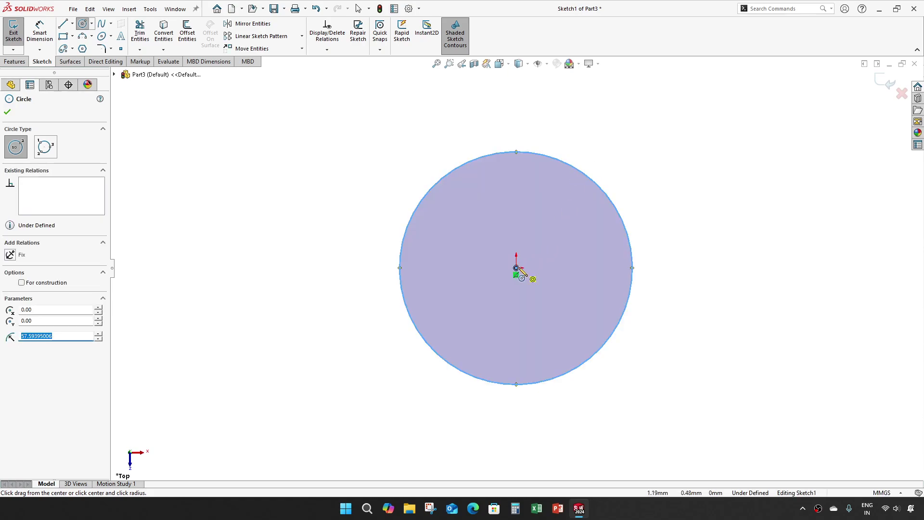
click(516, 267)
click(562, 200)
key(Escape)
key(Escape)
Dimension the outer circle to 180 mm diameter and the inner circle to 132 mm diameter
key(d)
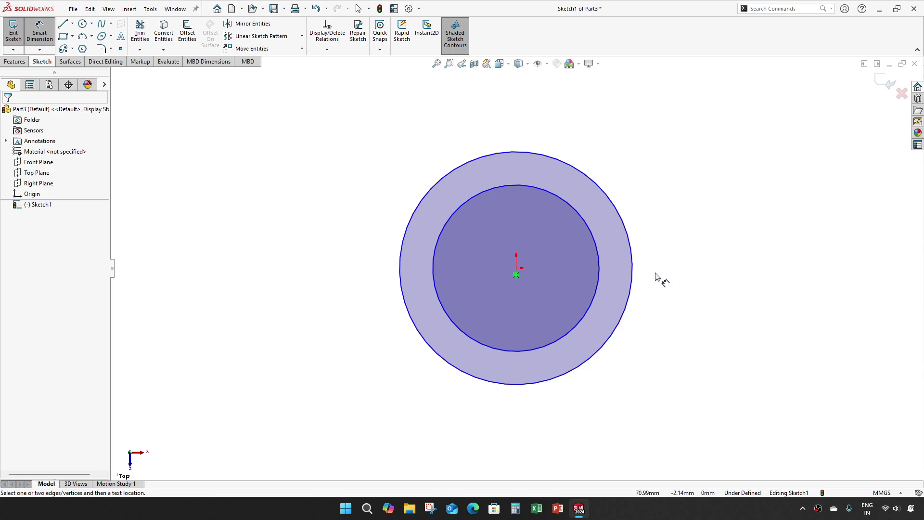
click(632, 281)
click(664, 265)
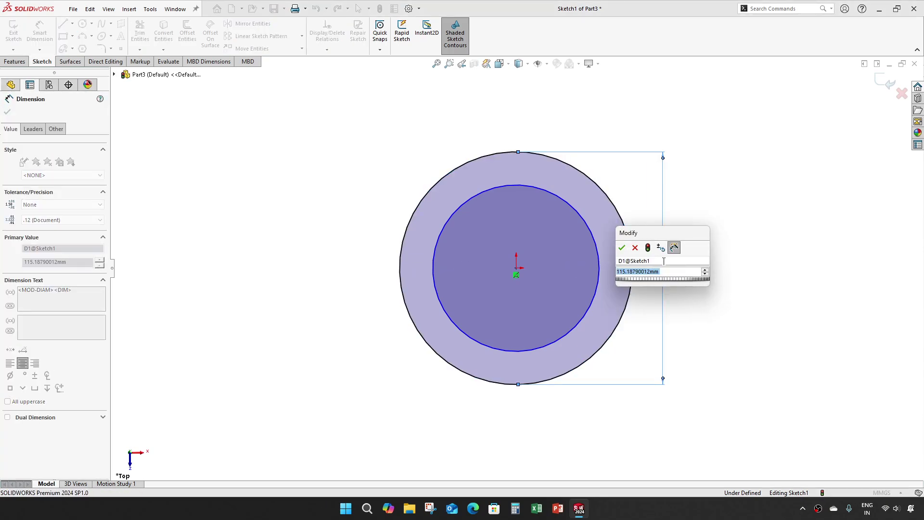
text(180)
key(Return)
click(599, 273)
click(644, 272)
key(Return)
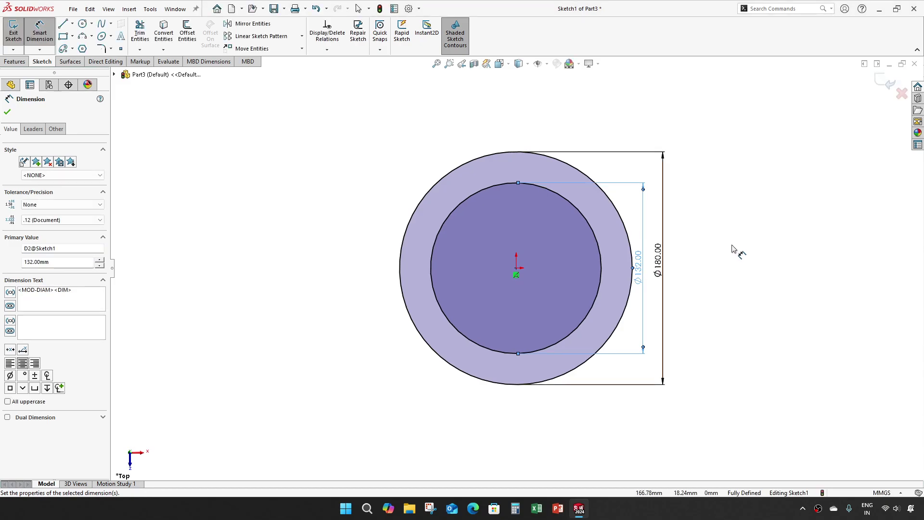
Extrude the ring profile with a Blind end condition to a depth of 15 mm
click(883, 79)
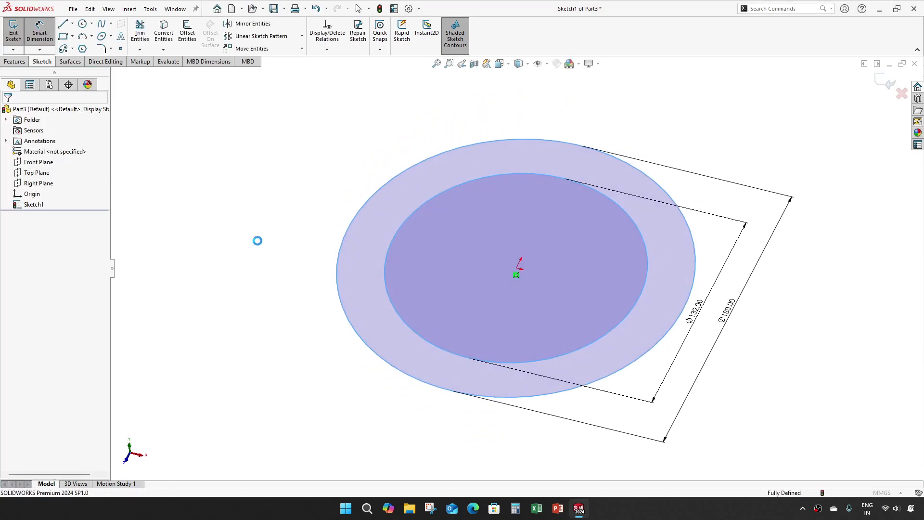
click(57, 170)
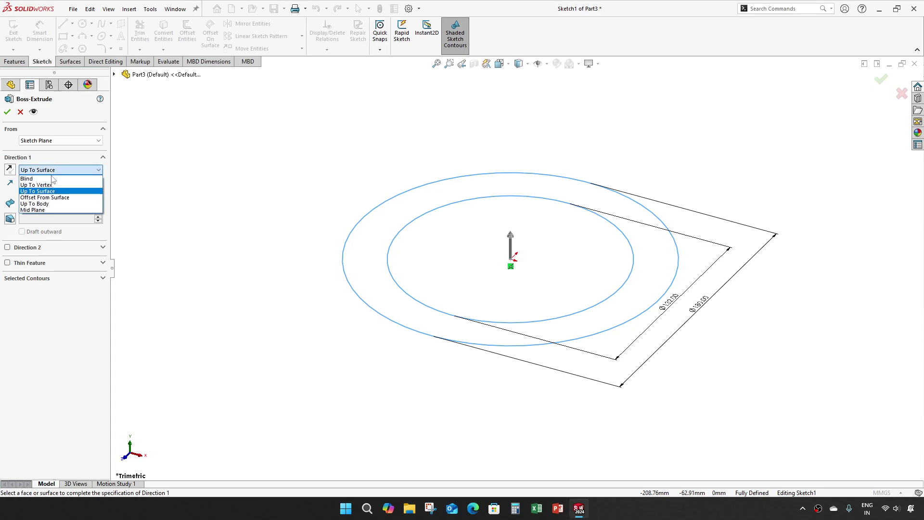
click(53, 180)
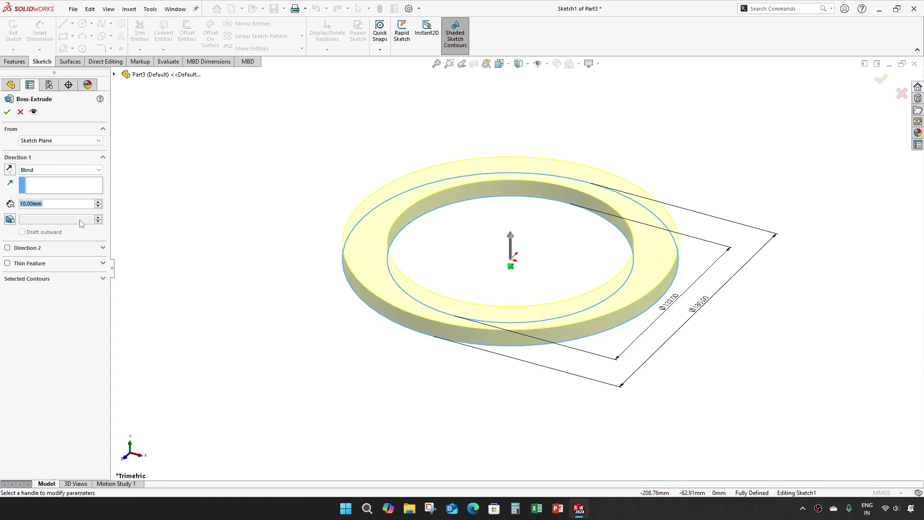
text(15)
key(Return)
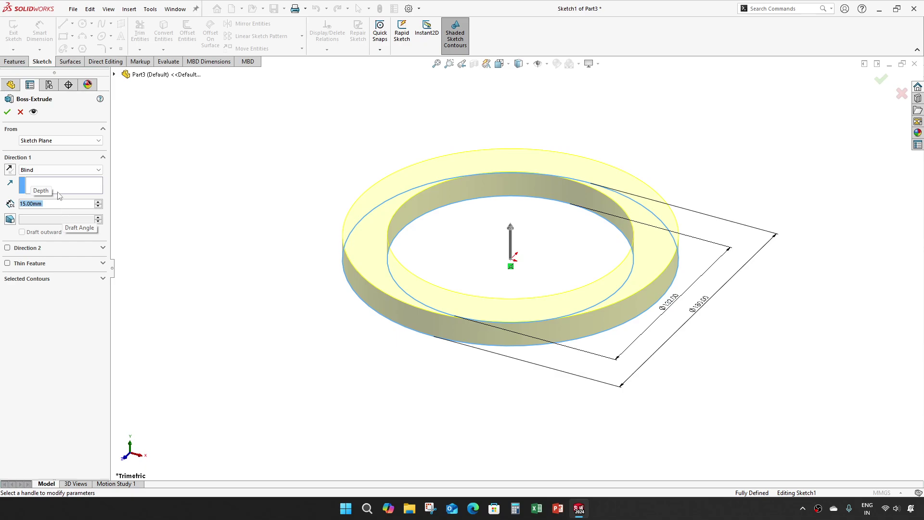
click(7, 112)
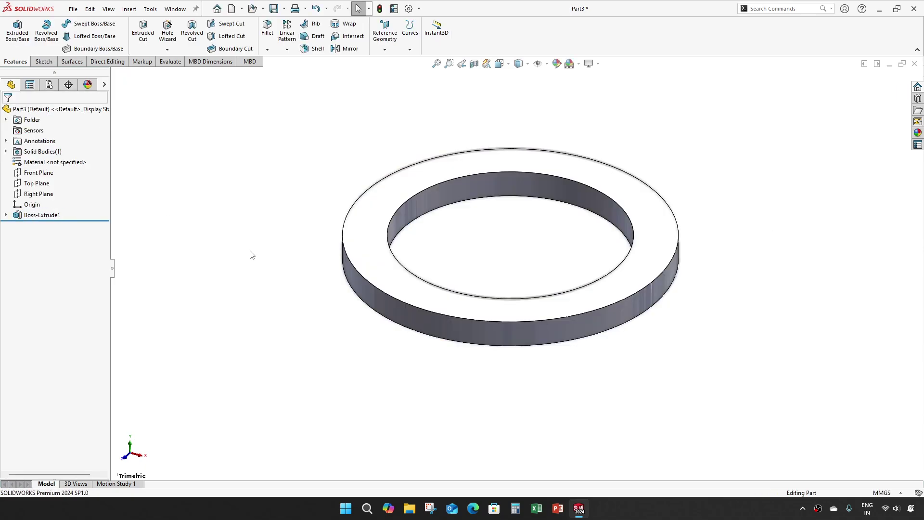
Start a Revolved Boss/Base sketch on the Front Plane and orient the view so the ring stands upright, edge-on
middle_drag(428, 247, 651, 334)
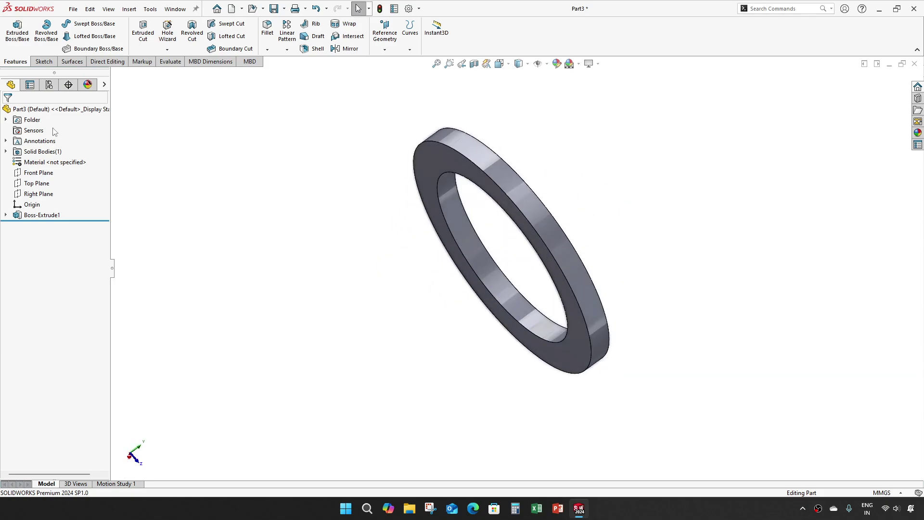
click(42, 173)
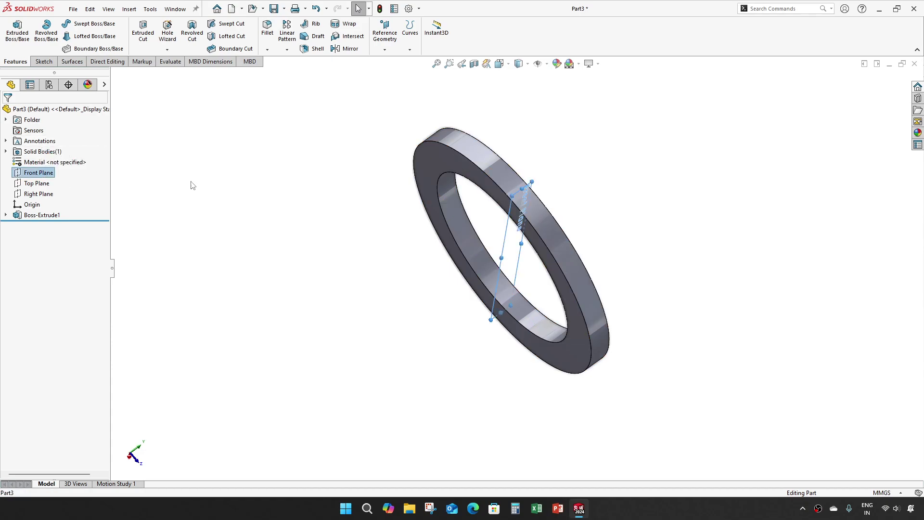
click(44, 33)
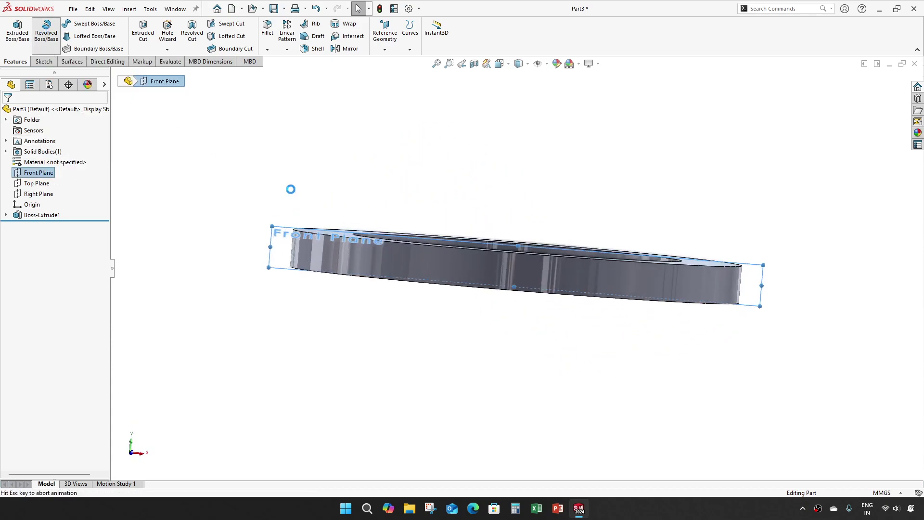
middle_drag(583, 225, 527, 284)
key(space)
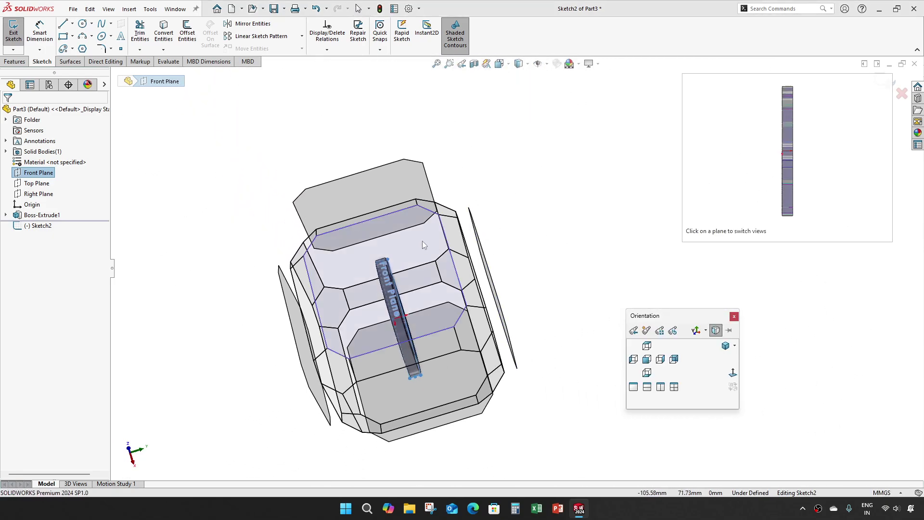
click(423, 243)
scroll(547, 248, up, 4)
scroll(547, 247, down, 4)
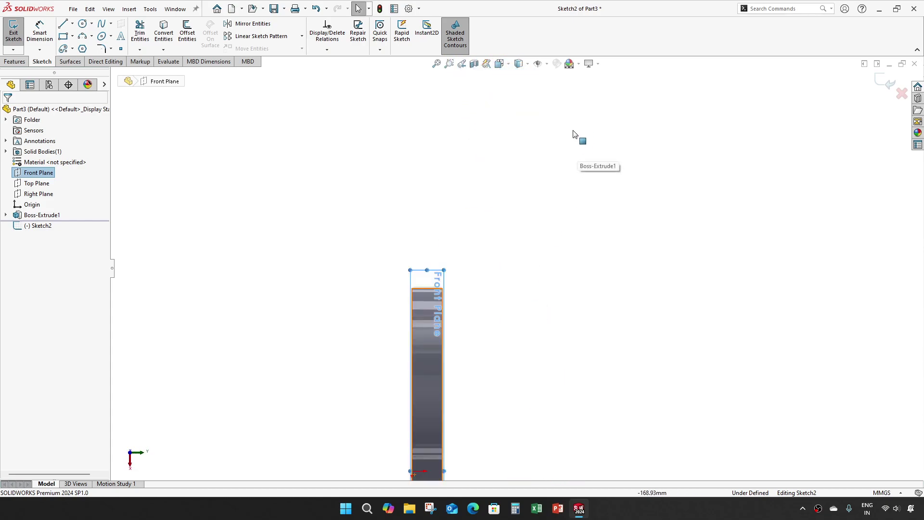
Sketch a closed blade-like profile beyond the ring's rim with lines about 39, 31 and 65 mm long and a small closing arc
key(l)
click(450, 224)
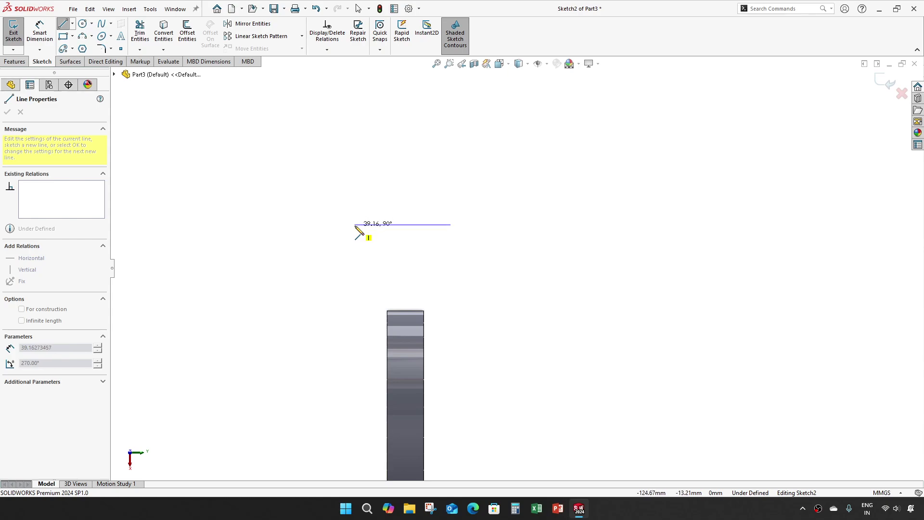
click(355, 224)
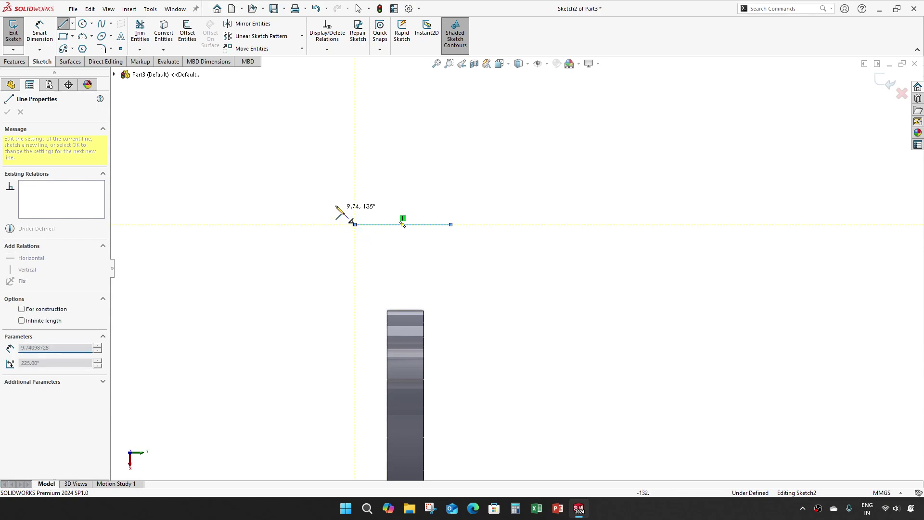
click(297, 177)
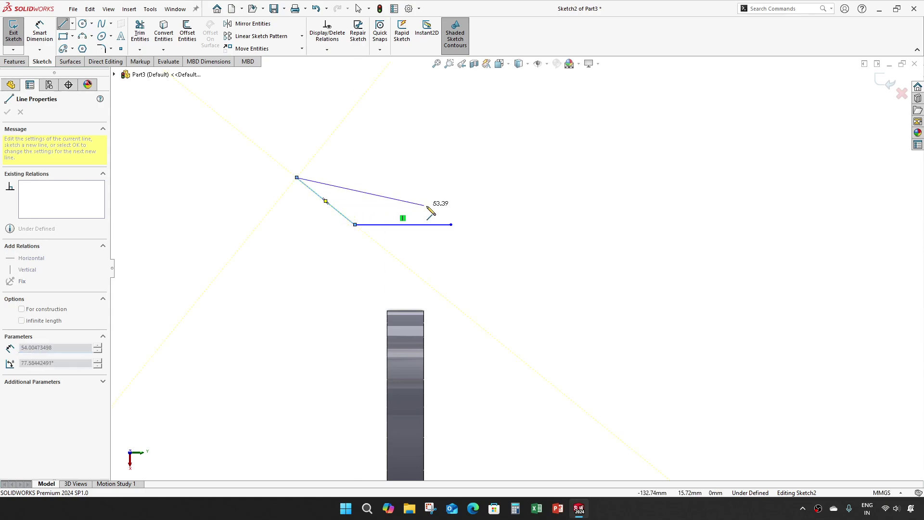
click(452, 212)
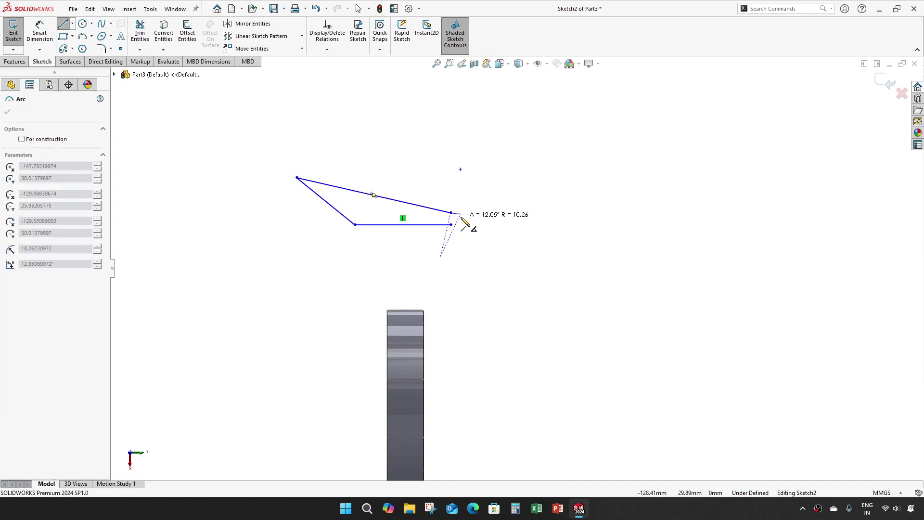
click(451, 224)
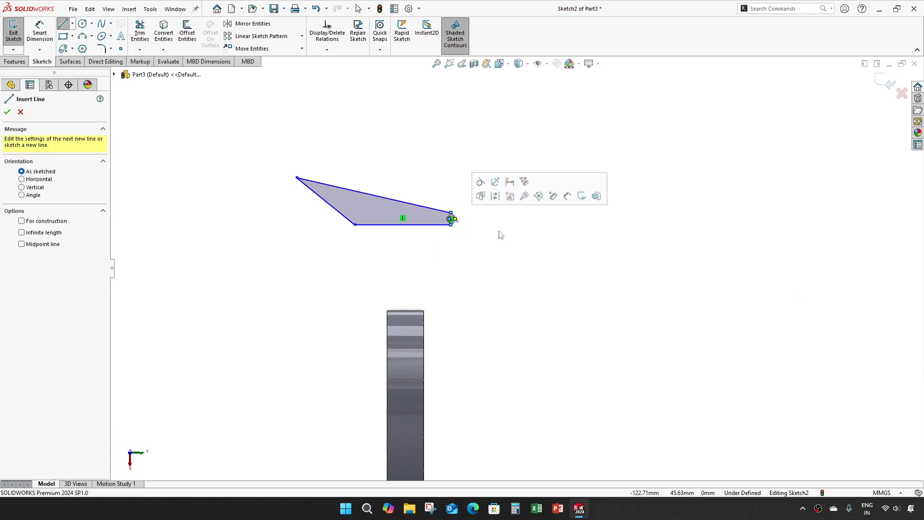
key(Escape)
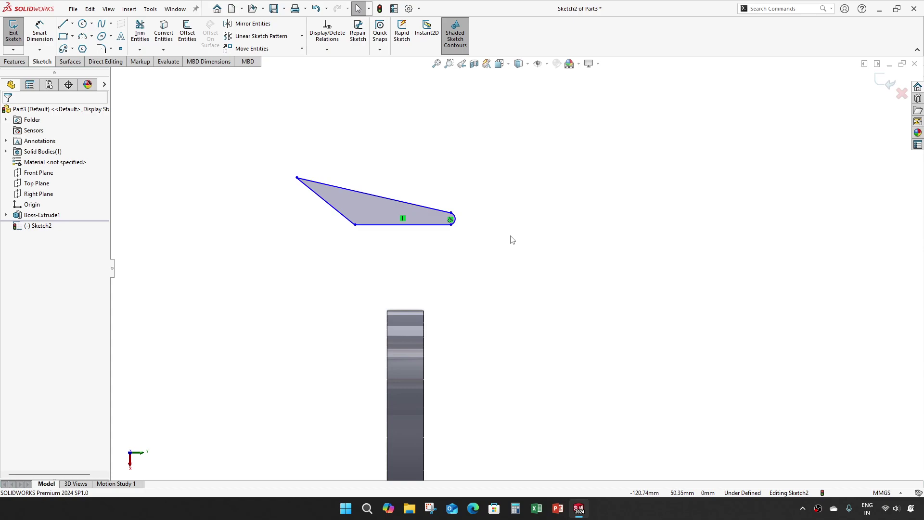
Dimension the distance from the profile's base line to the origin as 117 mm
key(d)
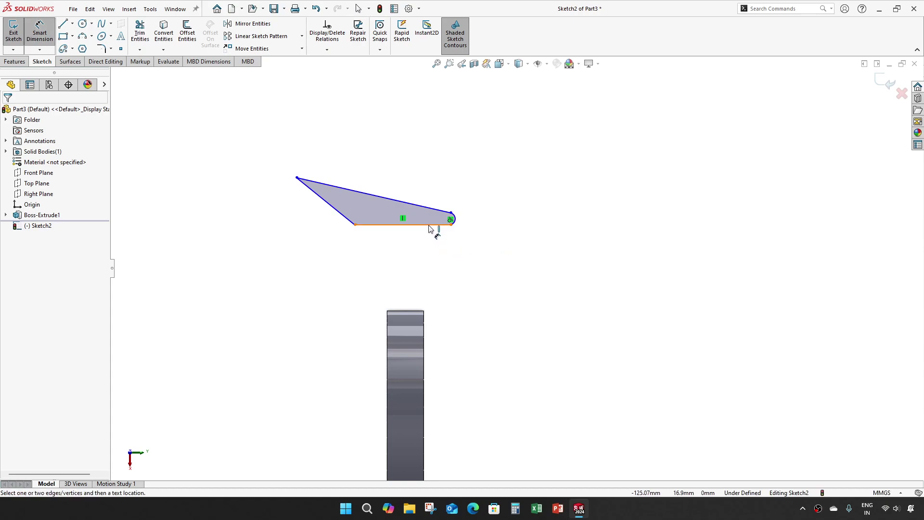
click(429, 224)
scroll(466, 274, up, 3)
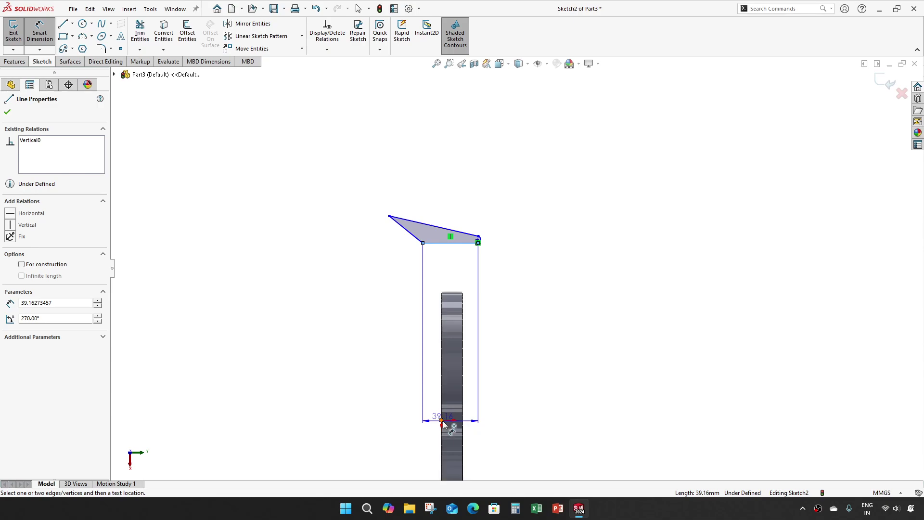
click(442, 422)
click(511, 332)
text(117)
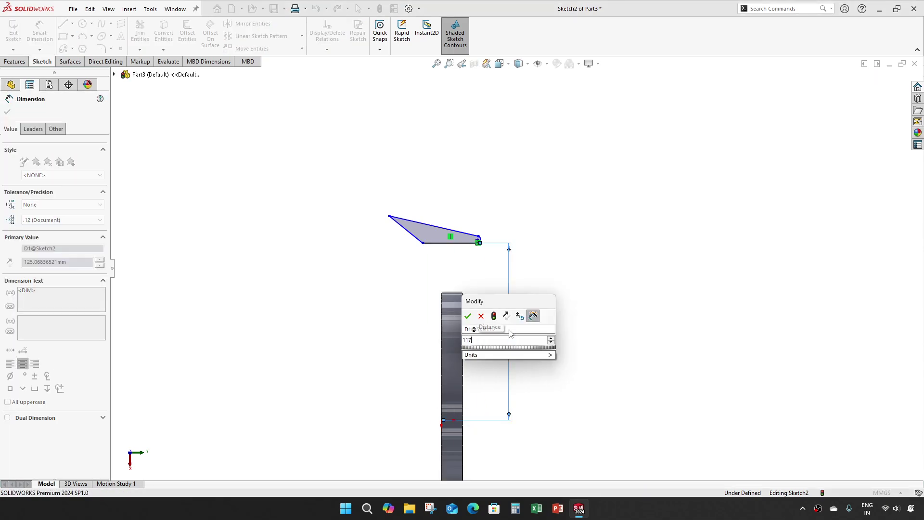
key(Return)
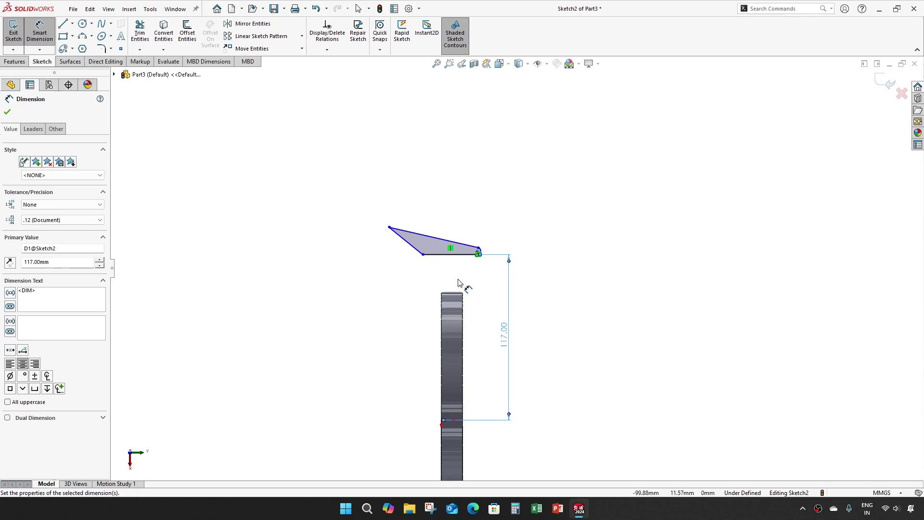
Move the long sloped line's endpoint at the arc slightly outward and delete the arc closing the profile's narrow end
scroll(447, 255, down, 10)
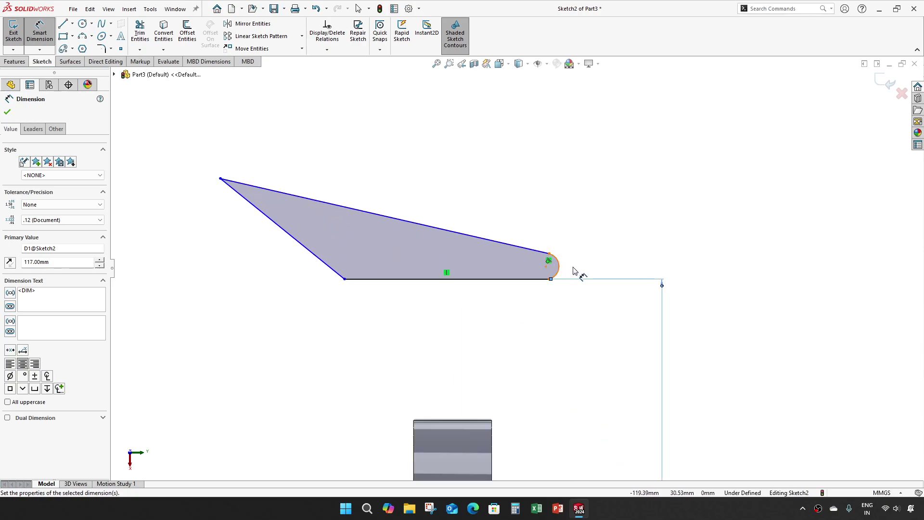
scroll(561, 258, down, 3)
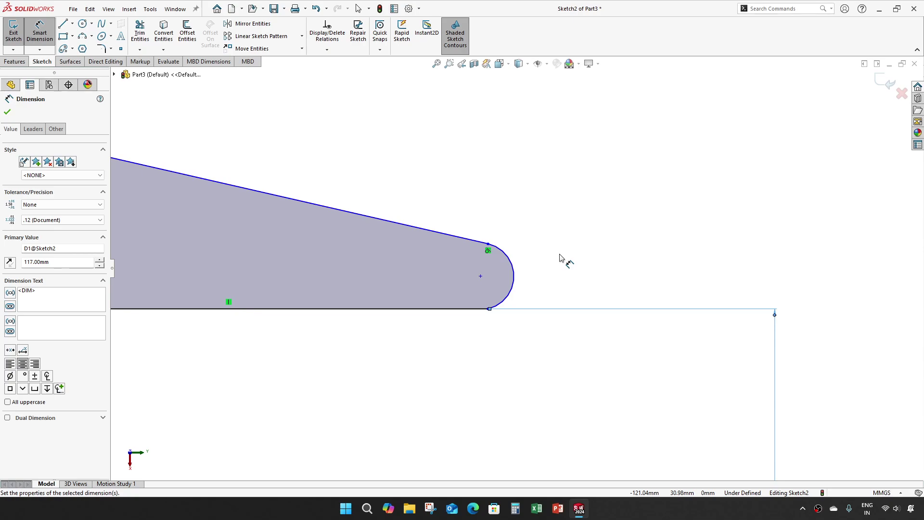
key(Escape)
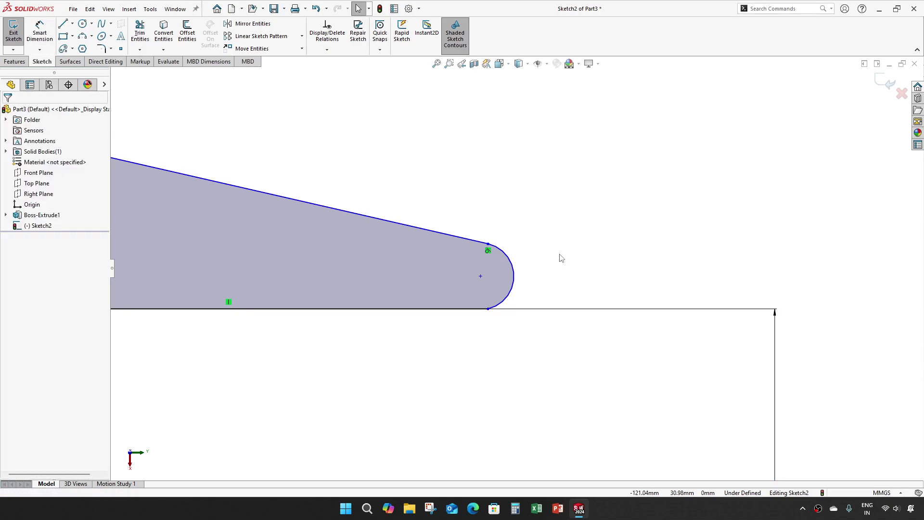
scroll(503, 243, down, 3)
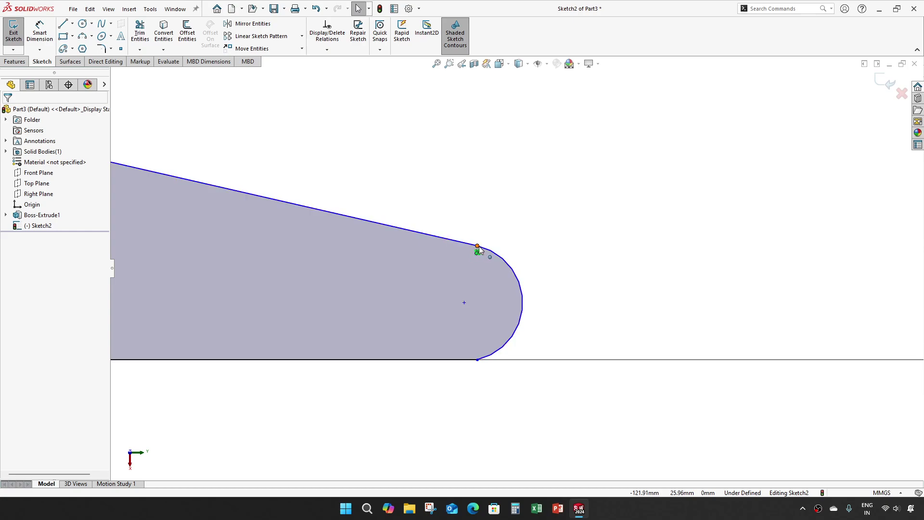
drag(477, 246, 494, 251)
key(Escape)
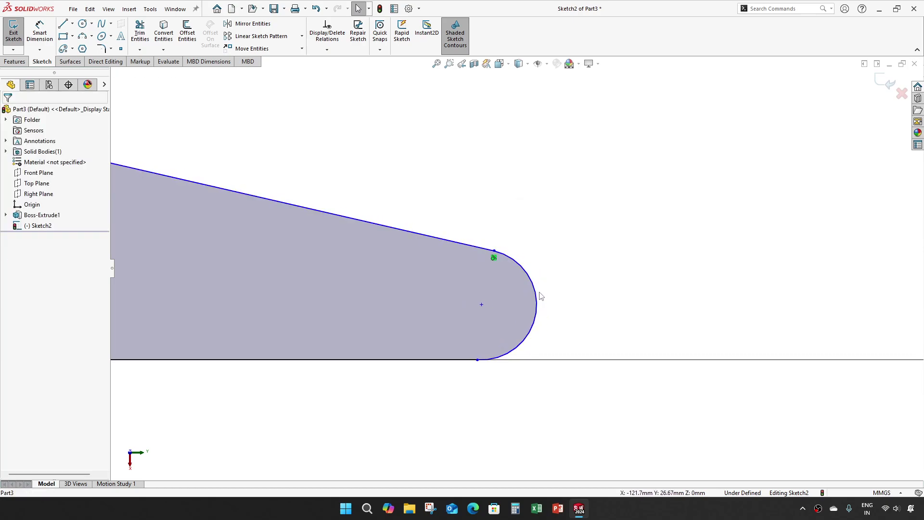
click(542, 298)
key(Delete)
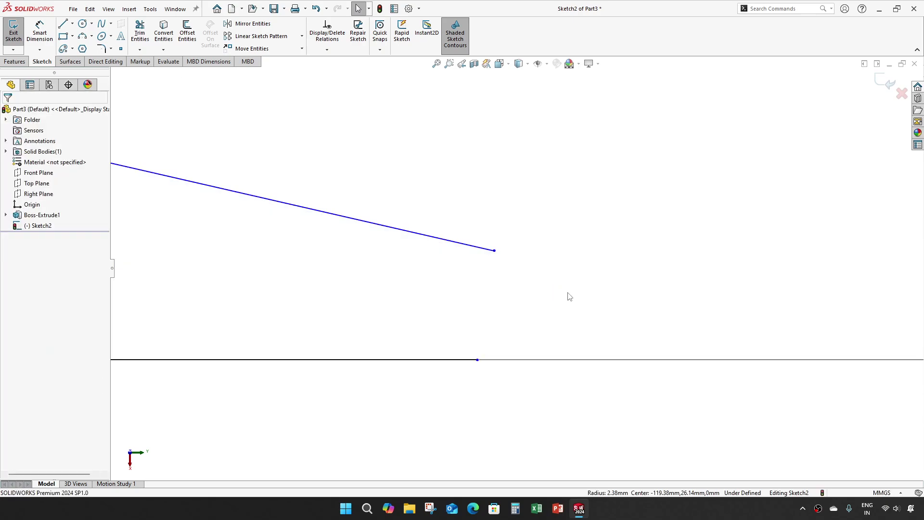
Move the long sloped line's lower endpoint slightly further outward and close the narrow end to the base line with a three-point arc
drag(495, 251, 542, 262)
key(Escape)
click(63, 24)
click(82, 36)
click(542, 262)
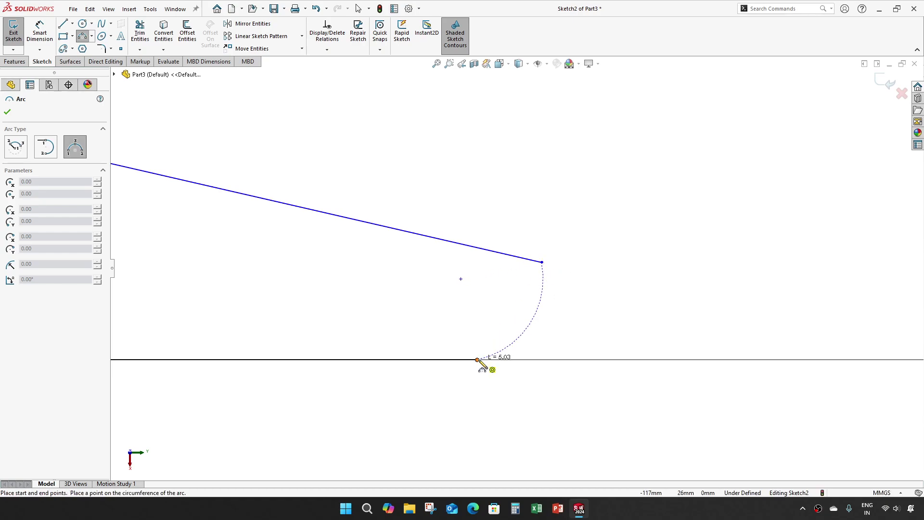
click(477, 359)
click(518, 340)
key(Escape)
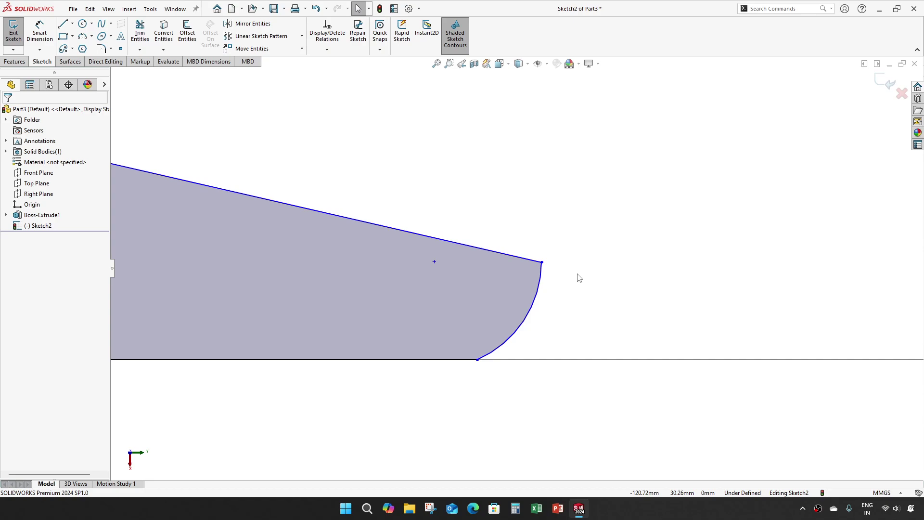
Dimension the horizontal distance between the two ends of the long sloped line as 54.5 mm
key(d)
click(541, 261)
scroll(529, 264, up, 6)
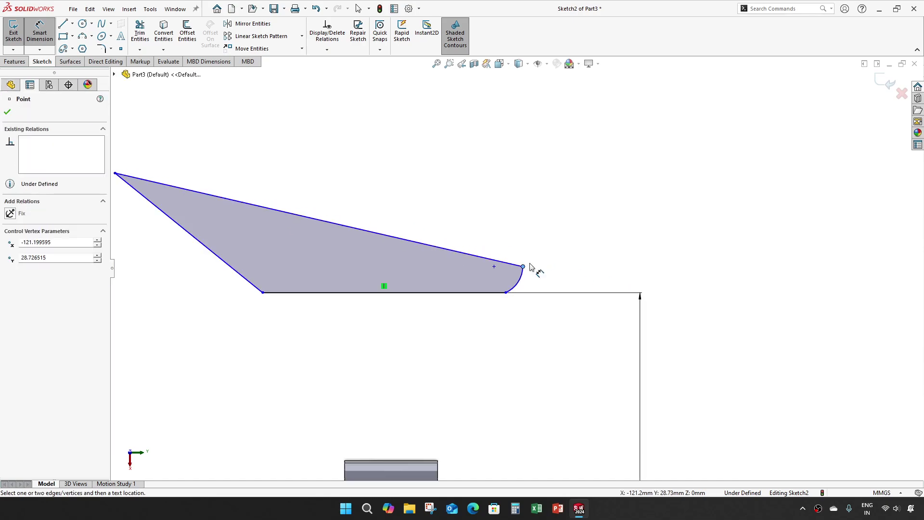
click(182, 189)
click(317, 151)
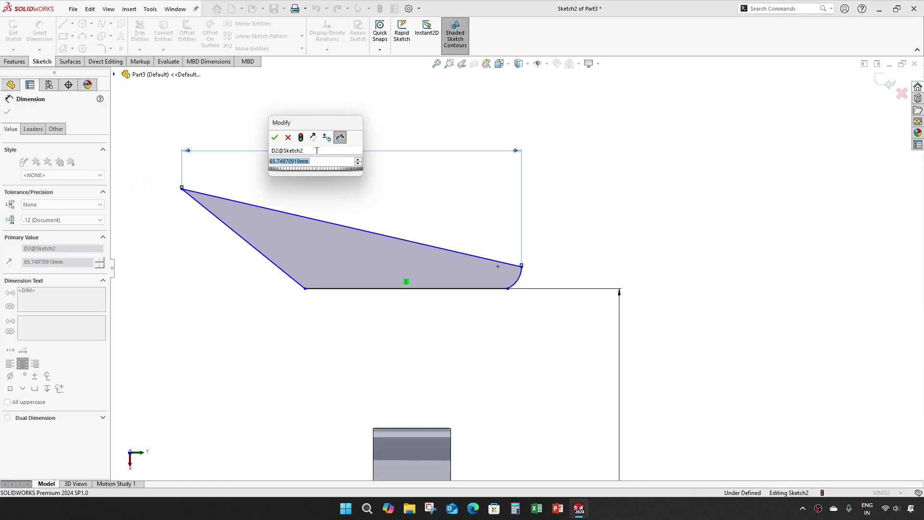
text(54.5)
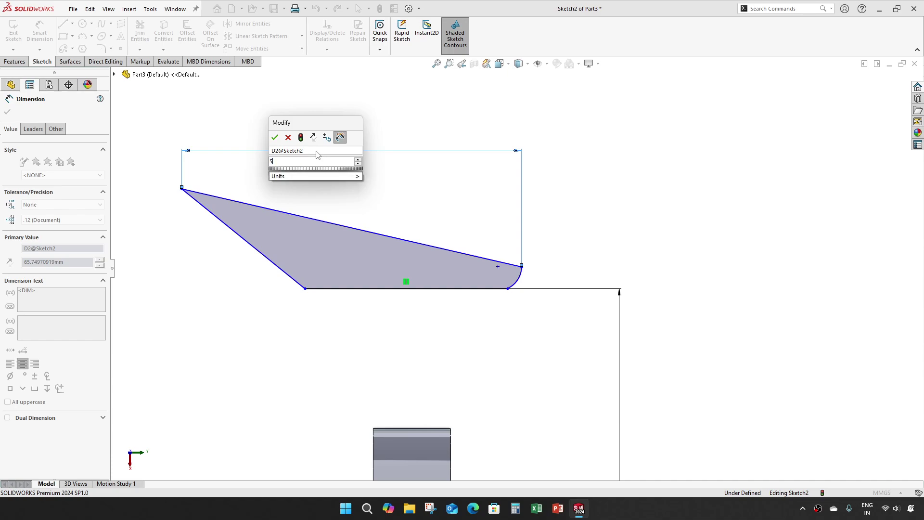
key(Return)
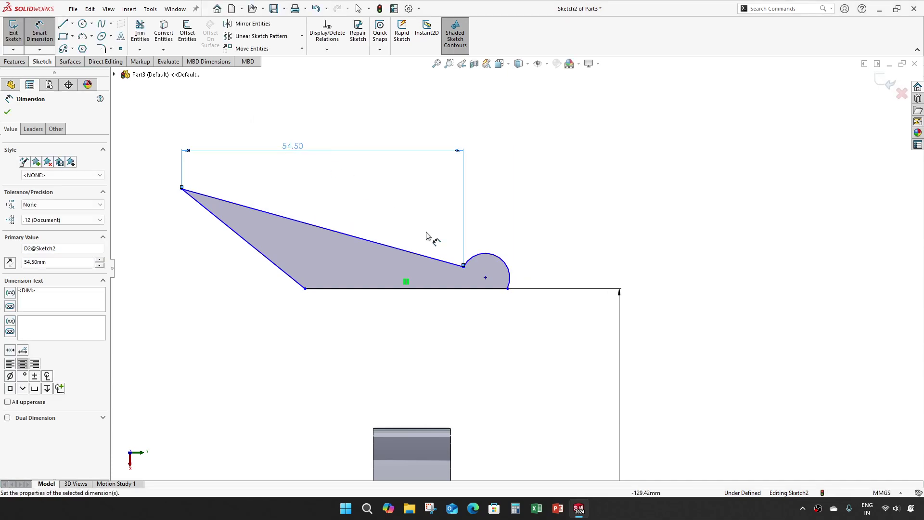
Shorten the base line by moving its arc-side endpoint inward, just short of the long sloped line's lower end
scroll(513, 269, down, 2)
key(Escape)
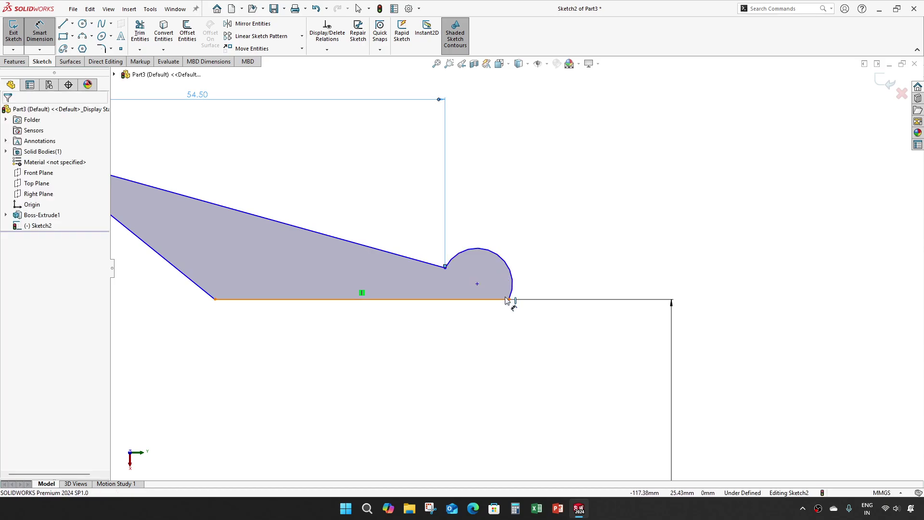
drag(511, 301, 422, 299)
click(452, 342)
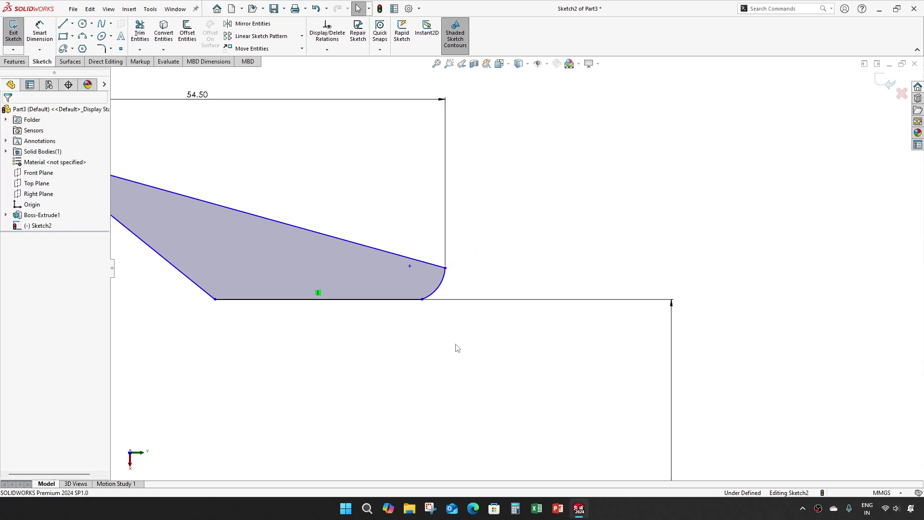
Dimension the radius of the arc at the profile's narrow end as 2 mm
scroll(440, 281, down, 2)
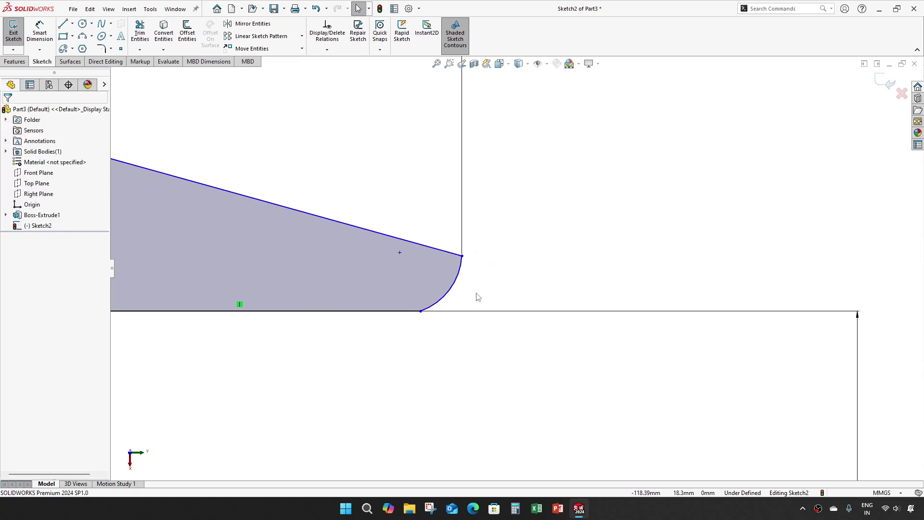
right_drag(495, 295, 495, 255)
click(455, 294)
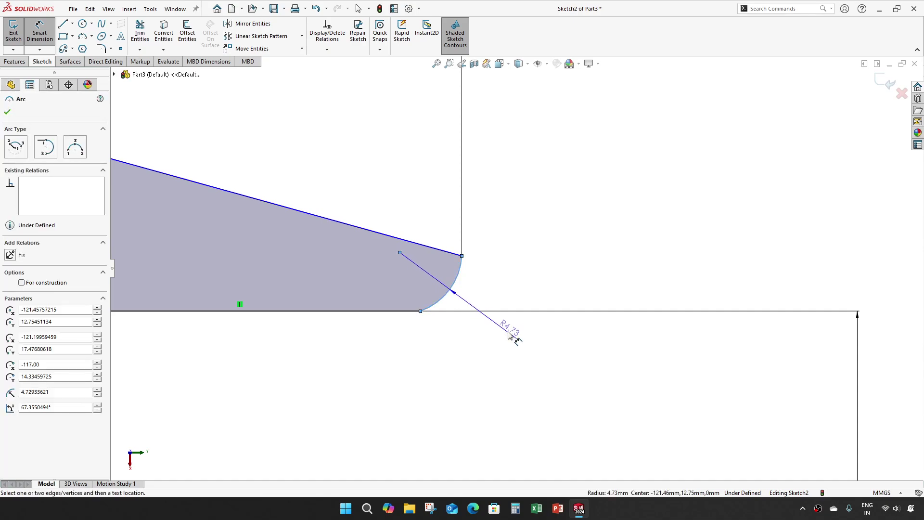
click(509, 331)
text(2)
key(Return)
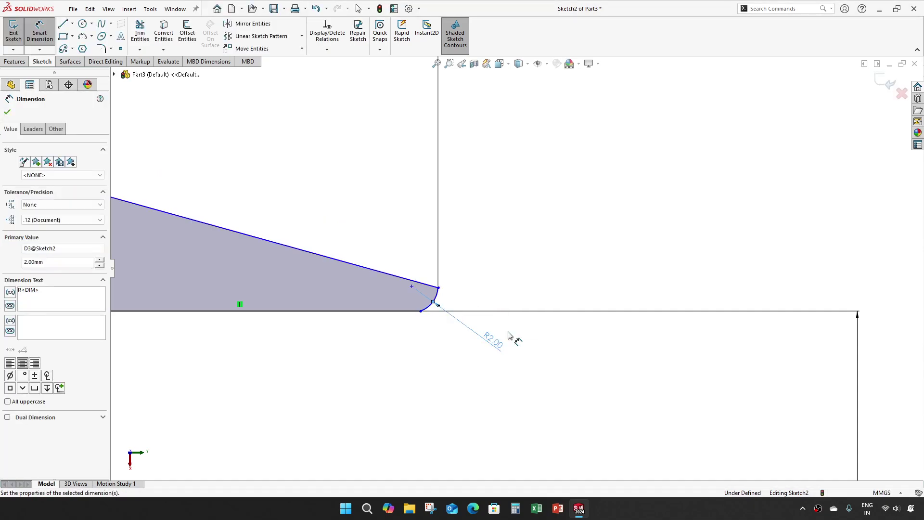
scroll(574, 346, up, 3)
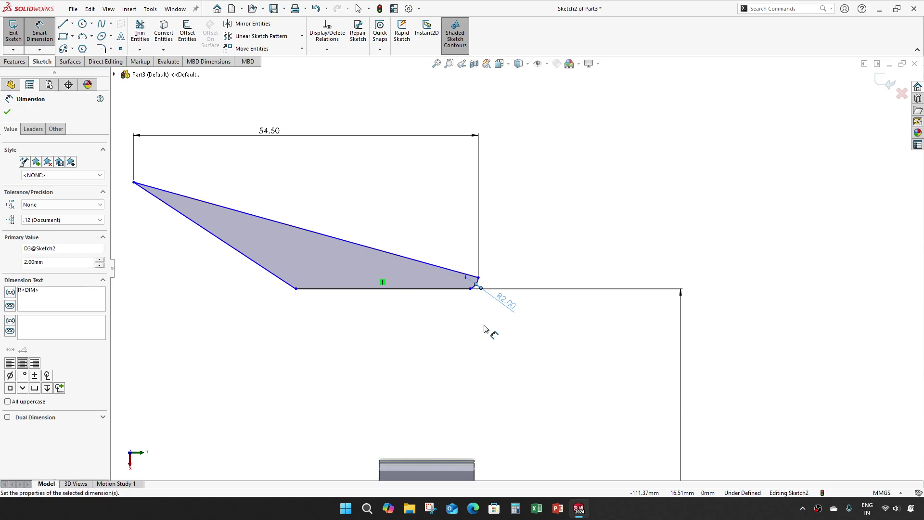
Dimension the angle between the base line and the short sloped line as 145.5 degrees
scroll(316, 221, down, 3)
click(367, 325)
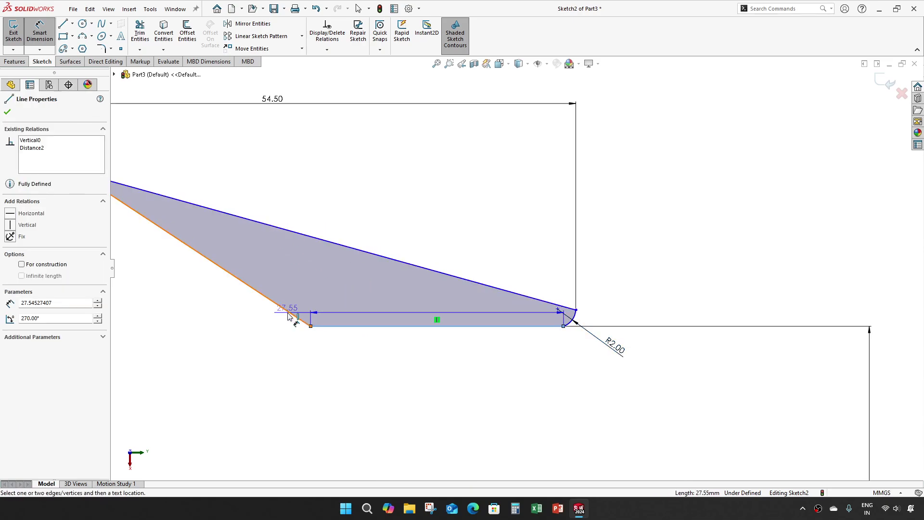
click(289, 311)
click(319, 307)
text(145.5)
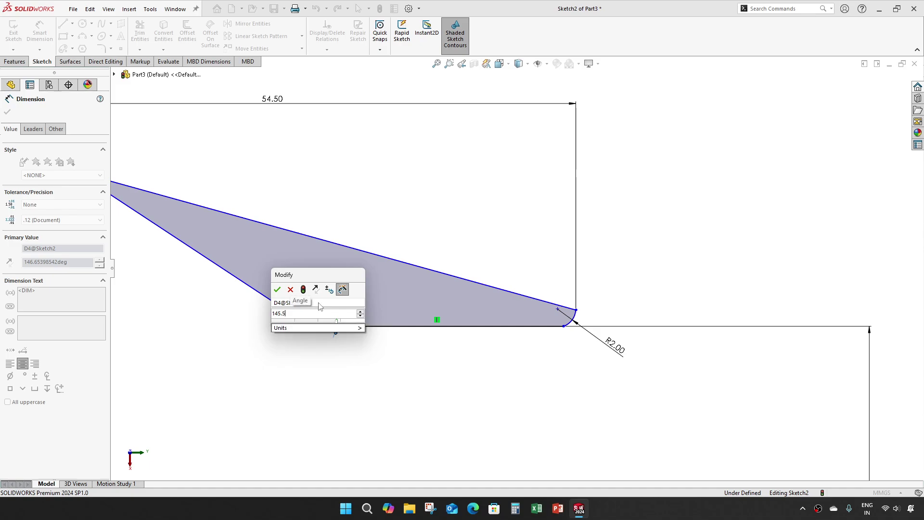
key(Return)
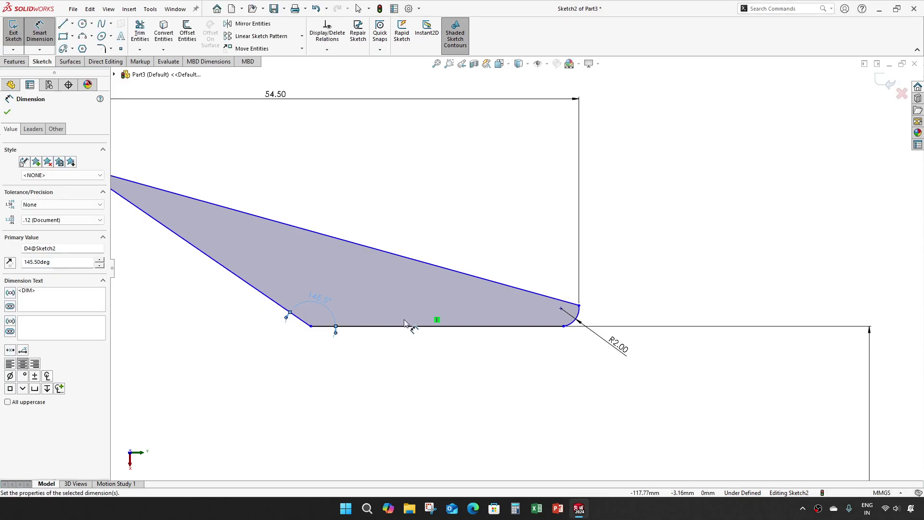
Dimension the horizontal distance from the base line's inner corner to the arc's upper endpoint as 25.5 mm
click(578, 305)
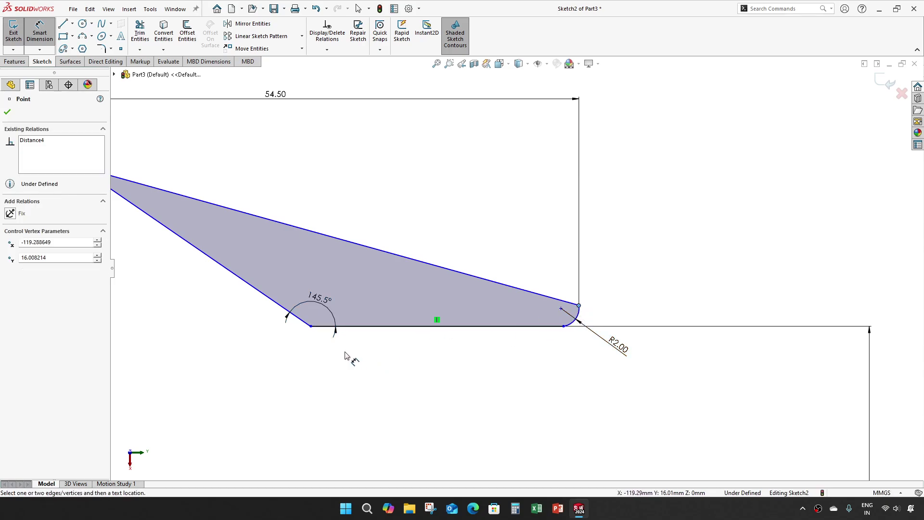
click(311, 326)
click(463, 374)
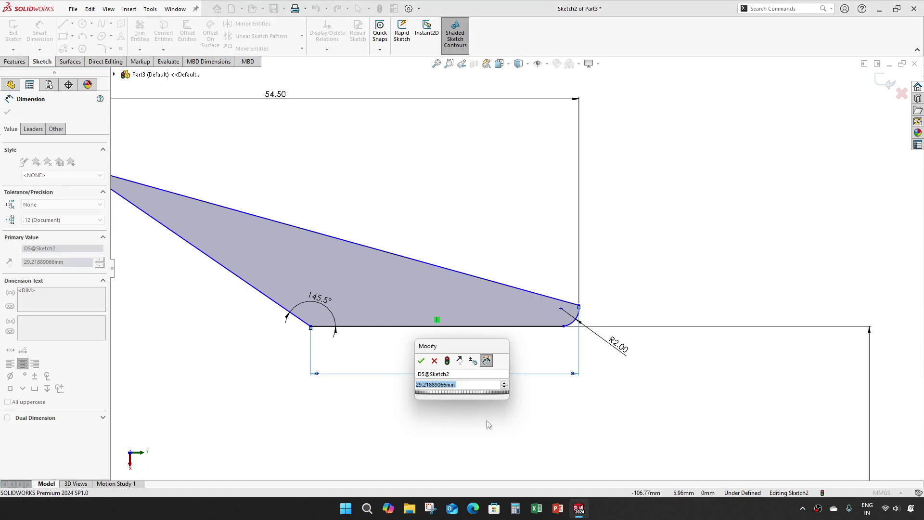
text(25.5)
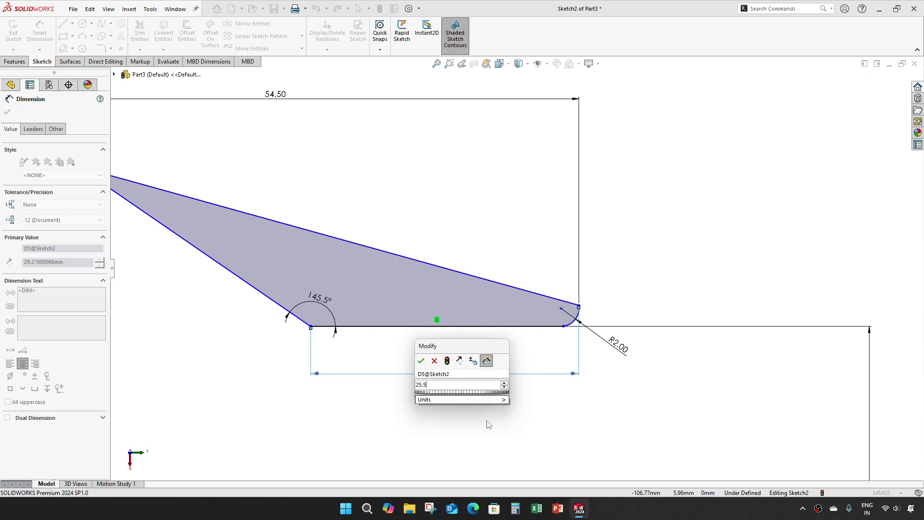
key(Return)
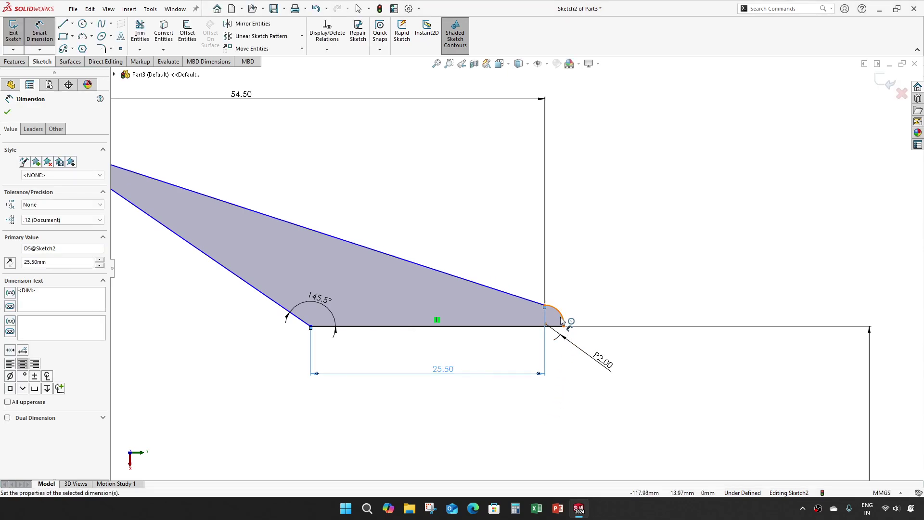
Try to dimension the angle between the two sloped lines as 25 degrees, and delete that dimension
scroll(561, 308, down, 5)
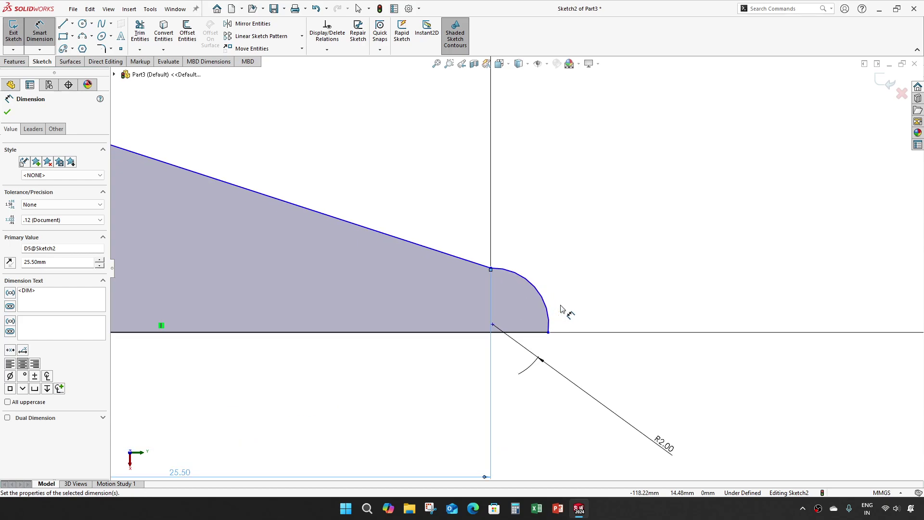
scroll(598, 342, up, 9)
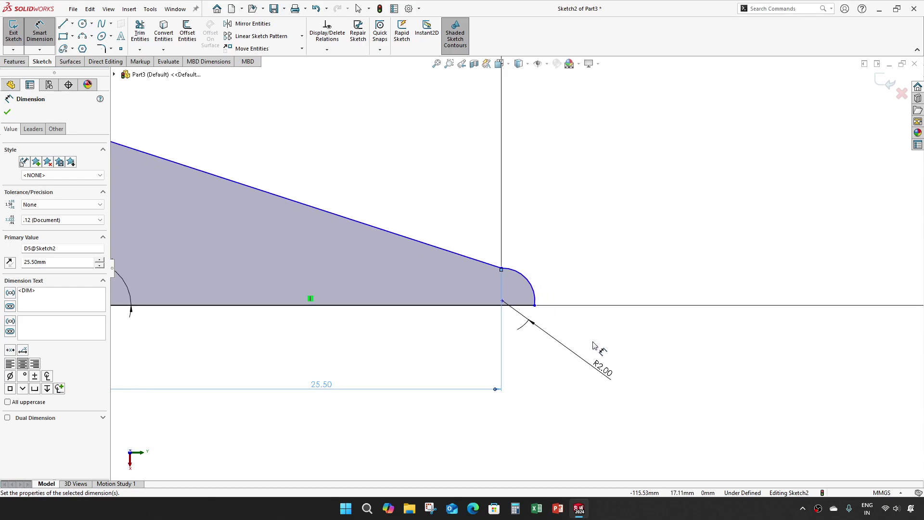
scroll(286, 173, down, 3)
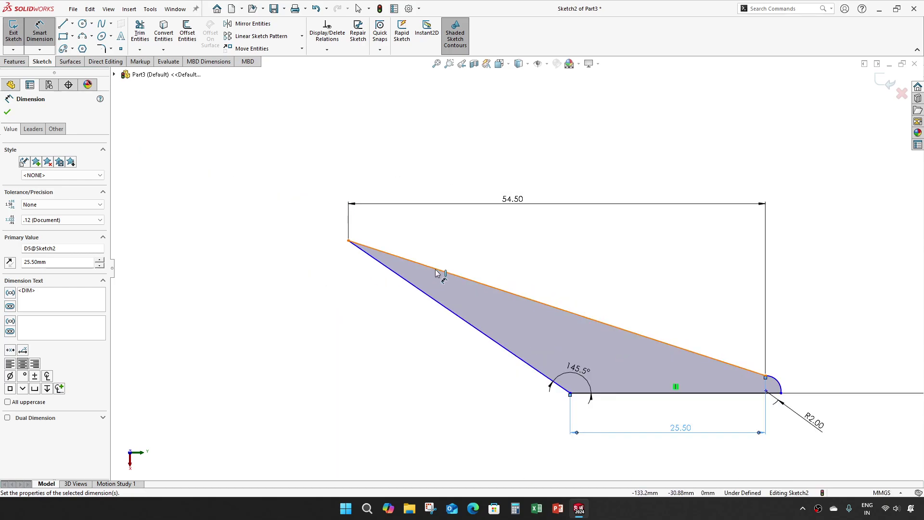
click(428, 294)
click(434, 294)
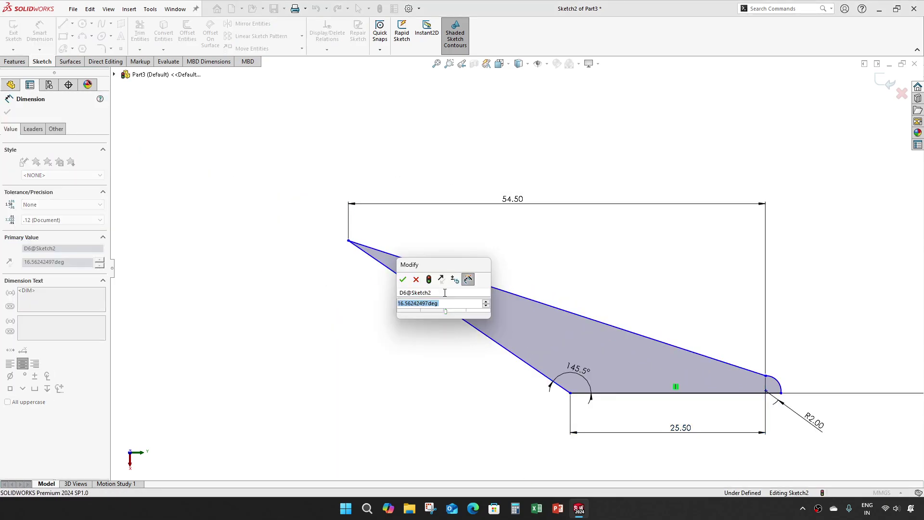
text(25)
key(Return)
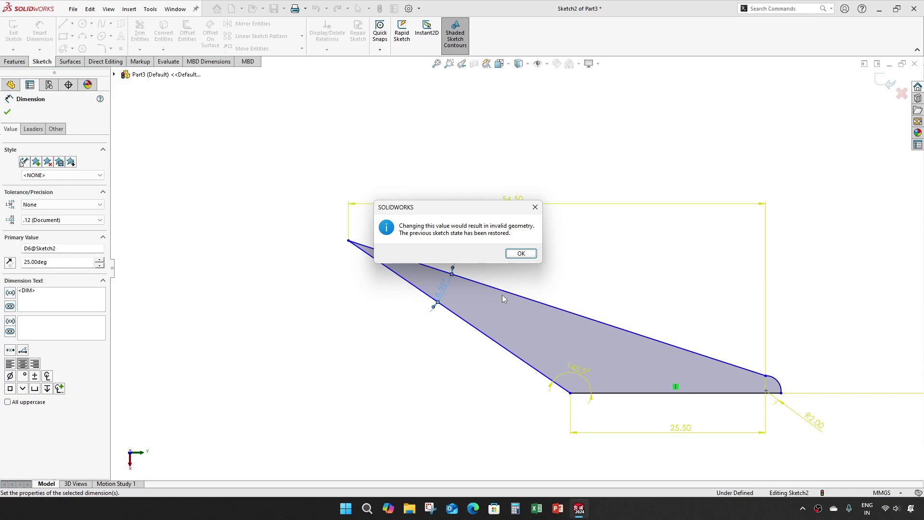
key(Return)
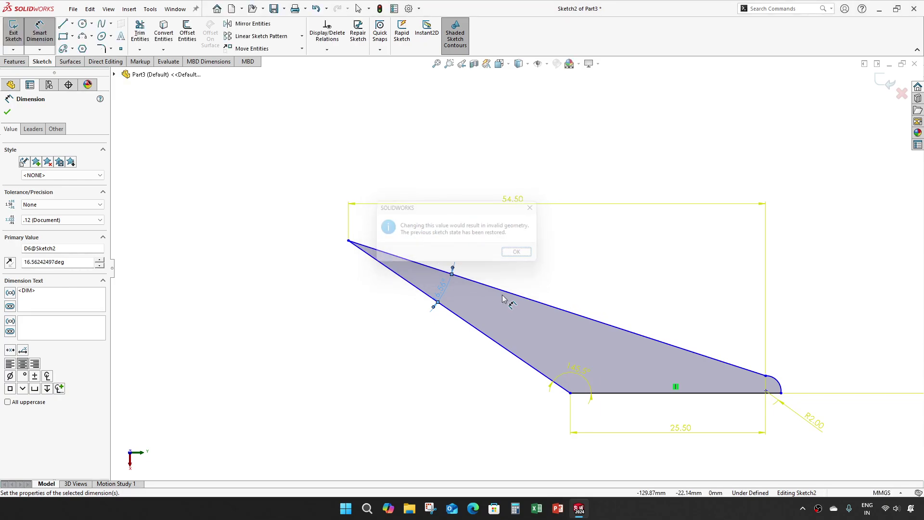
click(441, 295)
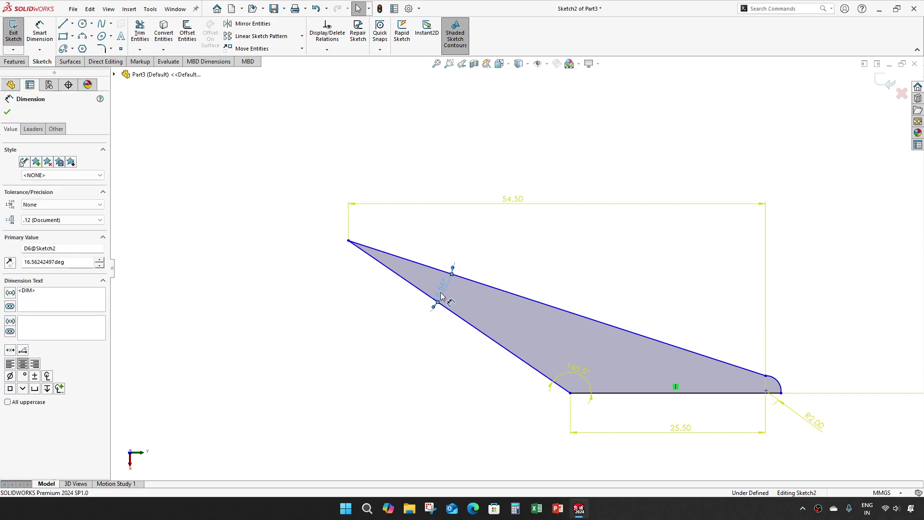
key(Delete)
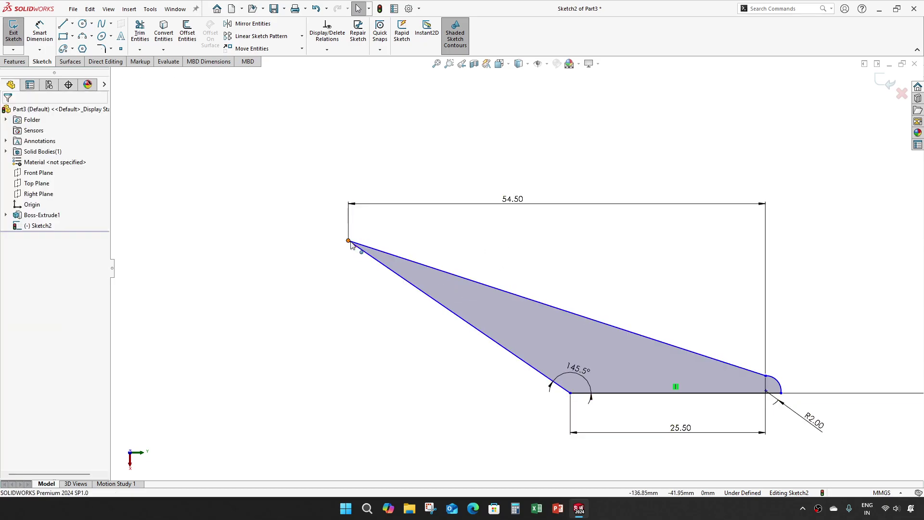
Move the profile's pointed tip slightly toward the arc end so that the arc becomes a short corner rounding
drag(350, 241, 380, 256)
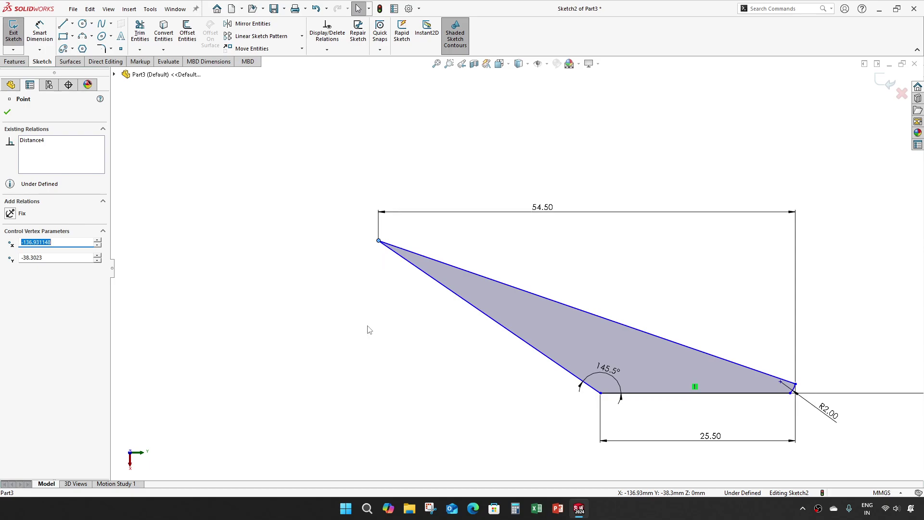
click(499, 367)
Try to dimension the height of the profile's pointed tip above the base line
key(d)
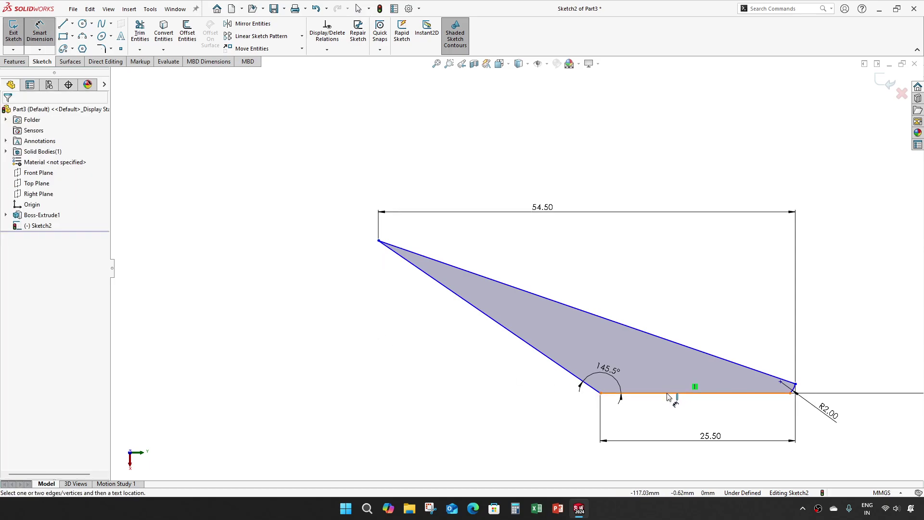
click(667, 395)
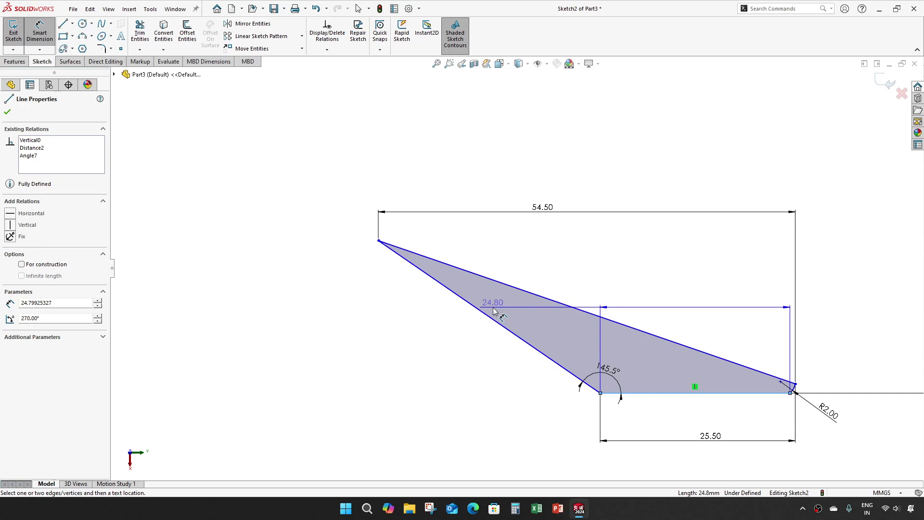
click(379, 242)
click(380, 325)
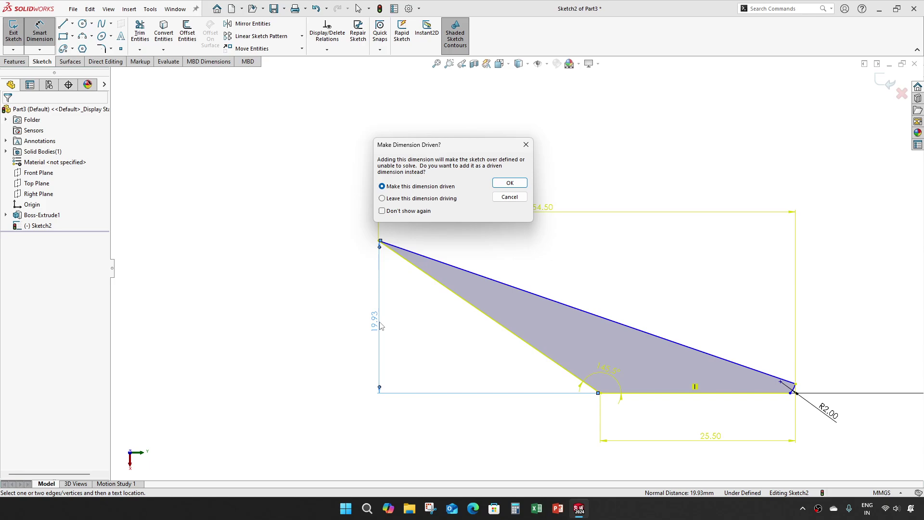
key(Escape)
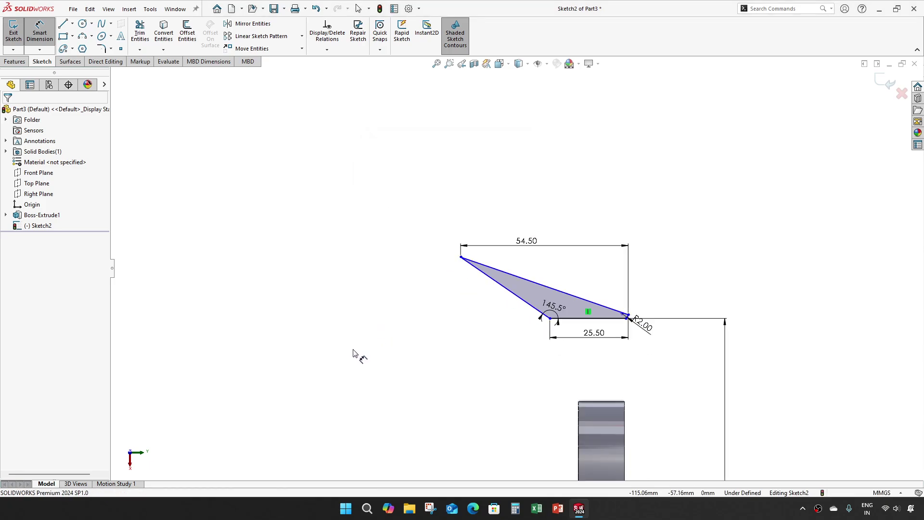
scroll(353, 352, up, 3)
scroll(657, 413, up, 2)
scroll(592, 327, down, 2)
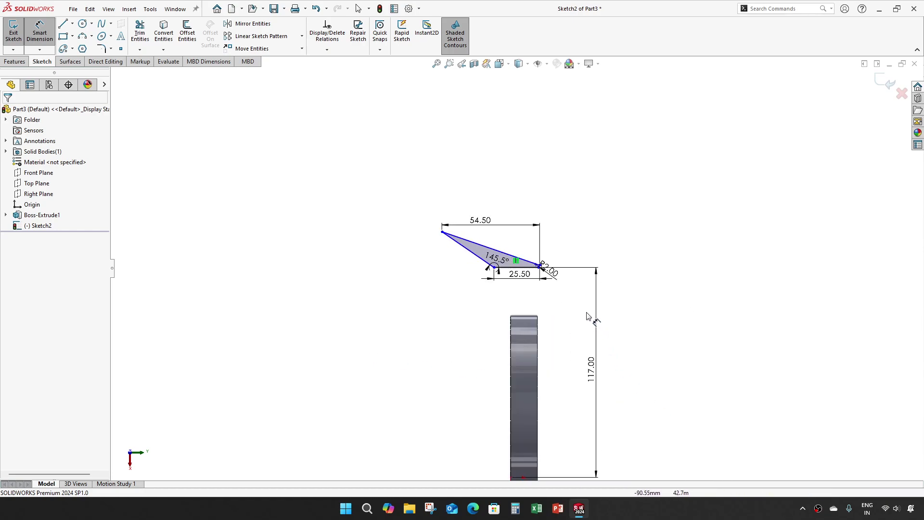
scroll(538, 289, down, 5)
key(Escape)
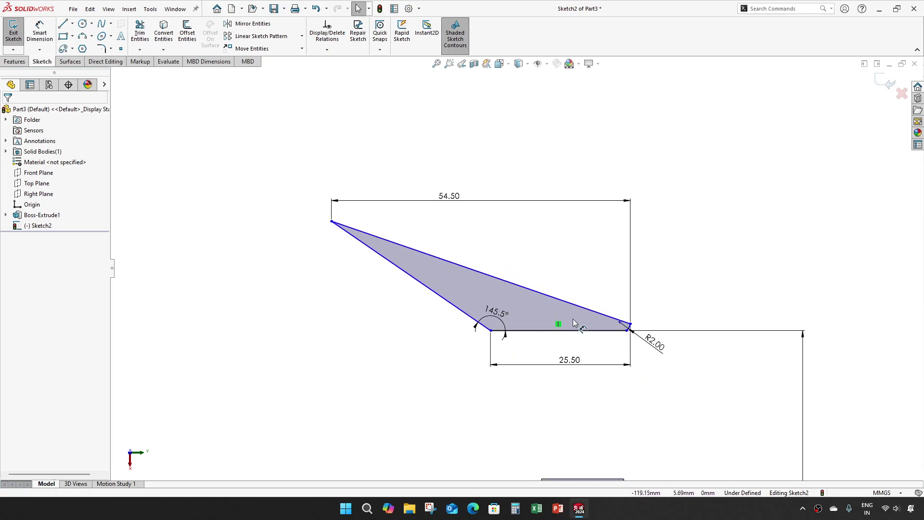
scroll(572, 318, down, 2)
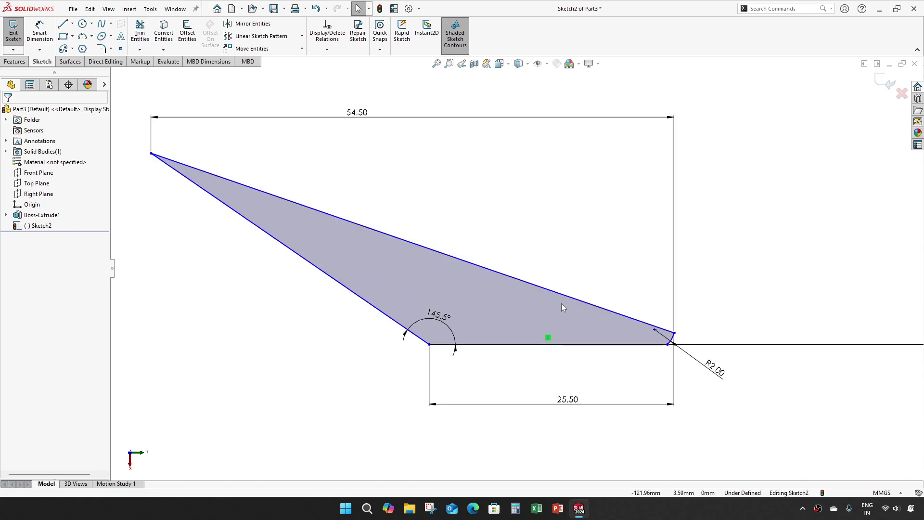
Delete the 54.5 mm horizontal dimension above the blade profile
click(547, 338)
click(357, 118)
key(Delete)
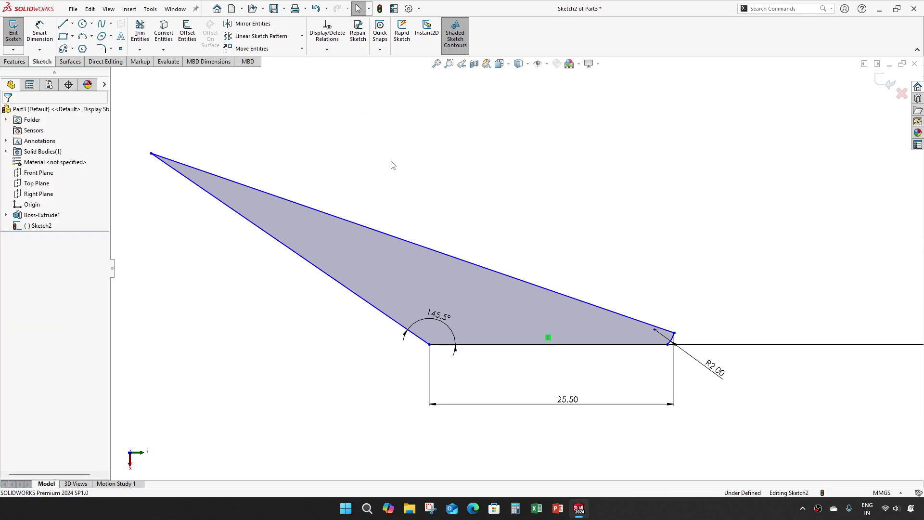
Dimension the height of the profile's pointed tip above the base line as 12.5 mm
key(d)
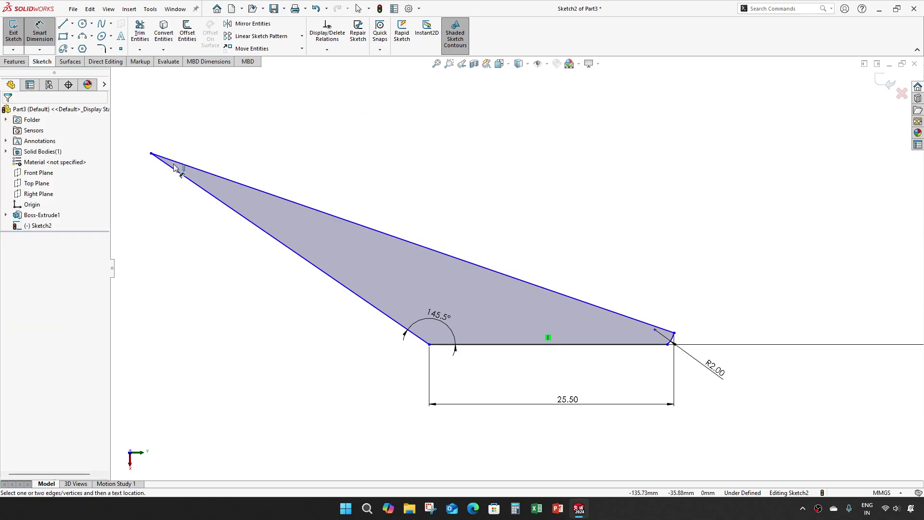
click(151, 153)
click(481, 344)
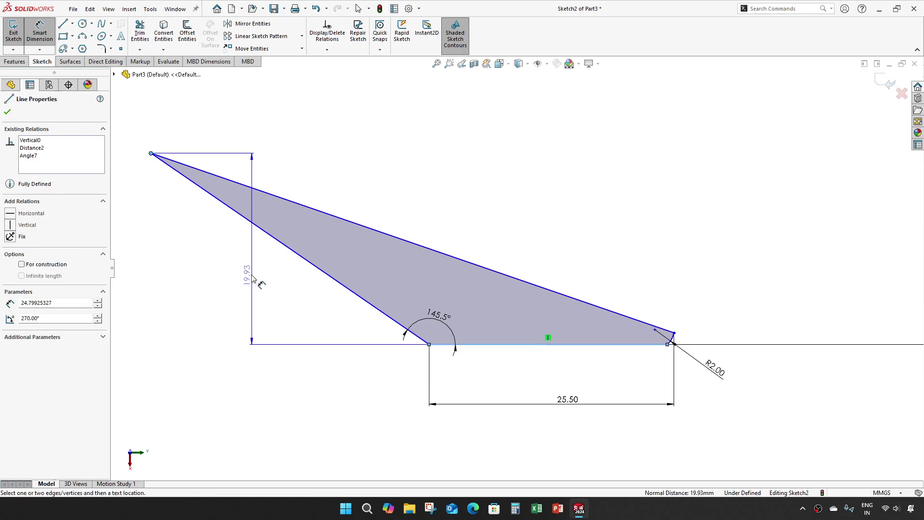
click(147, 266)
text(12.)
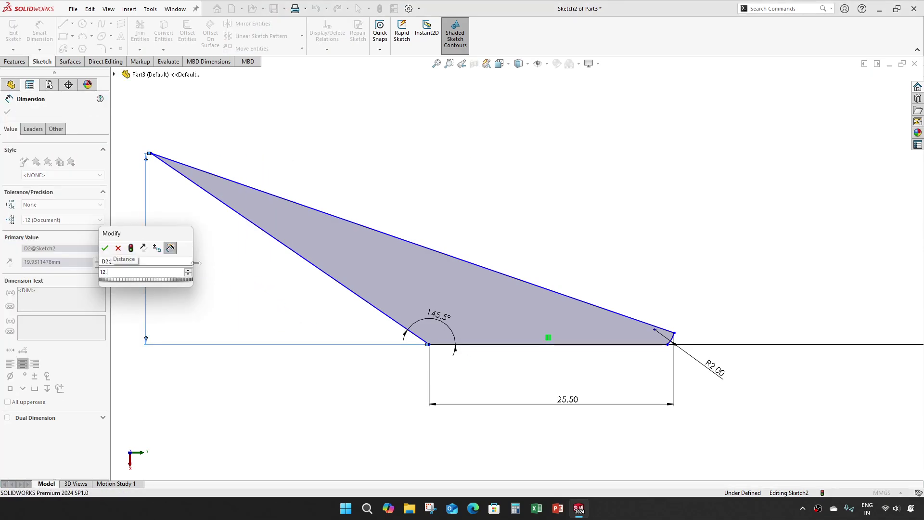
text(5)
key(Return)
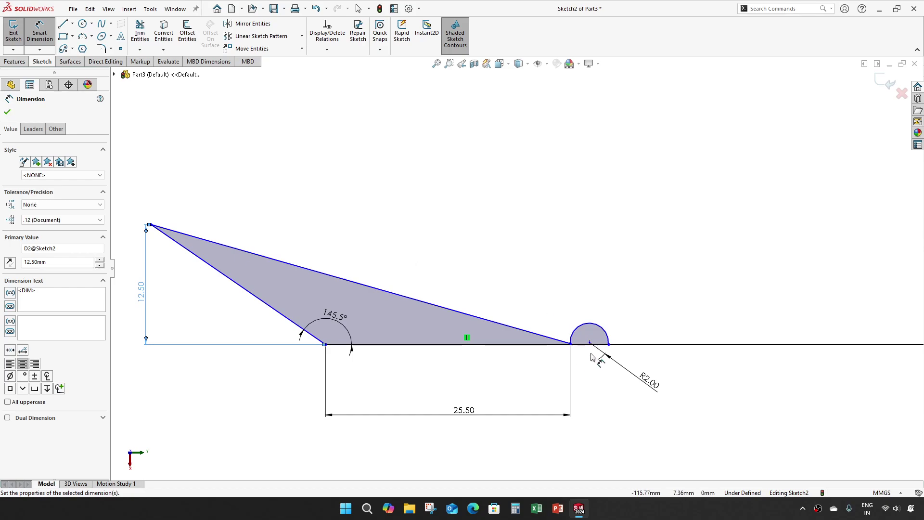
key(Escape)
Delete the R2 arc at the end of the base line together with its radius dimension
scroll(621, 354, down, 3)
click(565, 302)
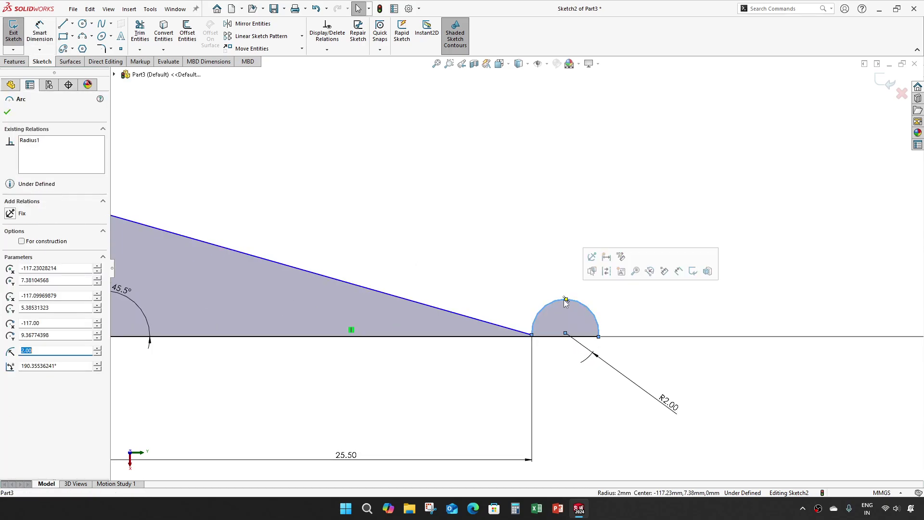
key(Delete)
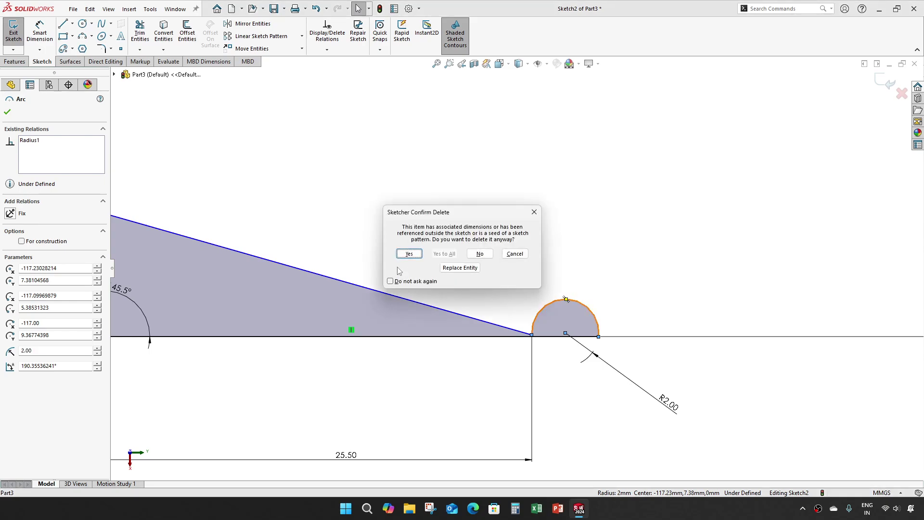
click(409, 253)
Delete the 25.5 mm dimension and lift the upper sloped line's free end clear above the base line
scroll(544, 331, down, 4)
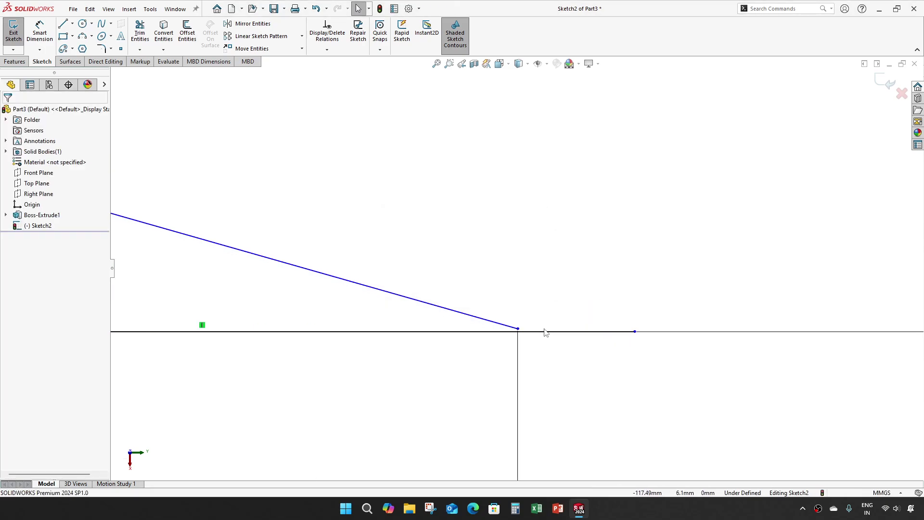
scroll(541, 337, up, 6)
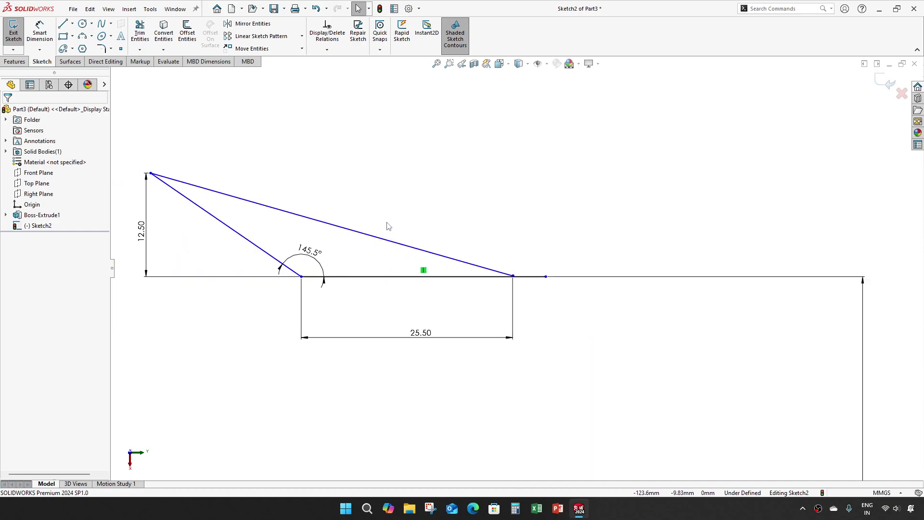
scroll(387, 226, down, 3)
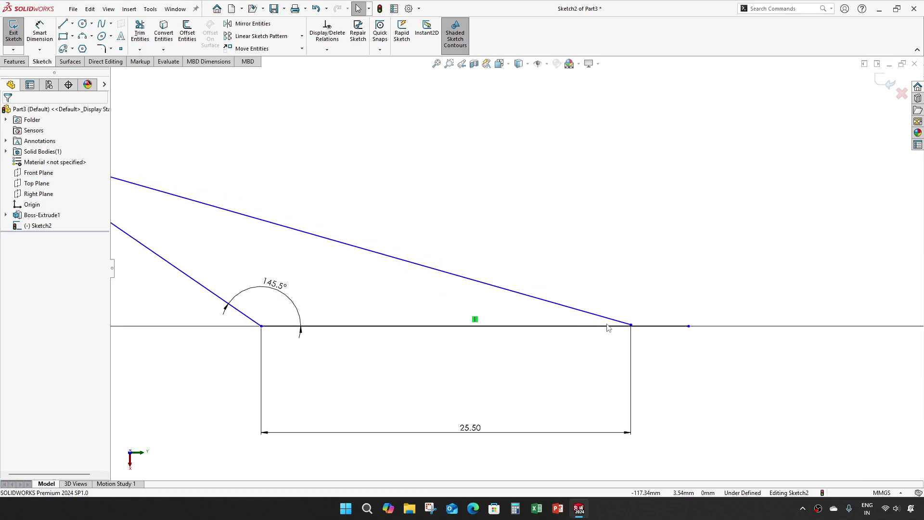
scroll(619, 327, down, 1)
scroll(624, 317, up, 2)
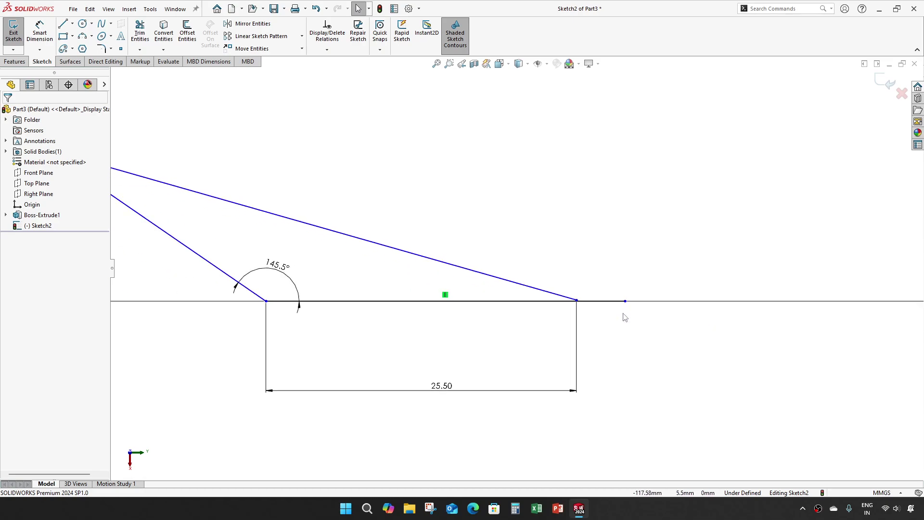
click(455, 390)
key(Delete)
drag(577, 301, 577, 281)
click(583, 356)
scroll(503, 363, up, 3)
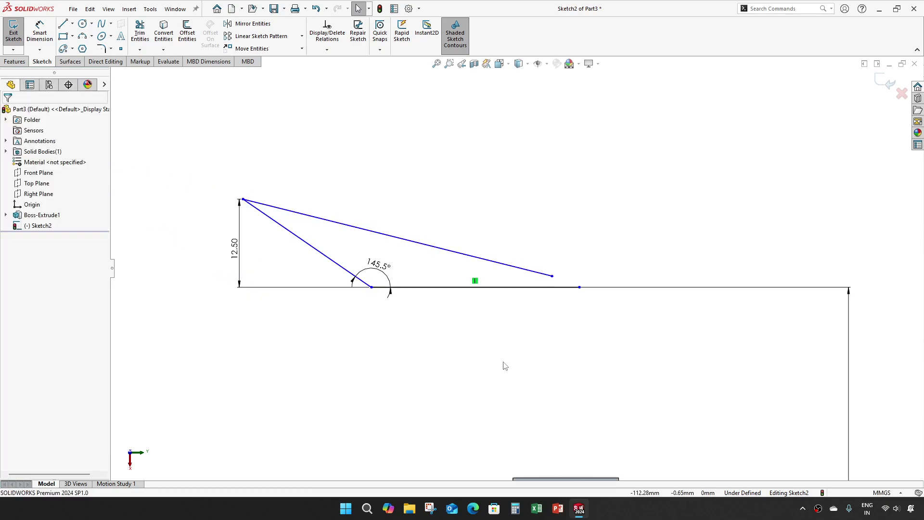
Dimension the angle between the two sloped lines at the pointed tip as 25 degrees
scroll(324, 197, down, 2)
key(d)
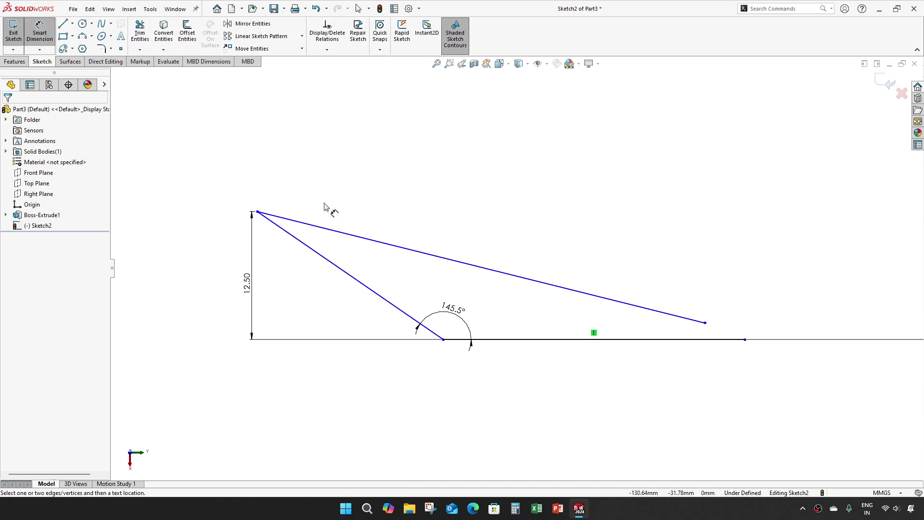
click(340, 233)
click(332, 264)
click(343, 254)
text(25)
key(Return)
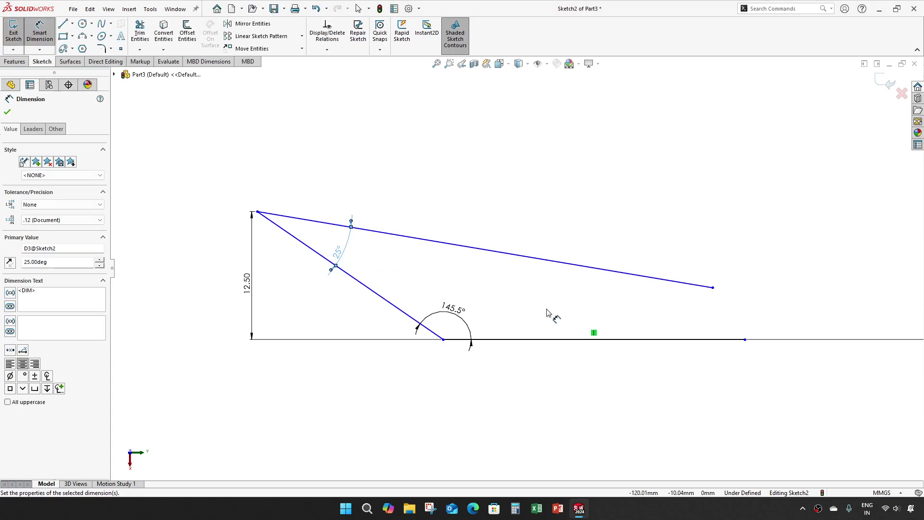
key(Escape)
Extend the upper sloped line's free end past the base line's end and draw a line about 1.7 mm long straight down from it
scroll(647, 311, up, 3)
scroll(646, 288, down, 6)
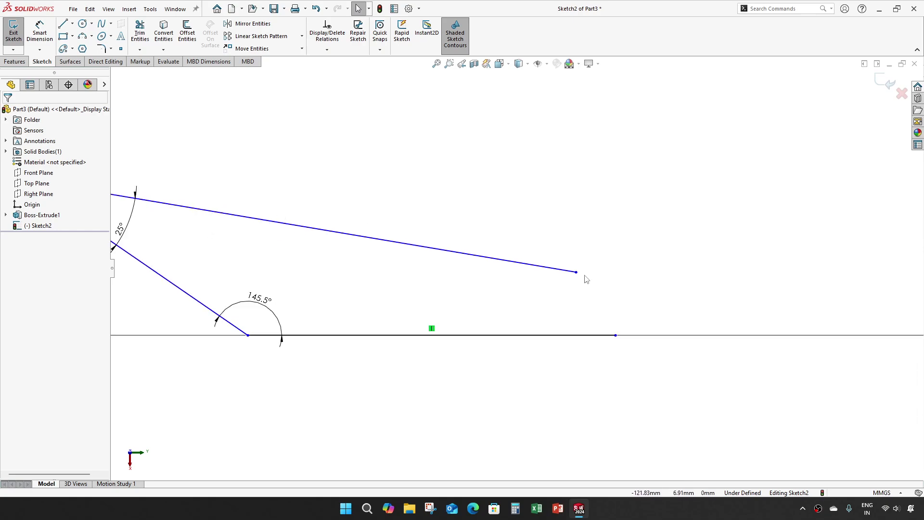
mouse_move(576, 273)
mouse_down()
mouse_move(610, 294)
mouse_move(632, 290)
mouse_up()
scroll(580, 345, up, 2)
scroll(431, 284, down, 2)
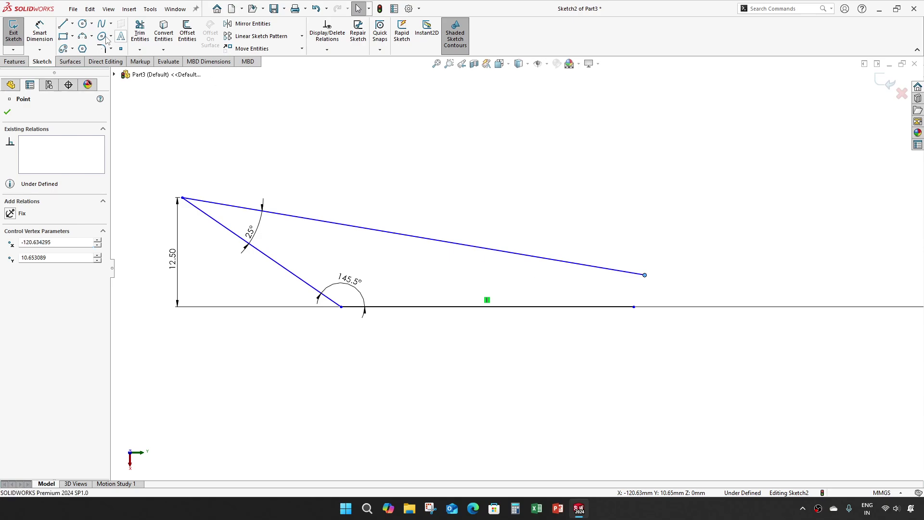
click(64, 24)
scroll(680, 291, down, 4)
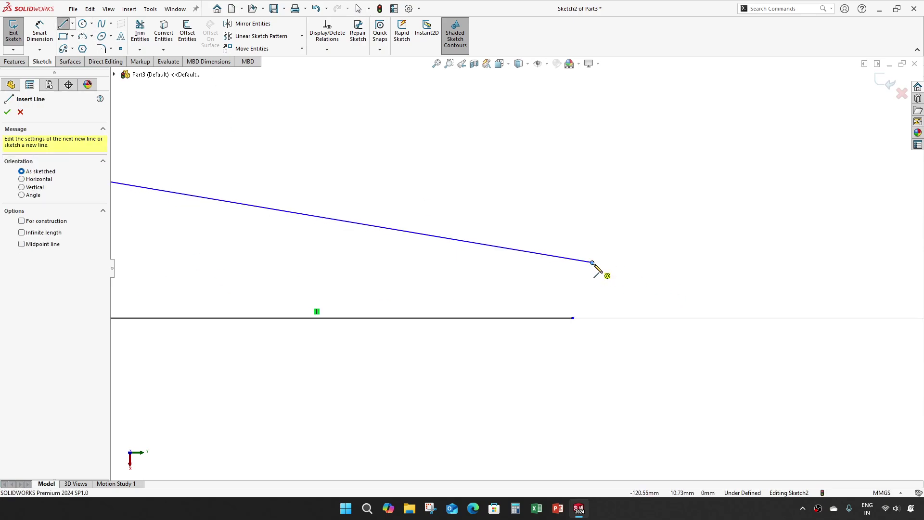
click(592, 263)
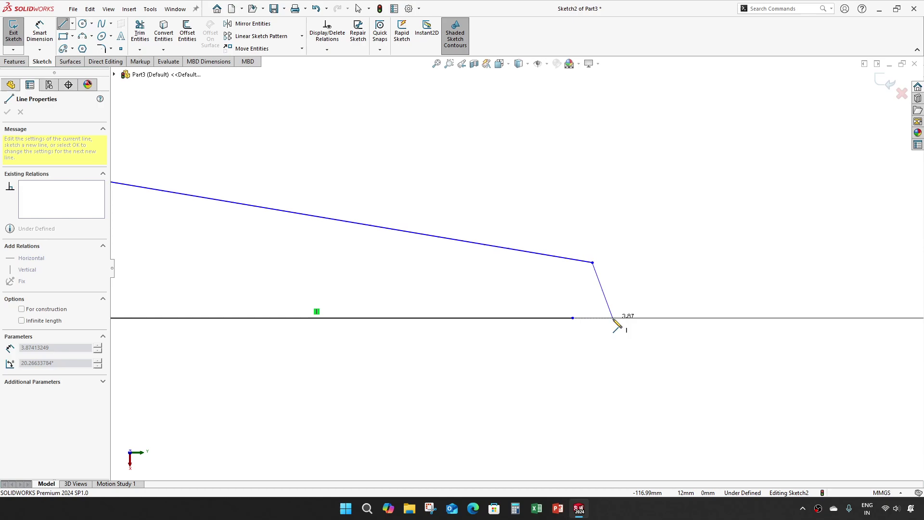
click(593, 289)
key(Escape)
Close the profile with a 3-point arc of about 2 mm radius from the short end line to the base line's end
scroll(623, 270, down, 3)
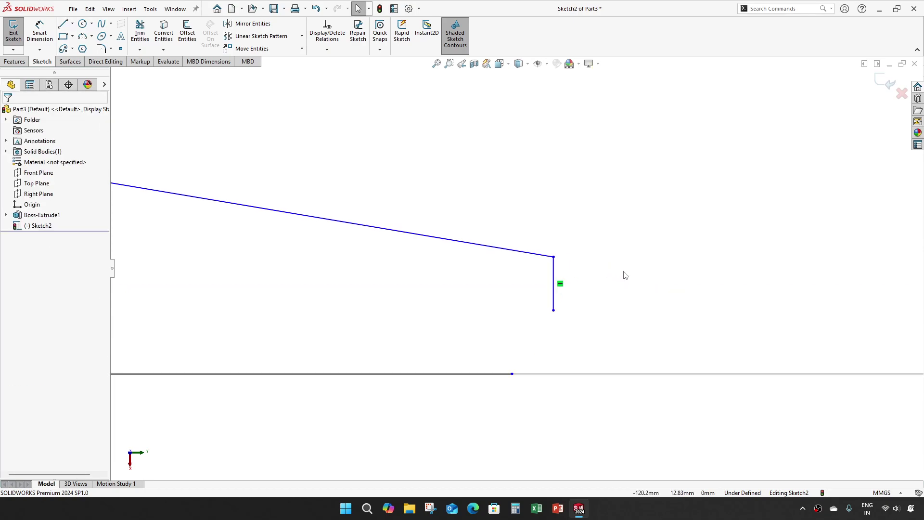
click(83, 38)
click(554, 309)
click(511, 373)
click(547, 349)
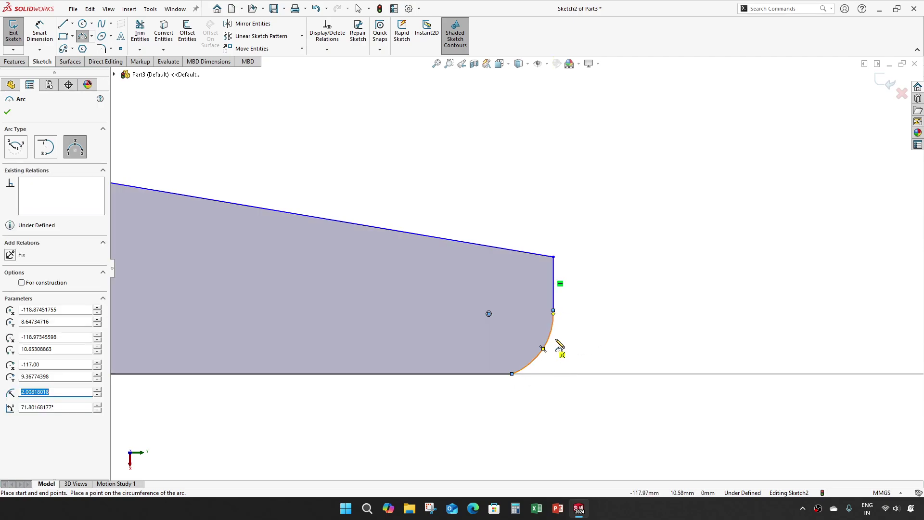
key(Escape)
Add a tangent relation between the short end line and the corner arc
scroll(569, 311, down, 2)
click(542, 293)
ctrl+click(540, 323)
click(571, 275)
click(592, 351)
Dimension the horizontal distance from the short end line to the profile's pointed tip as 54.5 mm
scroll(517, 269, up, 5)
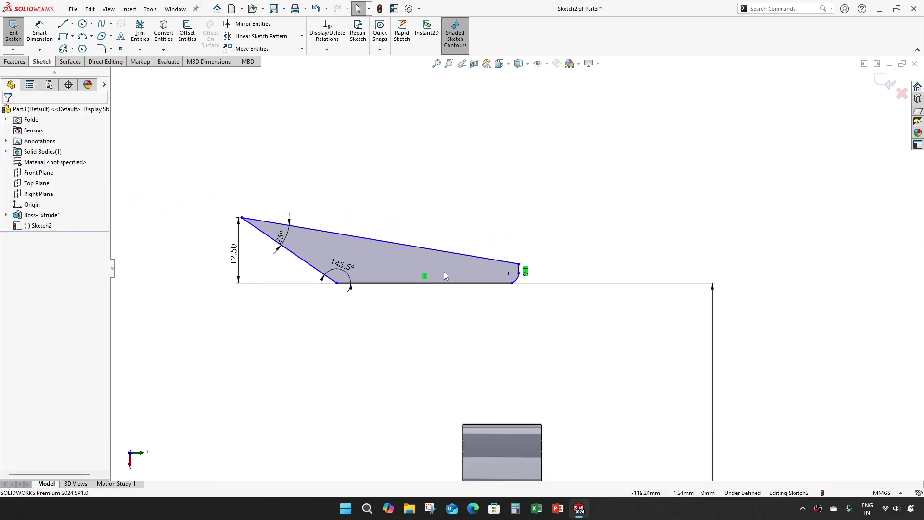
key(d)
scroll(533, 272, down, 4)
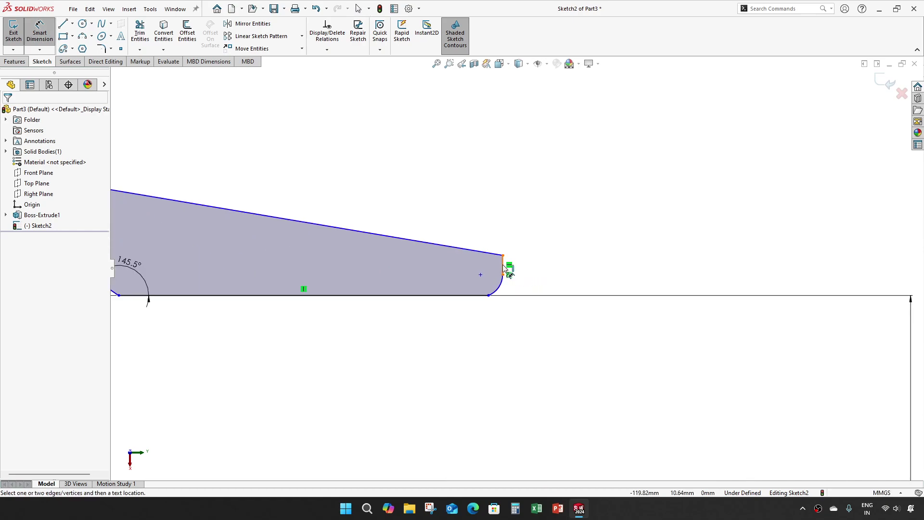
click(504, 269)
scroll(505, 269, up, 3)
click(170, 204)
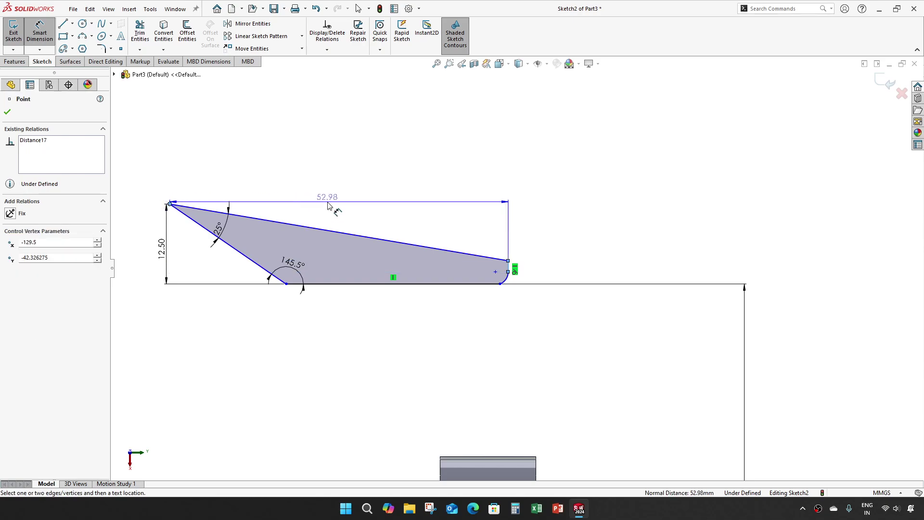
click(332, 182)
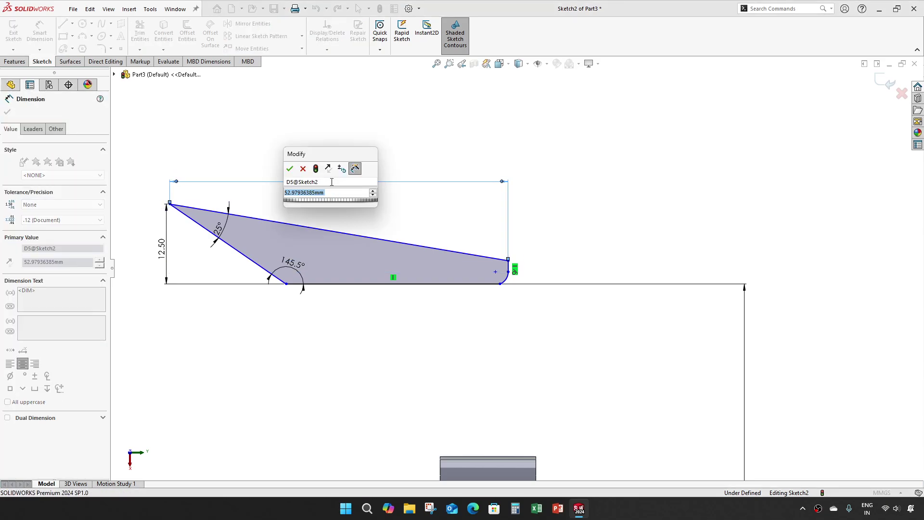
text(54.5)
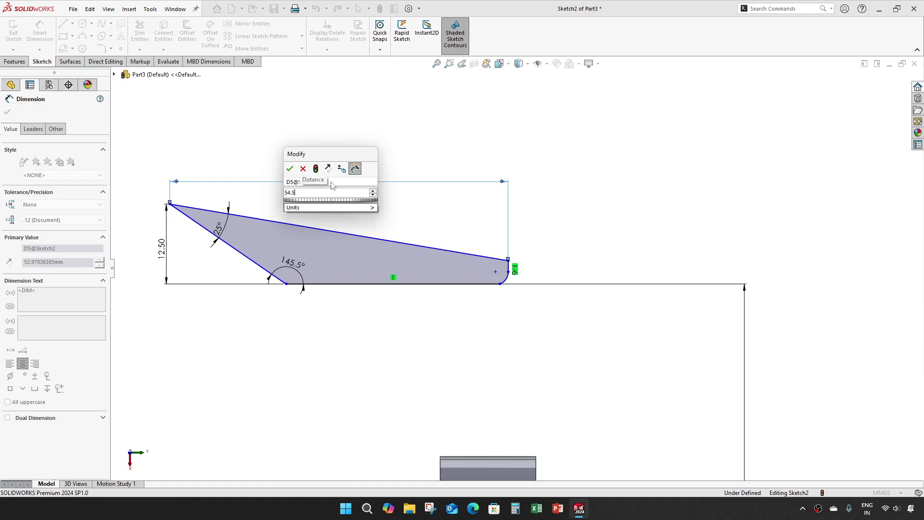
key(Return)
Add a tangent relation between the corner arc and the base line
scroll(522, 281, down, 4)
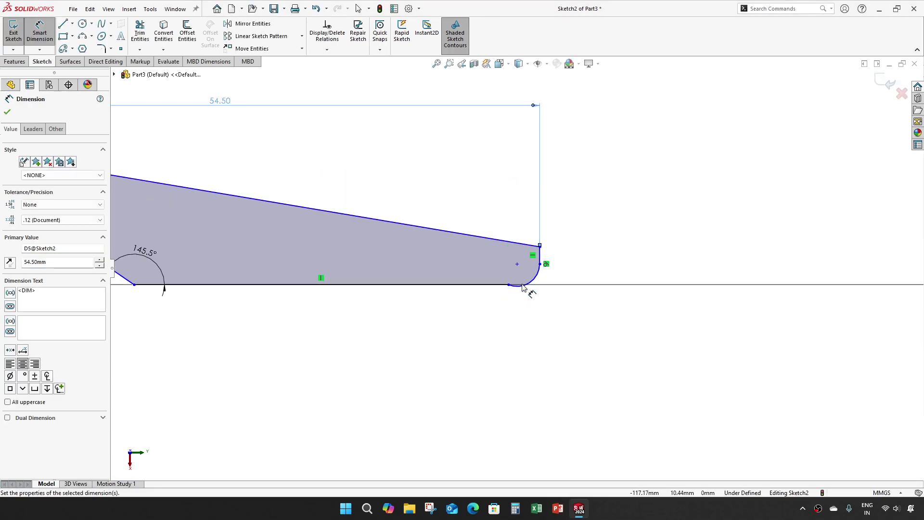
scroll(518, 279, down, 2)
key(Escape)
click(477, 331)
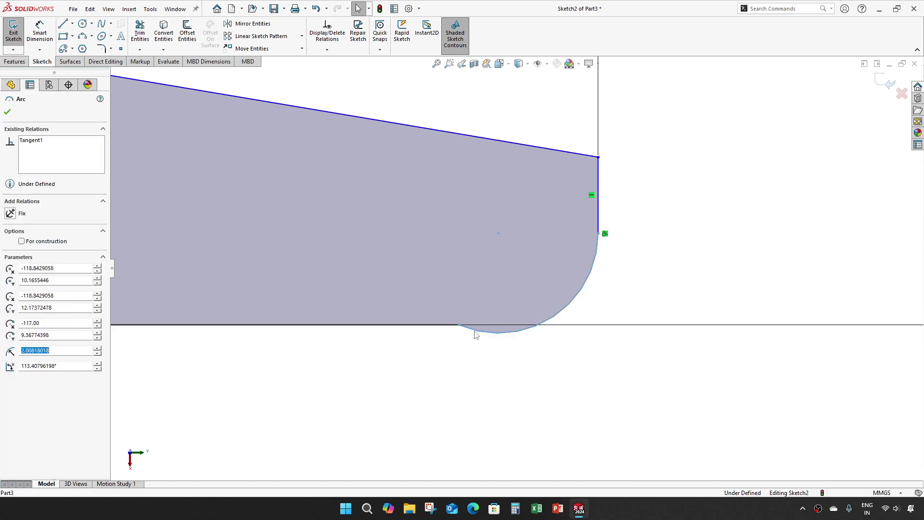
ctrl+click(437, 326)
click(469, 291)
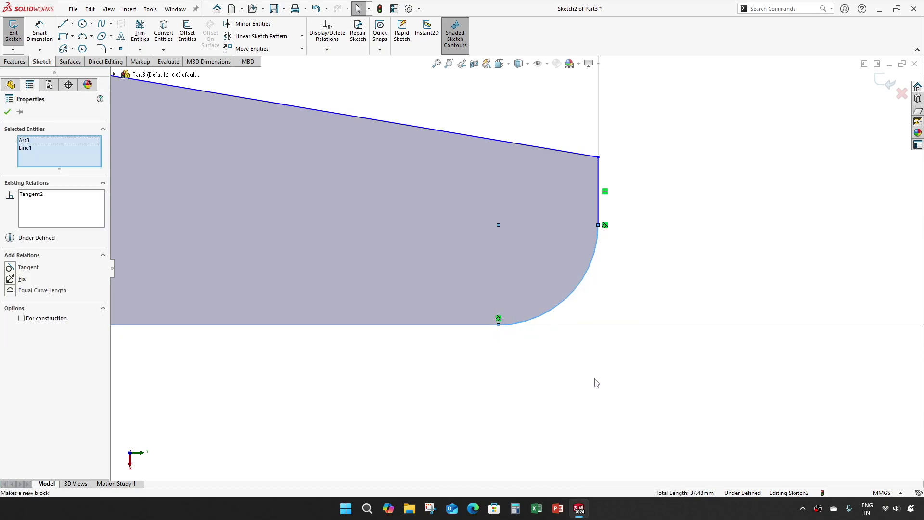
click(639, 356)
Dimension the horizontal distance from the profile's short end line to the origin as 25.5 mm
key(f)
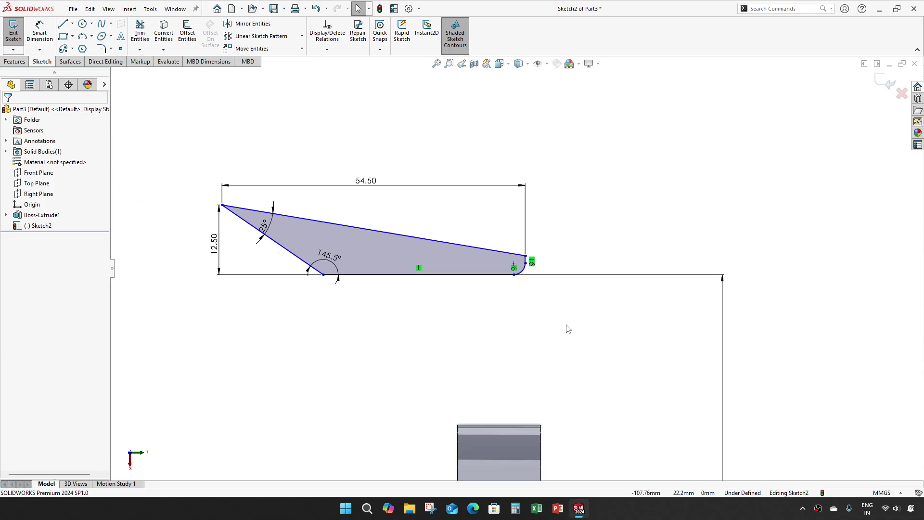
scroll(275, 248, down, 1)
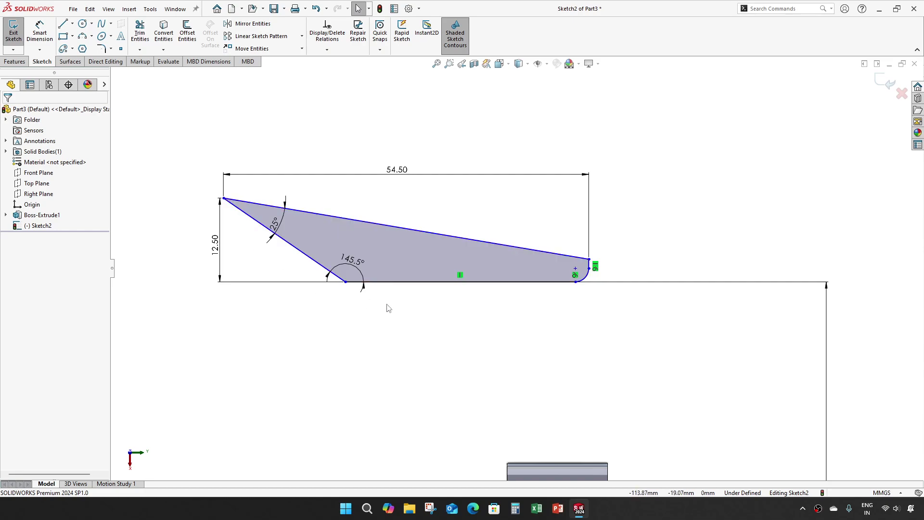
right_drag(390, 305, 391, 270)
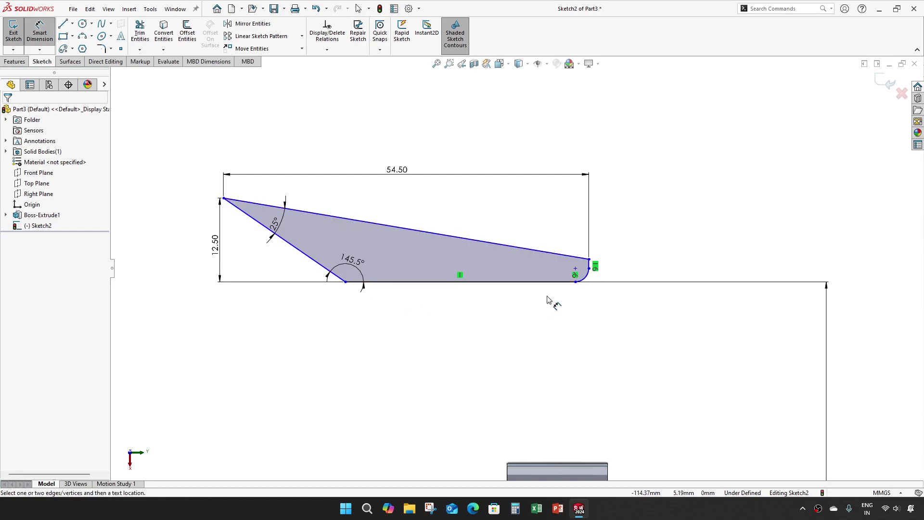
scroll(598, 267, down, 4)
click(558, 262)
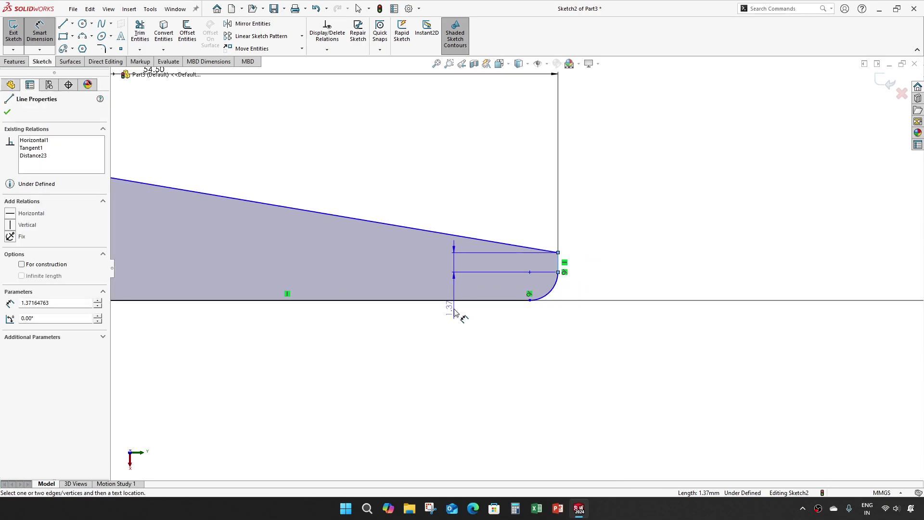
scroll(454, 306, up, 5)
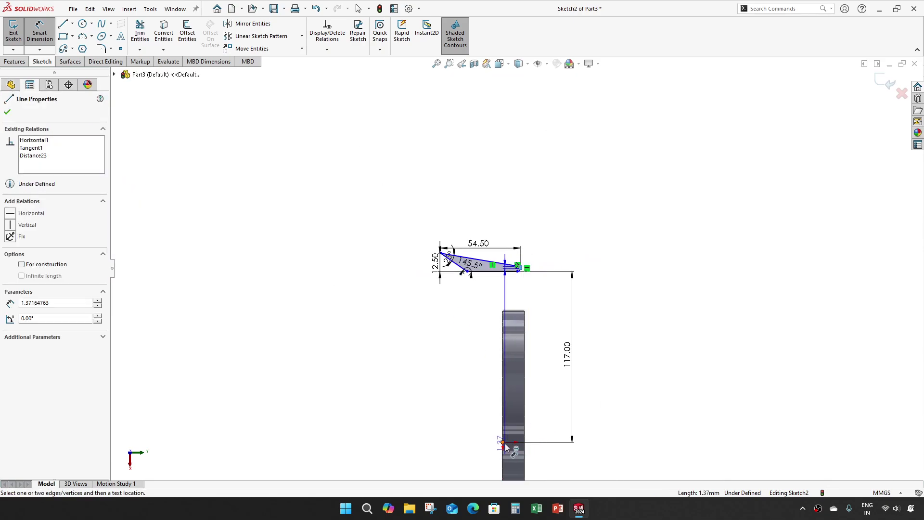
click(513, 443)
scroll(517, 297, down, 3)
click(506, 274)
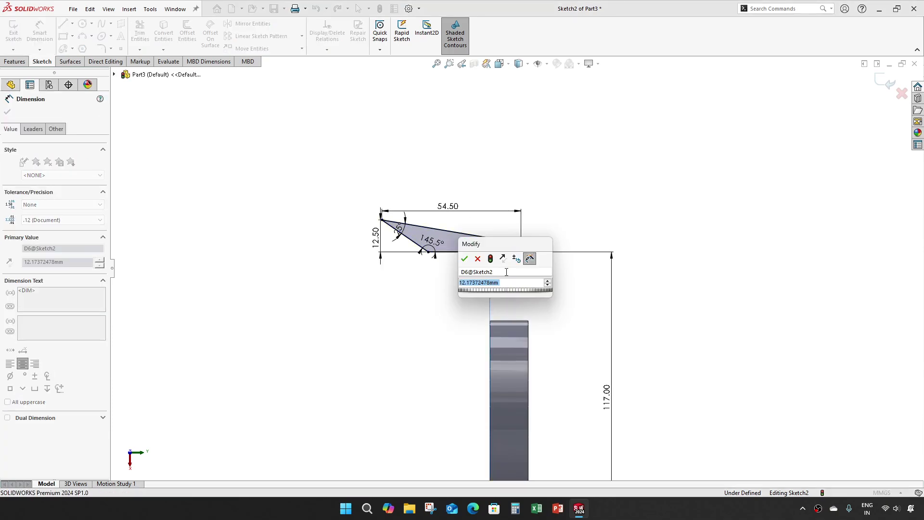
text(25.5)
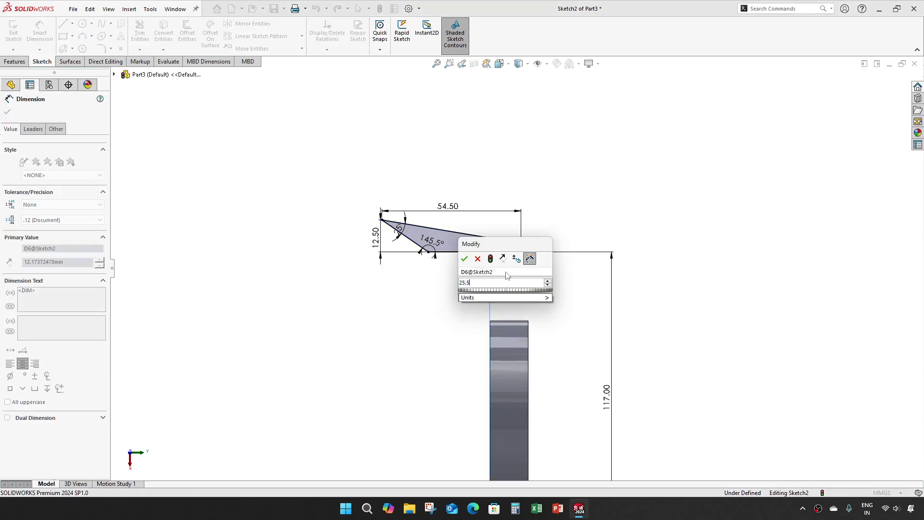
key(Return)
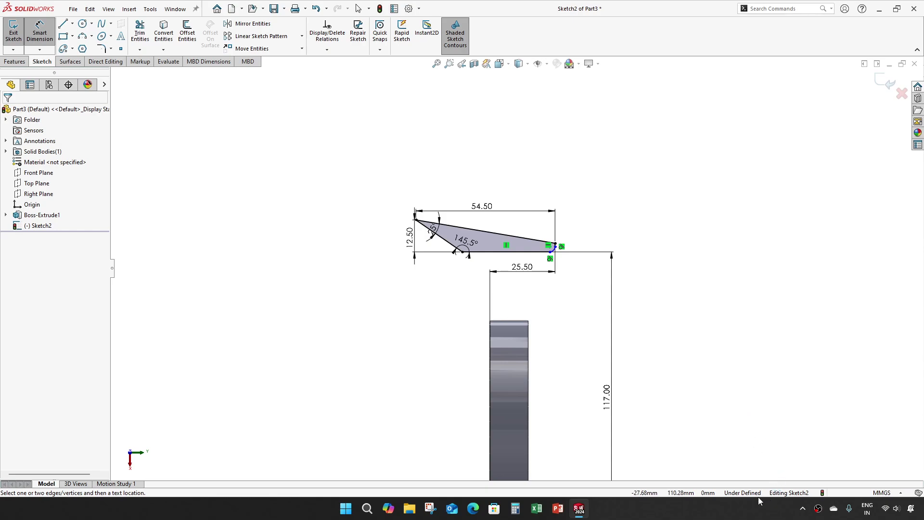
Dimension the corner arc's radius as 2 mm
scroll(564, 248, down, 5)
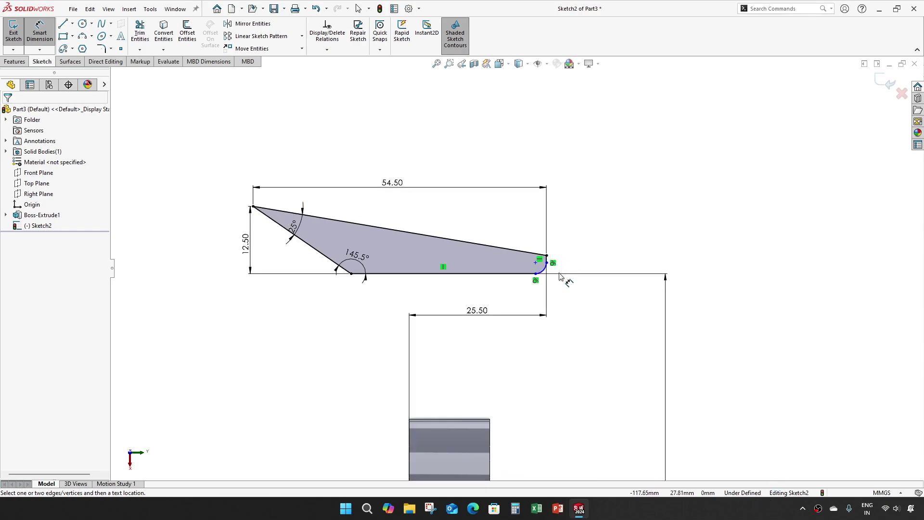
click(510, 256)
click(546, 287)
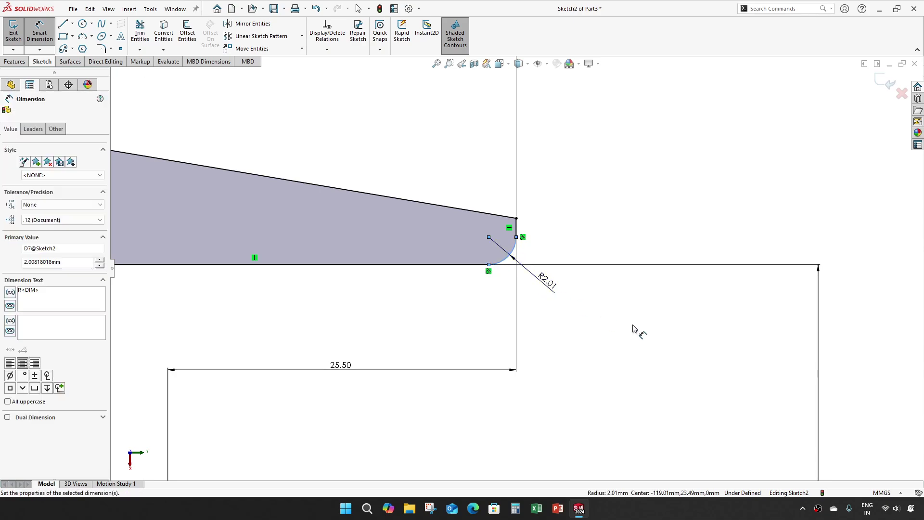
text(2)
key(Return)
key(f)
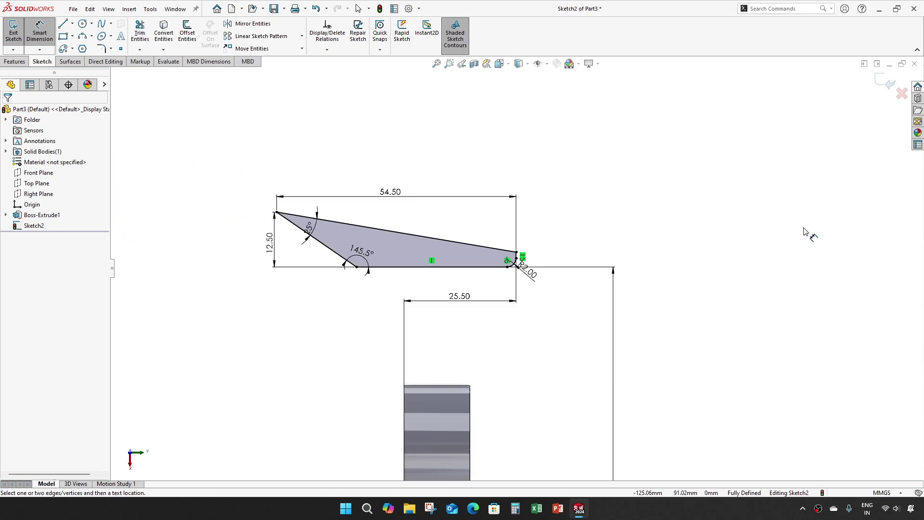
key(ctrl+1)
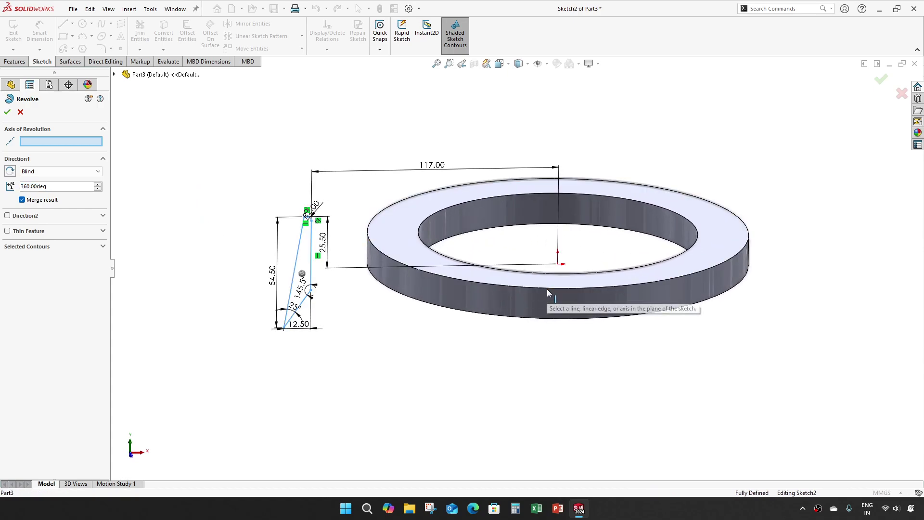
click(560, 266)
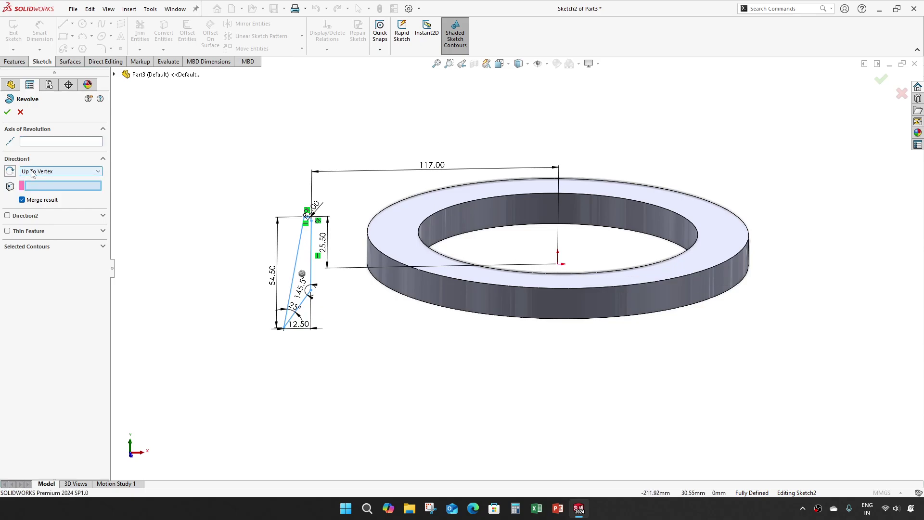
click(21, 112)
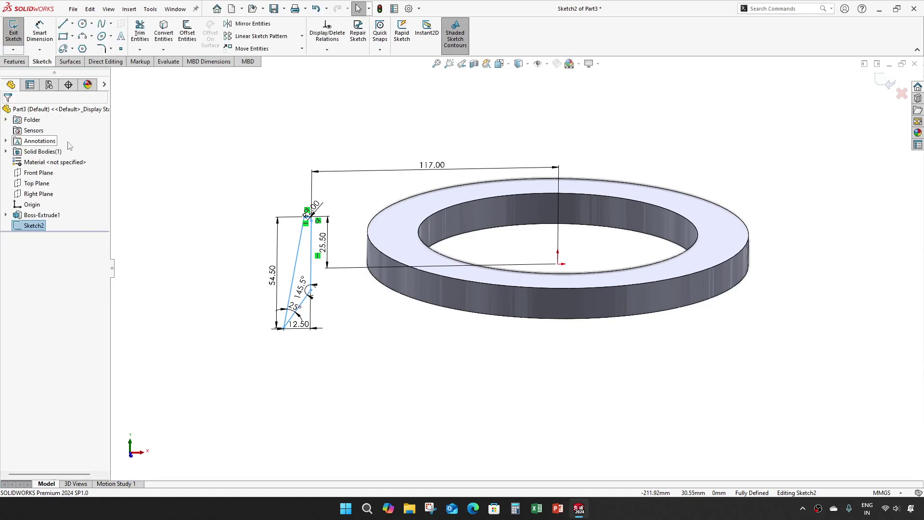
Add a near-vertical centerline about 78 mm long from the origin upward through the ring's center, and exit the sketch
right_click(35, 225)
click(729, 125)
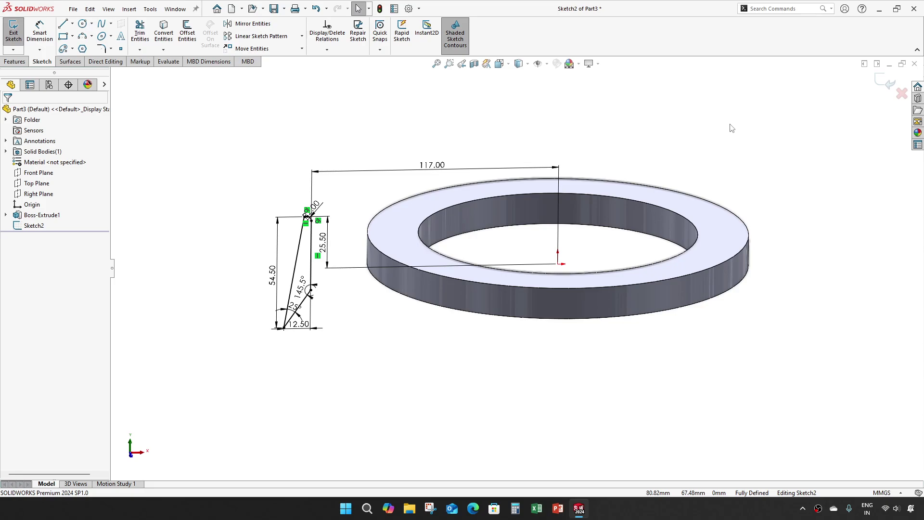
click(72, 24)
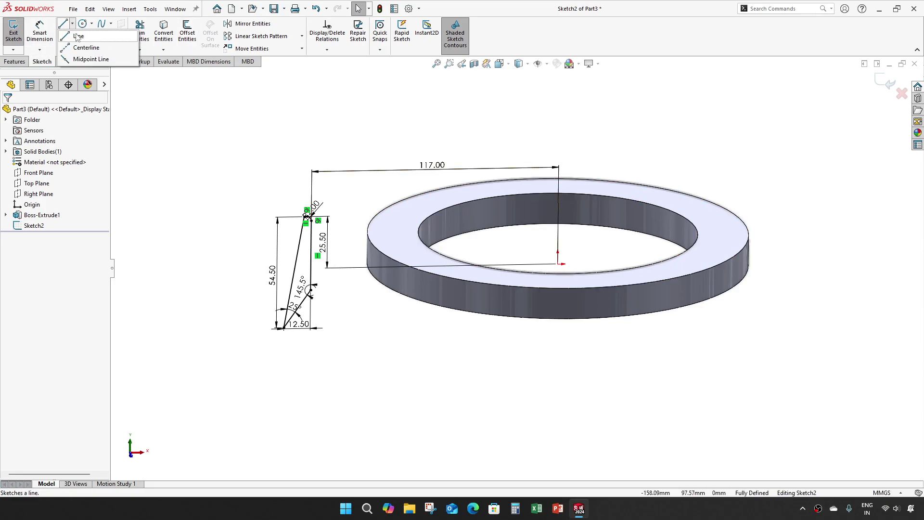
click(83, 43)
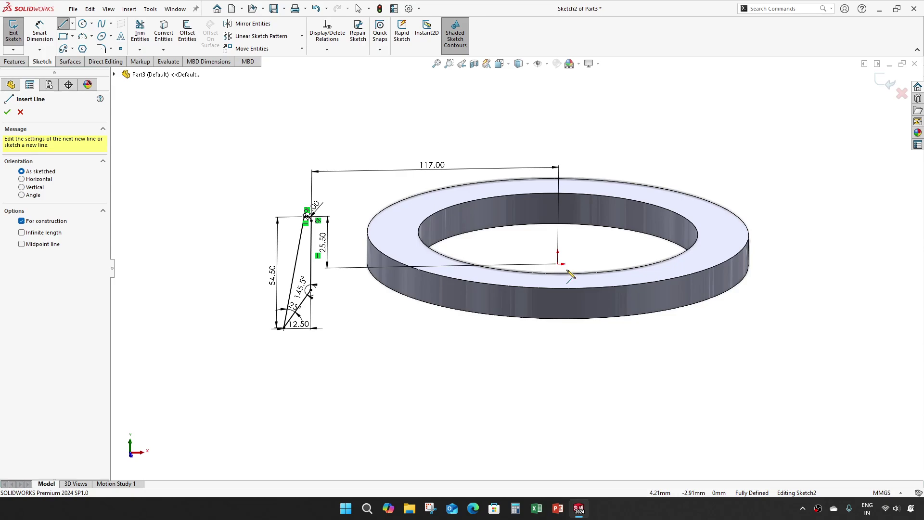
click(558, 264)
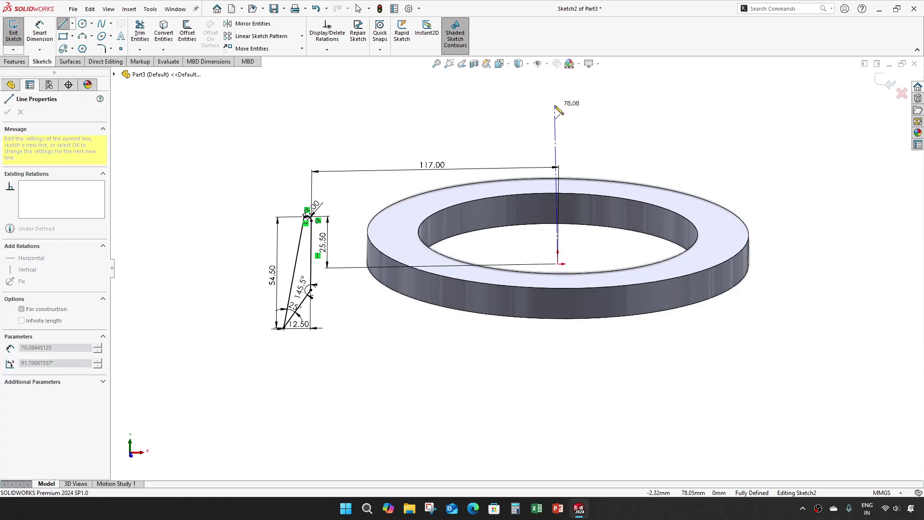
click(559, 107)
key(Escape)
click(881, 81)
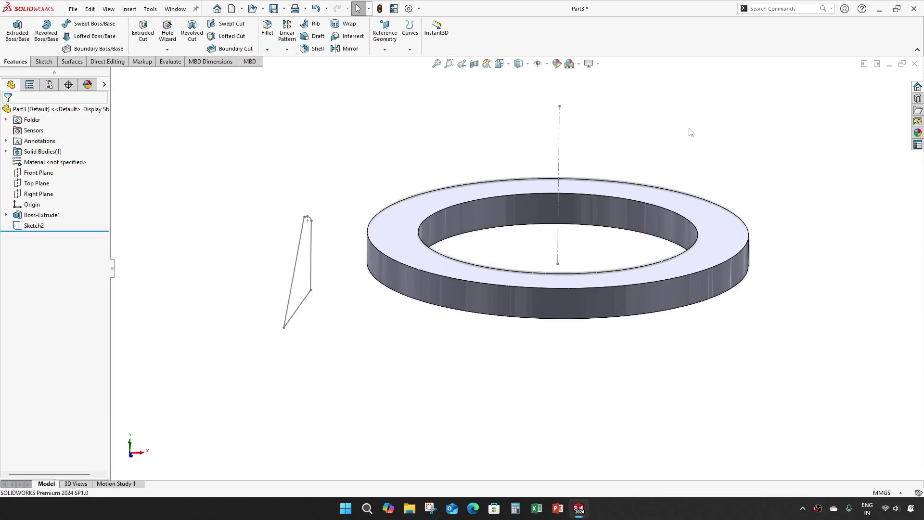
Revolve the blade-like profile 360 degrees about the centerline with merge result on
click(45, 228)
click(45, 37)
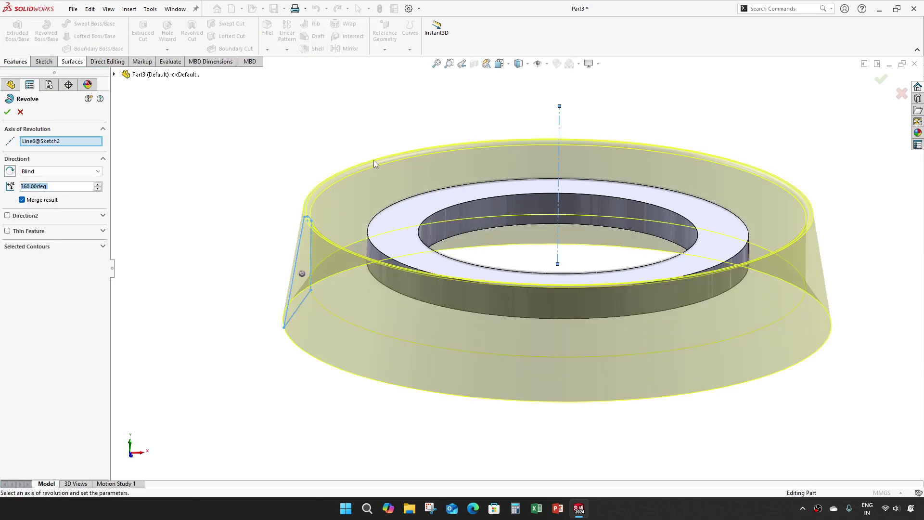
click(8, 112)
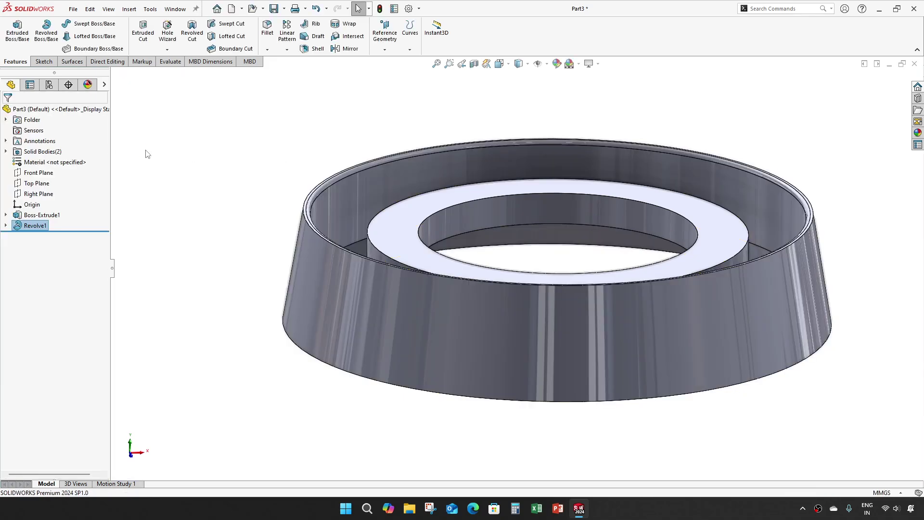
Start an extruded cut on the inner ring's upper face and sketch a circle about 152 mm in diameter centered on the origin
scroll(316, 233, up, 2)
middle_drag(316, 233, 372, 227)
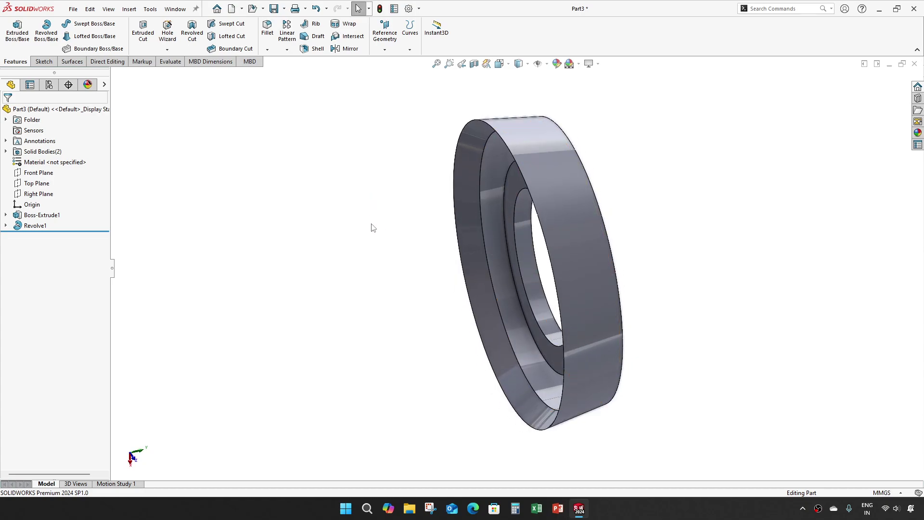
middle_drag(481, 226, 423, 162)
scroll(574, 241, down, 3)
middle_drag(534, 263, 524, 198)
middle_drag(413, 253, 395, 248)
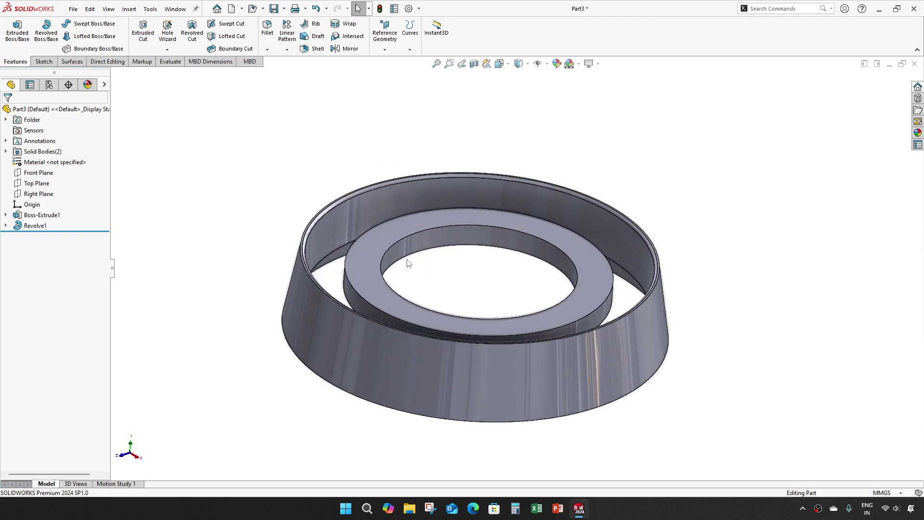
click(148, 43)
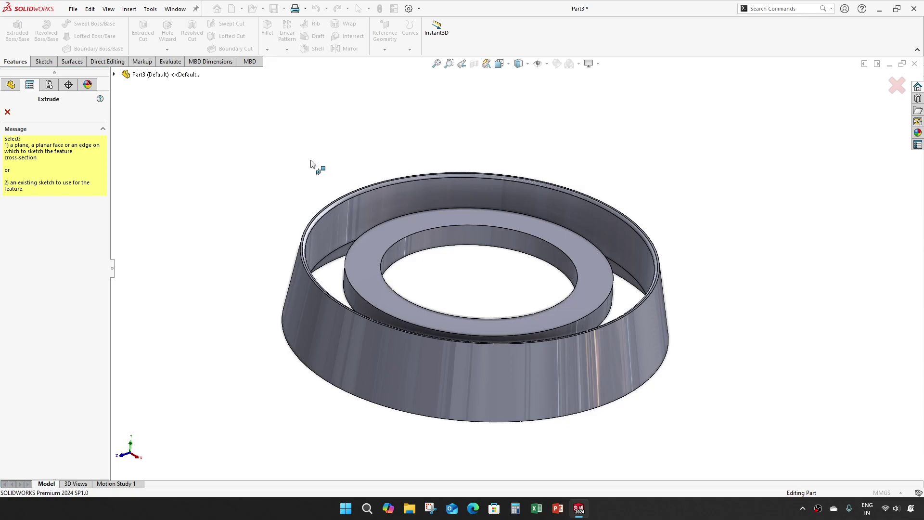
click(392, 236)
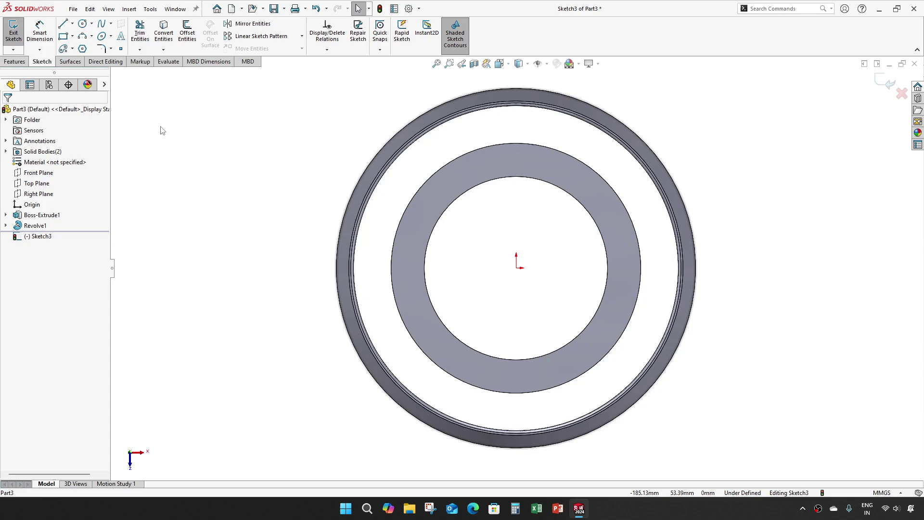
click(82, 23)
click(515, 269)
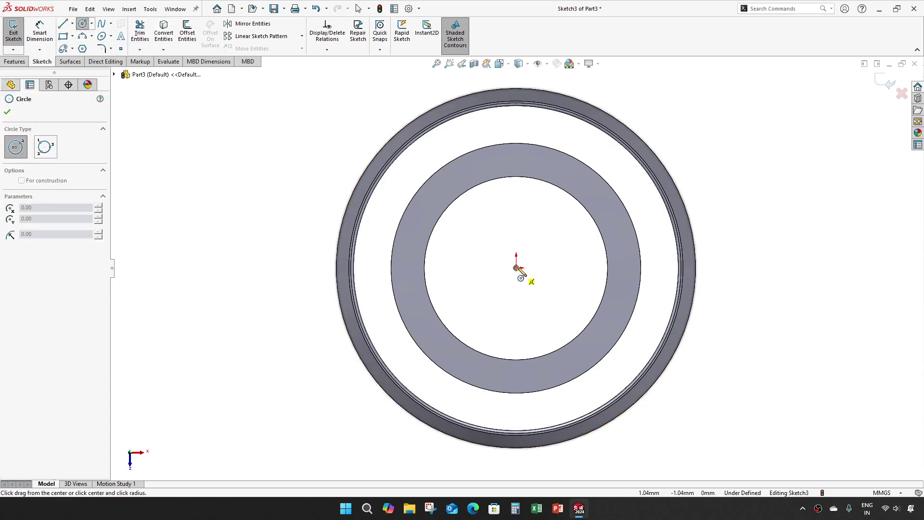
click(573, 181)
key(Escape)
Dimension the circle's diameter as 170 mm and finish the cut sketch
scroll(578, 192, down, 2)
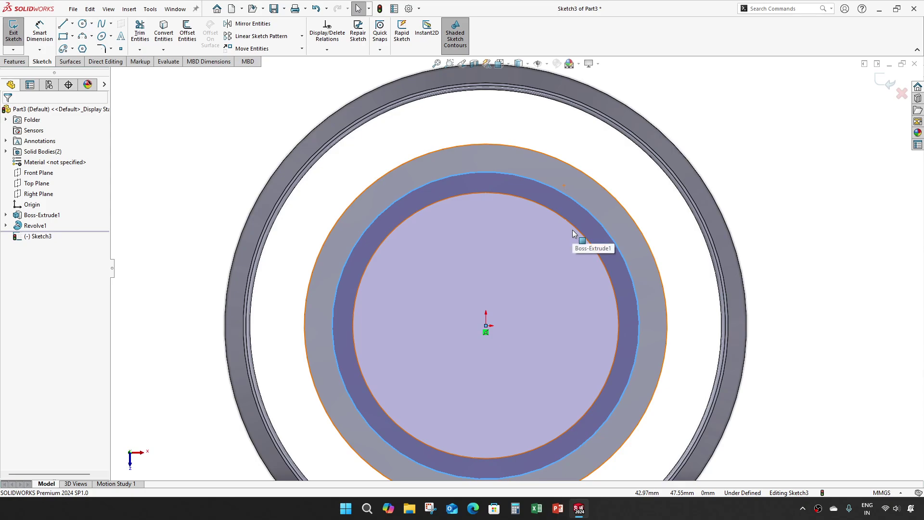
key(d)
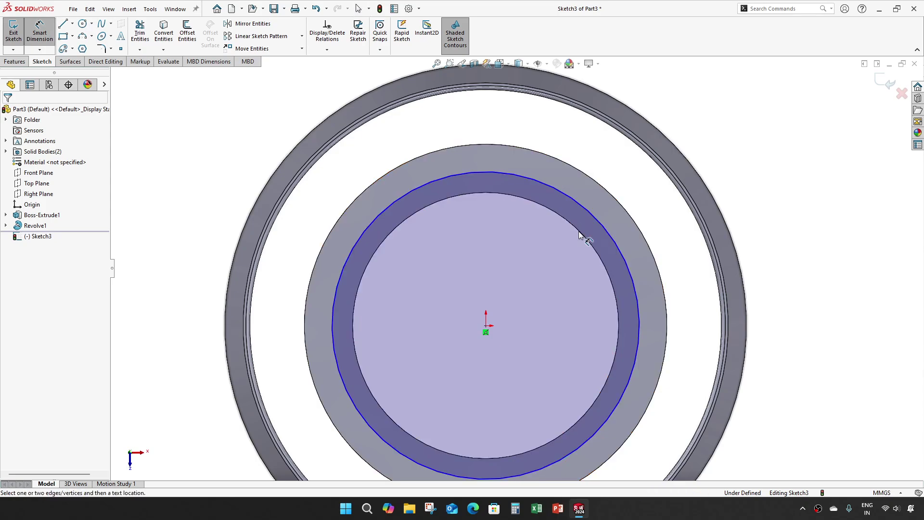
click(623, 247)
click(697, 304)
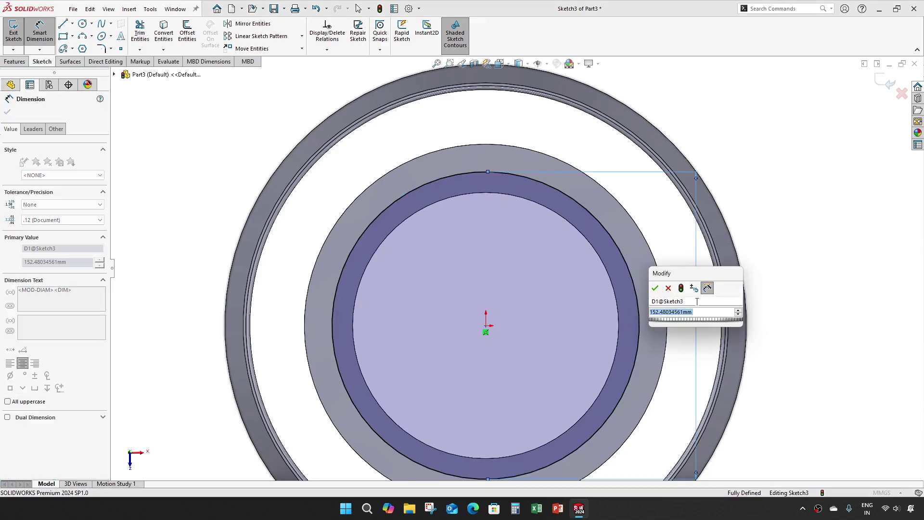
text(170)
key(Return)
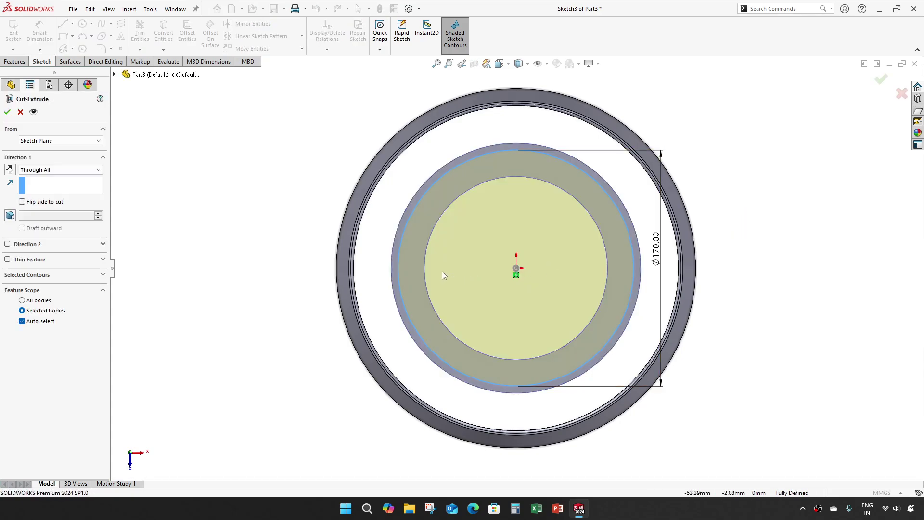
Cut the 170 mm circle into the inner ring as a blind extruded cut 7.5 mm deep
middle_drag(459, 263, 482, 155)
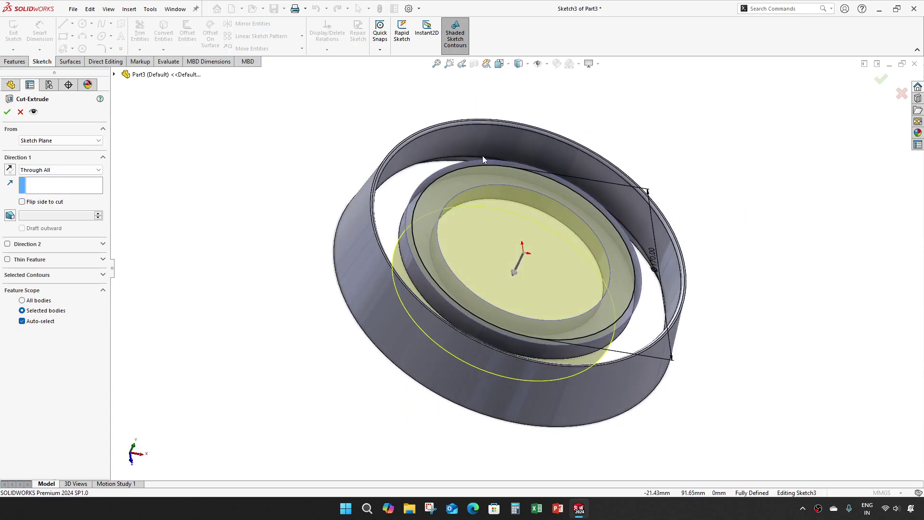
click(58, 170)
click(44, 178)
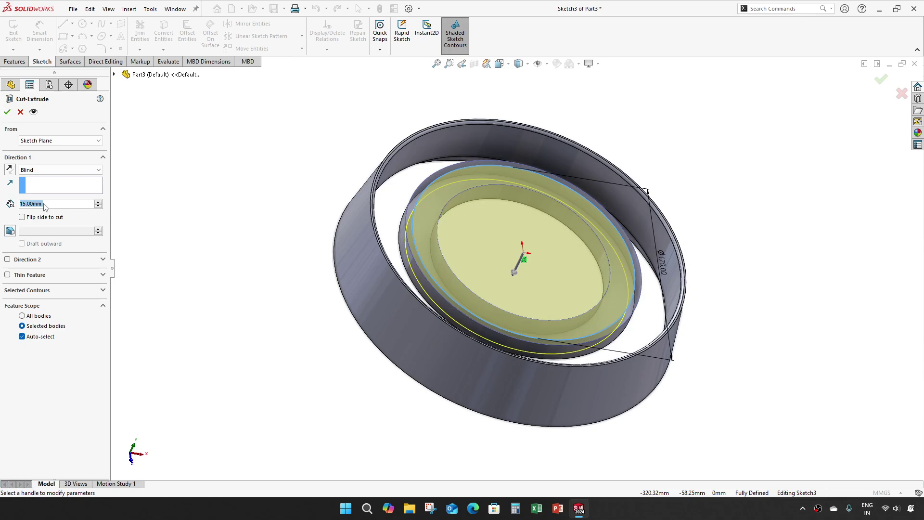
text(7.5)
key(Return)
click(8, 112)
click(198, 219)
Fillet the bottom edge of the circular recess in the inner ring with an 8 mm radius
middle_drag(477, 246, 477, 269)
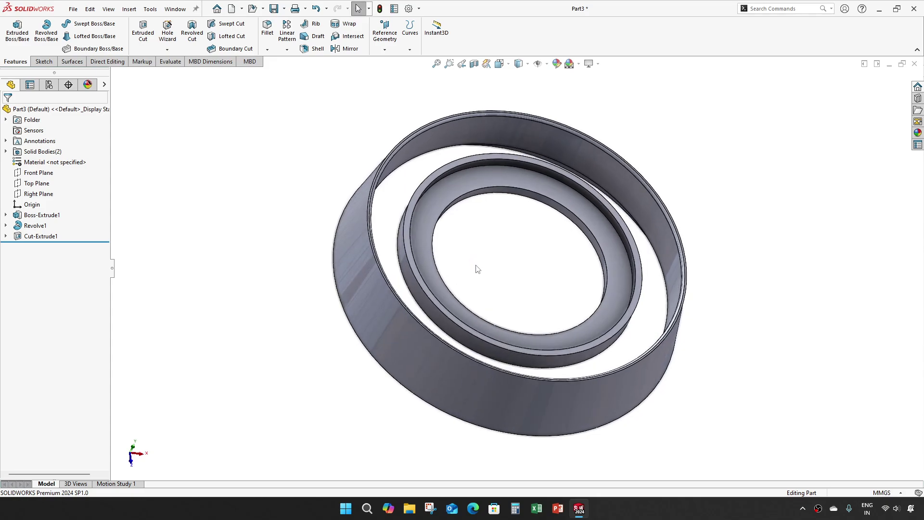
click(268, 38)
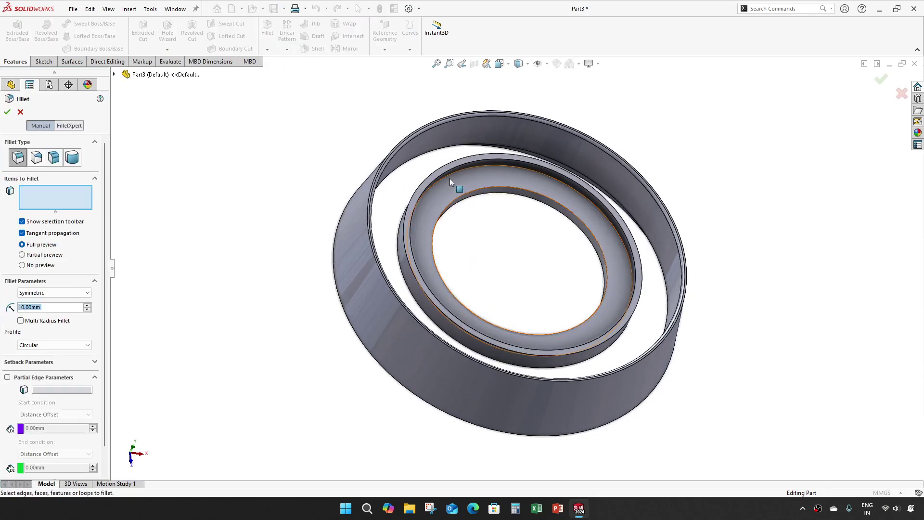
click(450, 176)
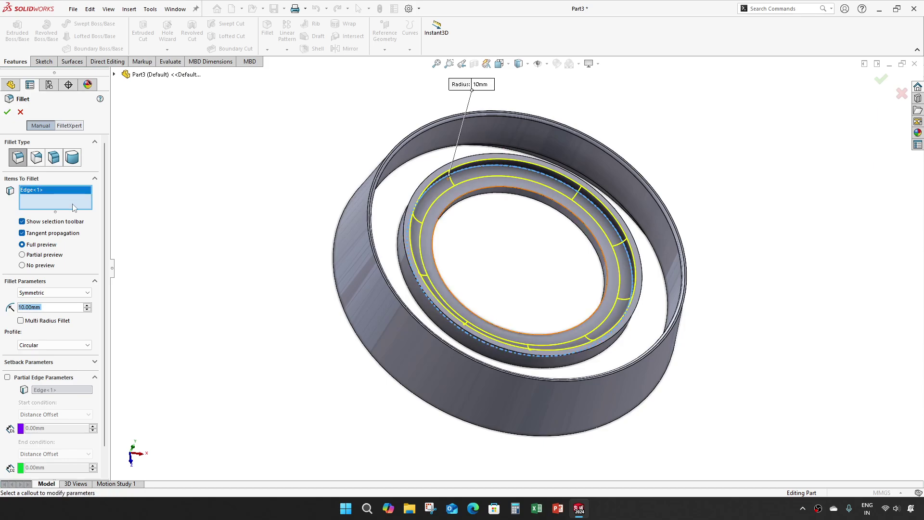
text(8)
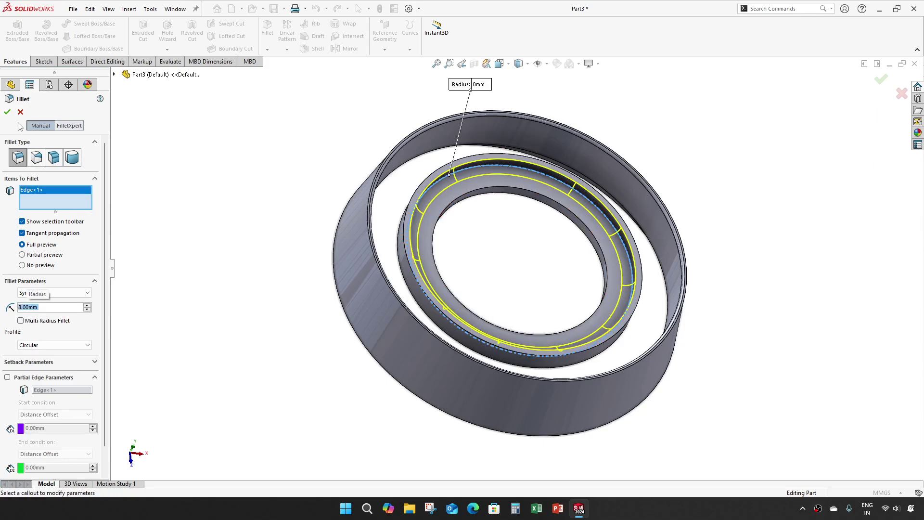
click(8, 112)
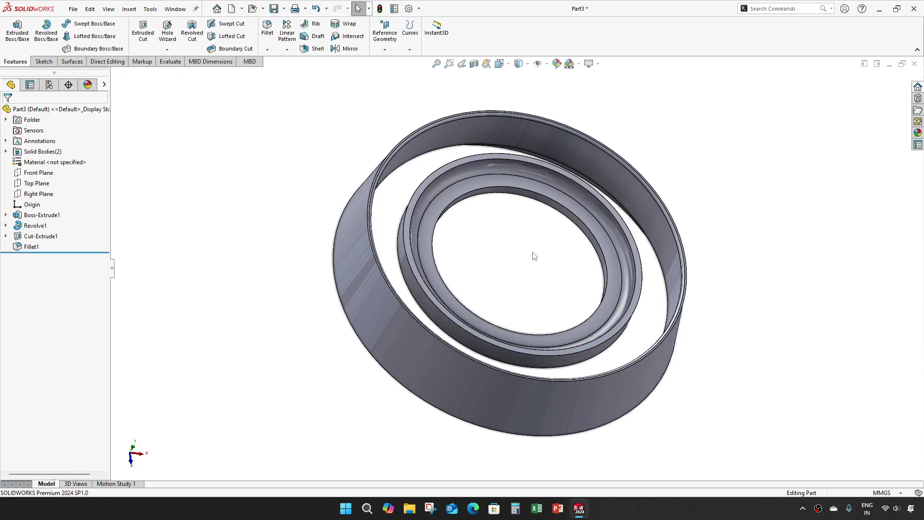
Start an extruded boss on the inner ring's upper face and sketch a corner rectangle about 32 mm long bridging to the outer ring
scroll(543, 277, up, 3)
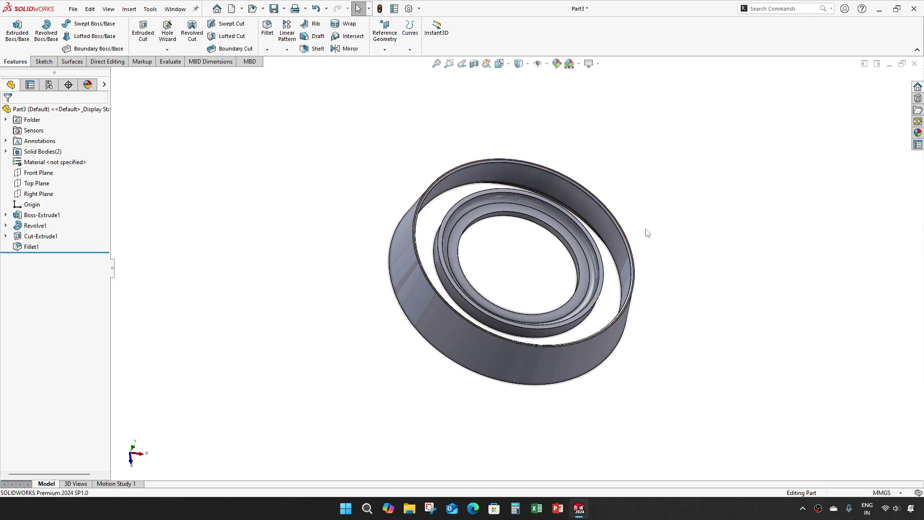
scroll(609, 186, down, 2)
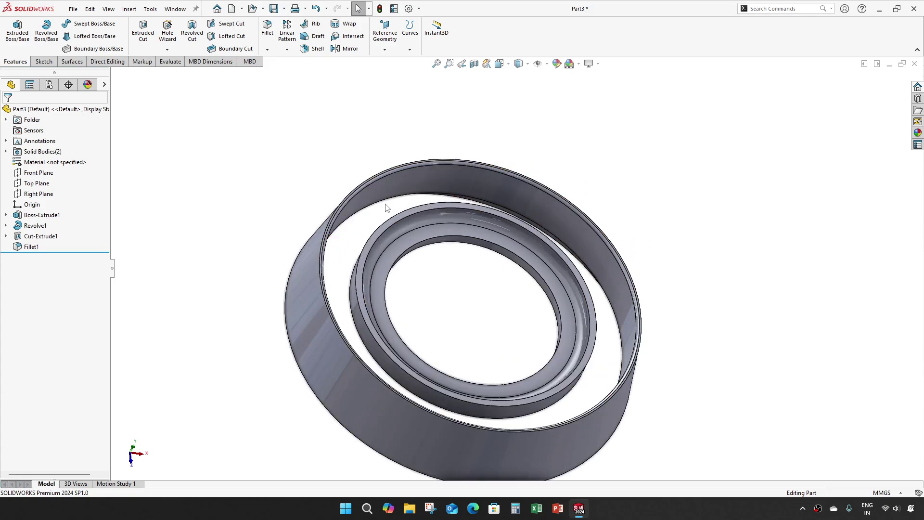
middle_drag(388, 208, 349, 195)
click(17, 28)
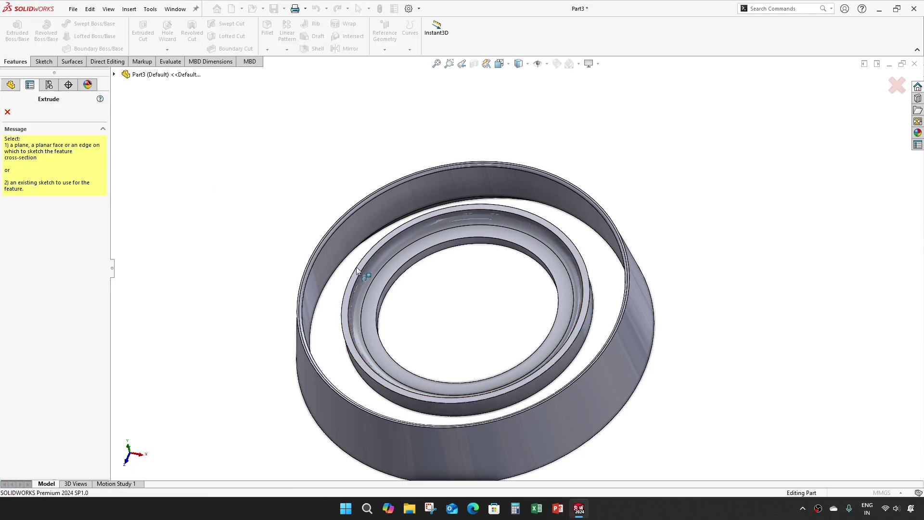
click(359, 270)
scroll(414, 277, down, 5)
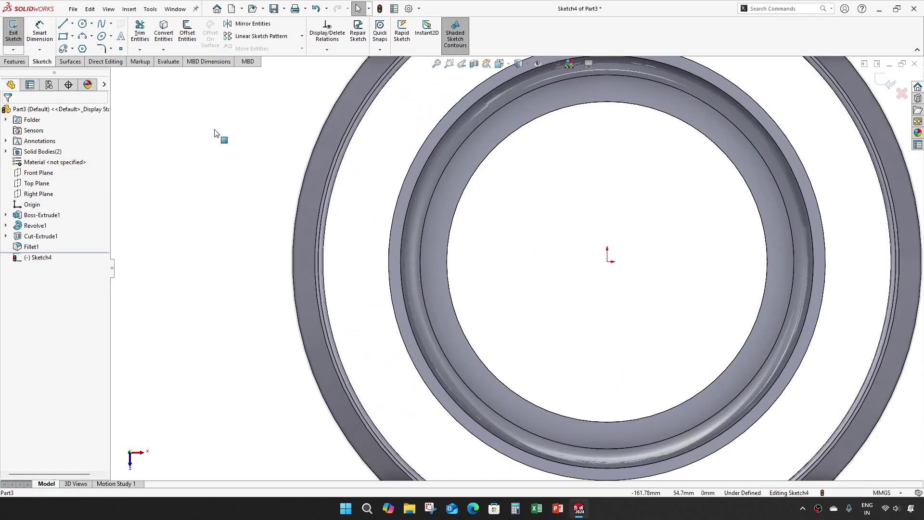
click(62, 27)
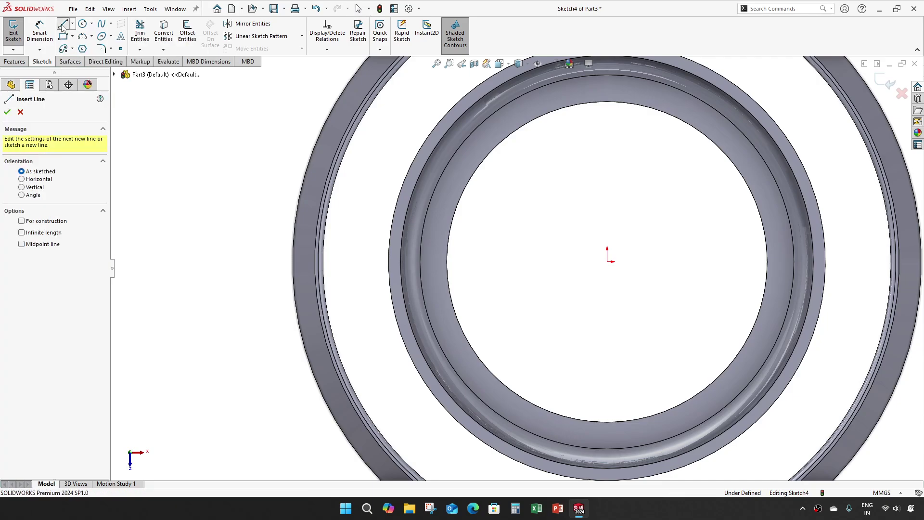
click(66, 37)
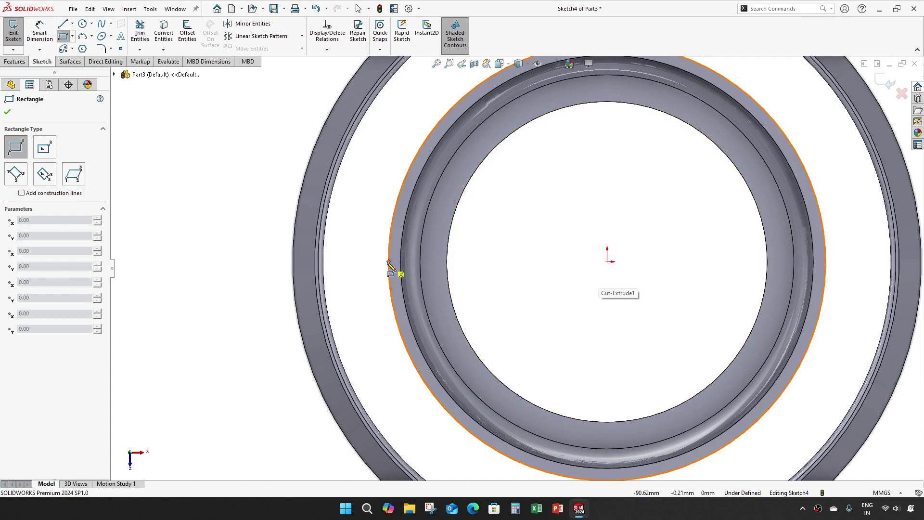
scroll(343, 264, down, 3)
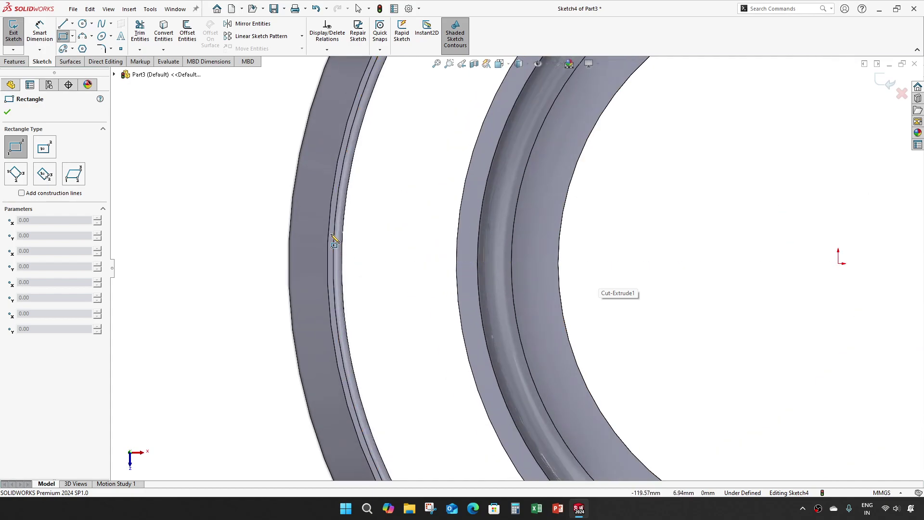
click(331, 235)
click(467, 291)
key(Escape)
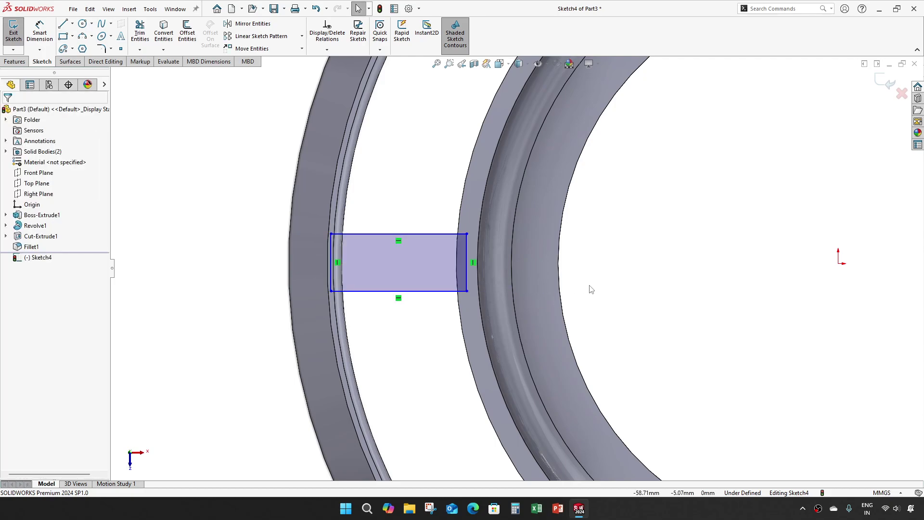
Dimension the bridging rectangle as 30 mm long and 6 mm wide
key(d)
click(428, 291)
click(417, 324)
text(3)
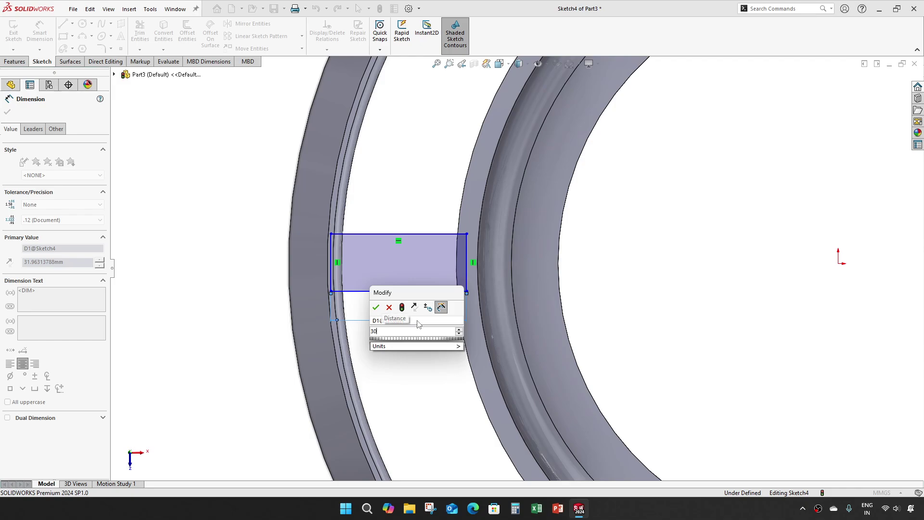
text(0)
key(Return)
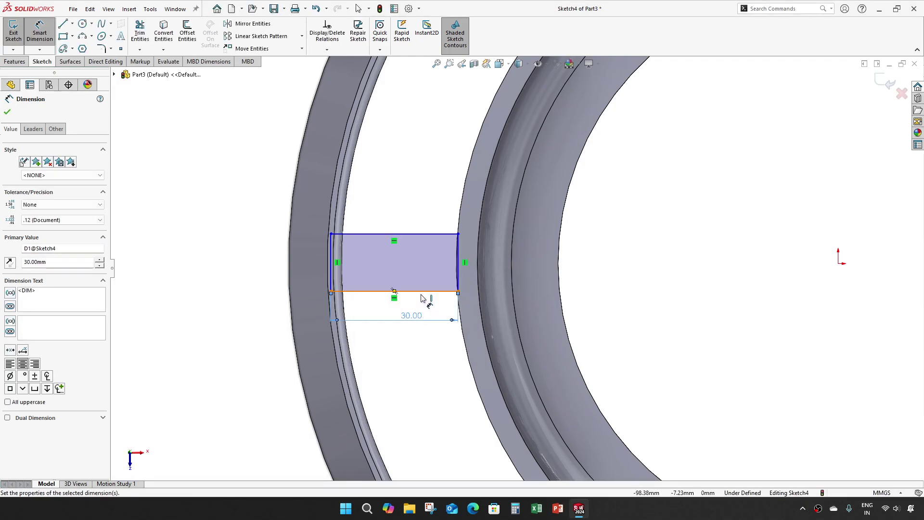
click(459, 264)
click(592, 256)
text(6)
key(Return)
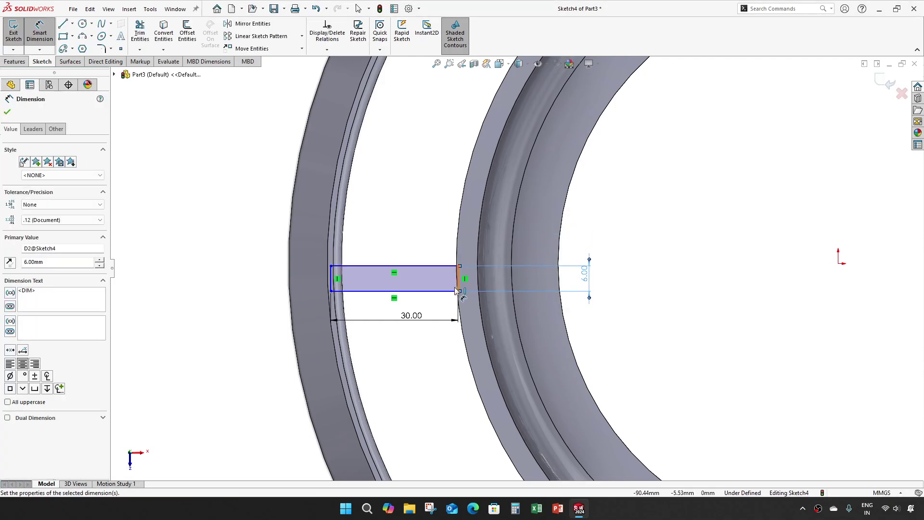
Dimension the rectangle's lower long edge 3 mm from the origin to center the rectangle on it
click(447, 265)
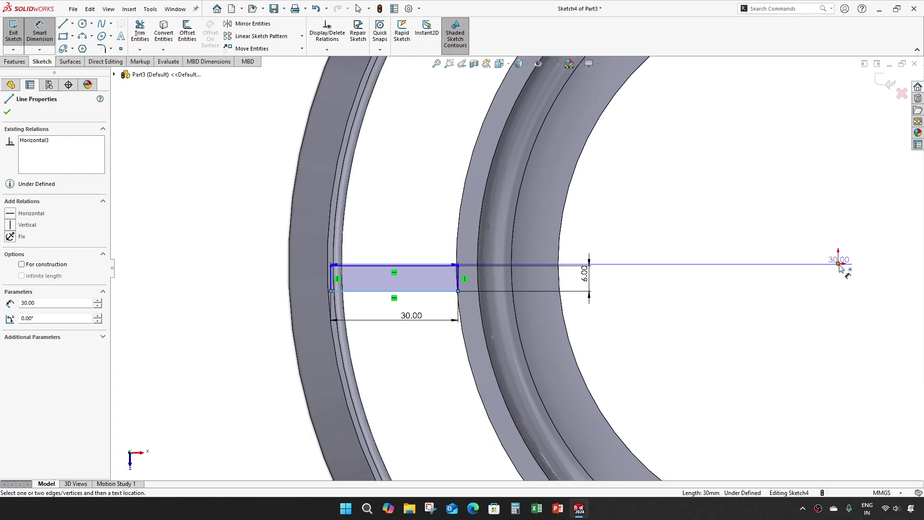
click(839, 264)
click(861, 277)
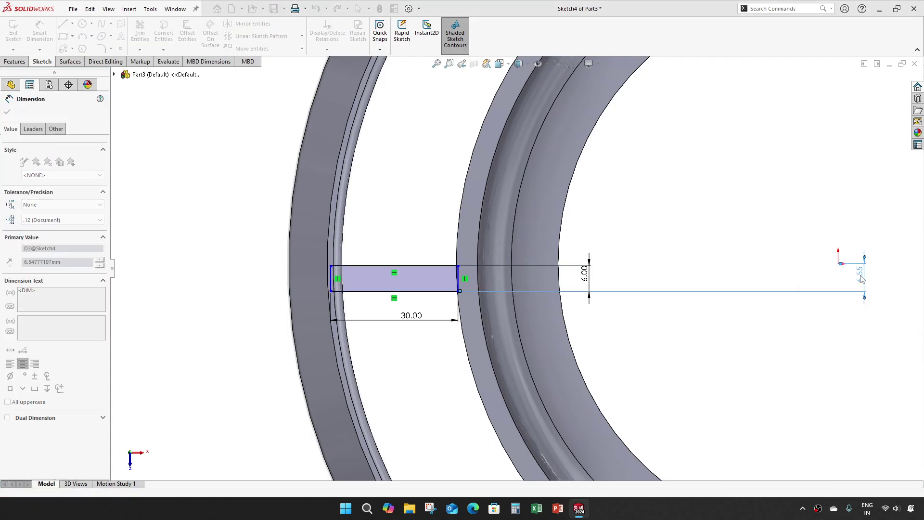
text(3)
key(Return)
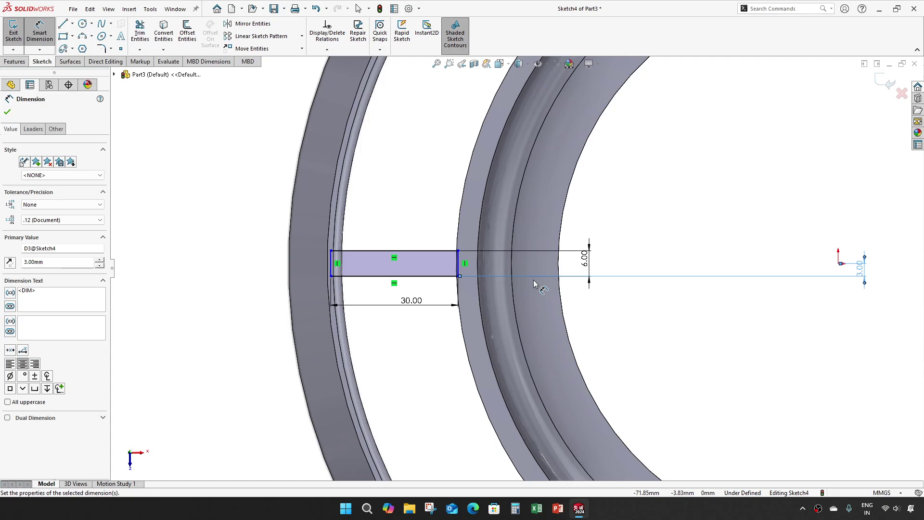
key(Escape)
Convert the inner ring's outer edge into the sketch and make it construction geometry
scroll(445, 267, down, 5)
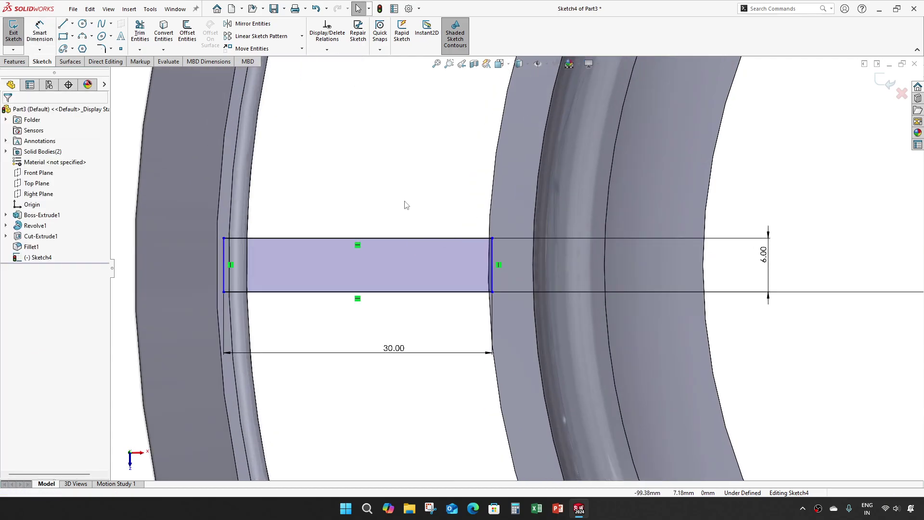
click(164, 32)
click(499, 179)
click(7, 112)
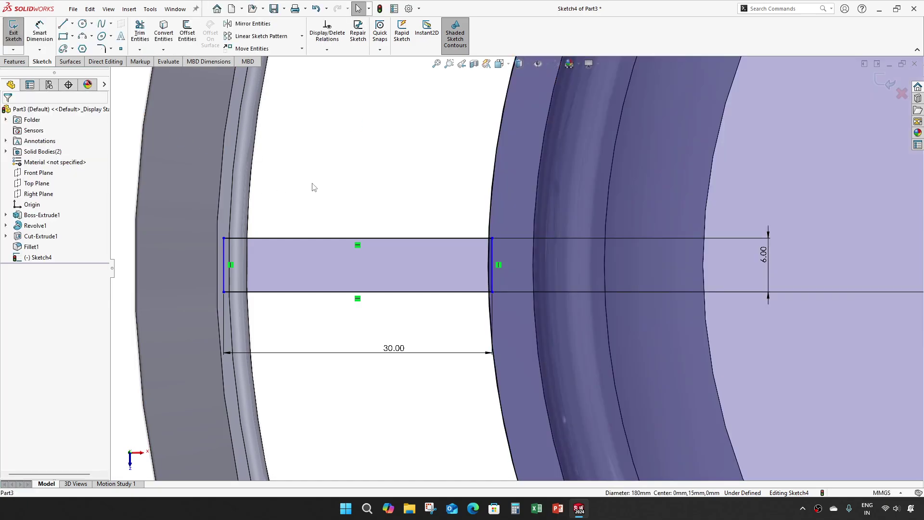
right_click(491, 209)
click(515, 195)
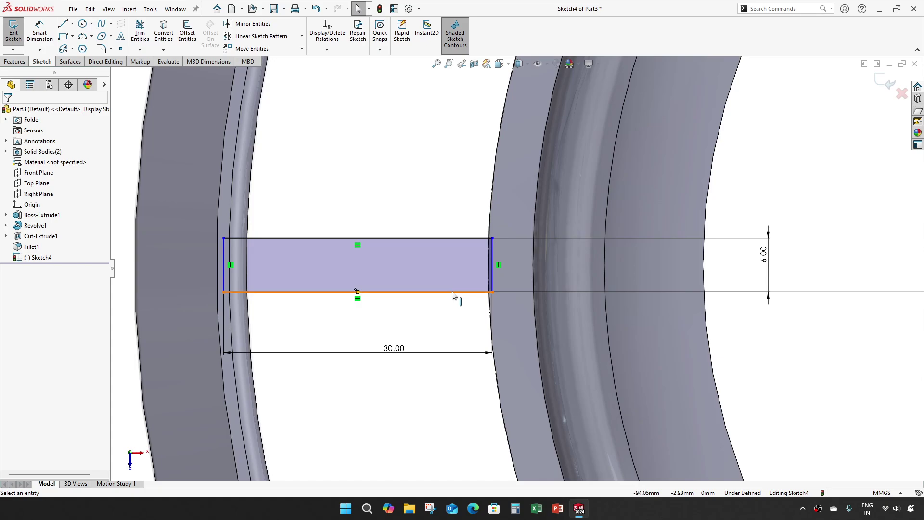
Make the rectangle's upper corner at the inner ring coincident with the construction circle and finish the sketch
scroll(494, 278, down, 5)
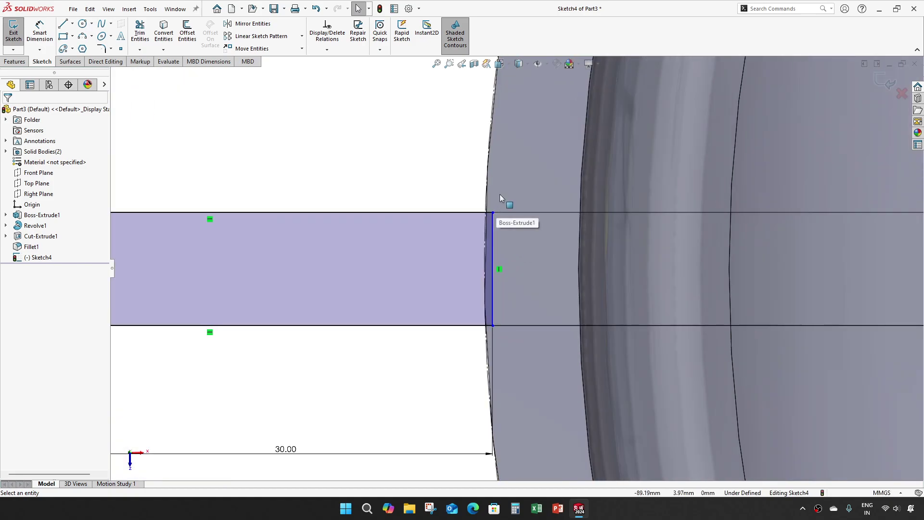
scroll(500, 198, down, 3)
click(491, 239)
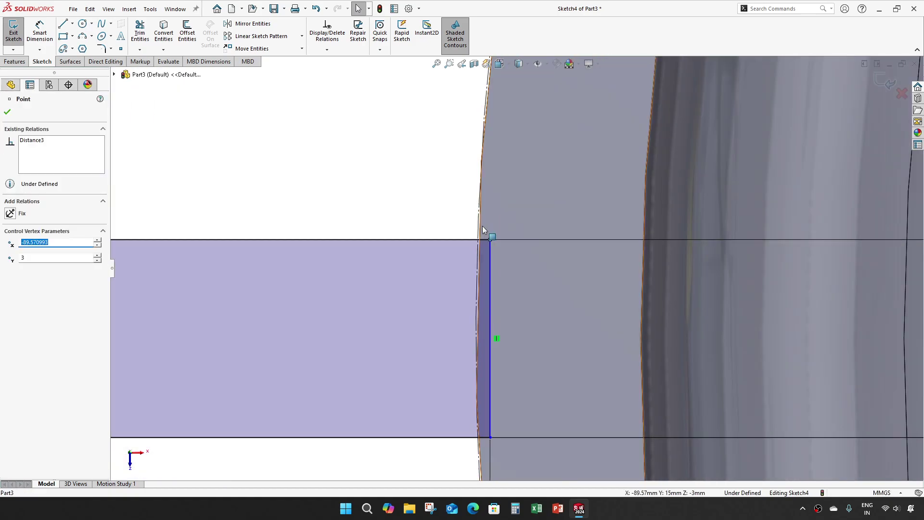
ctrl+click(482, 229)
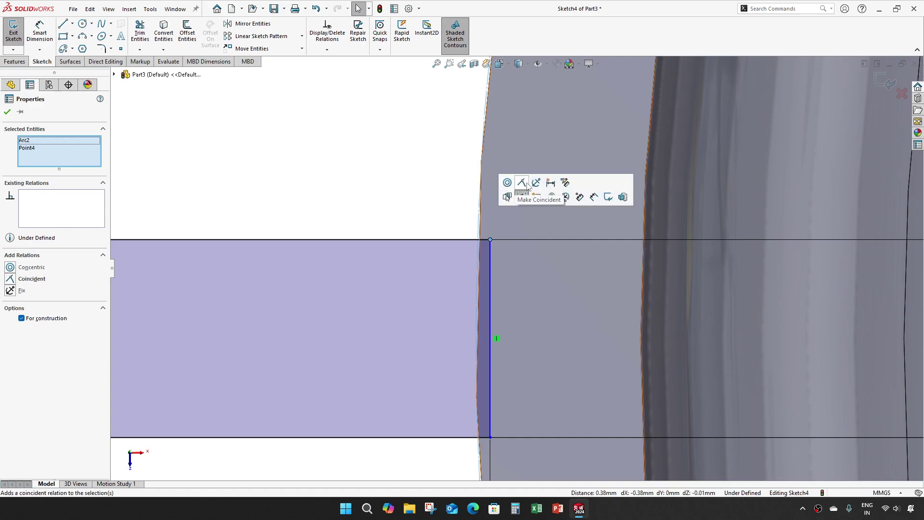
click(525, 183)
click(419, 190)
scroll(487, 281, down, 6)
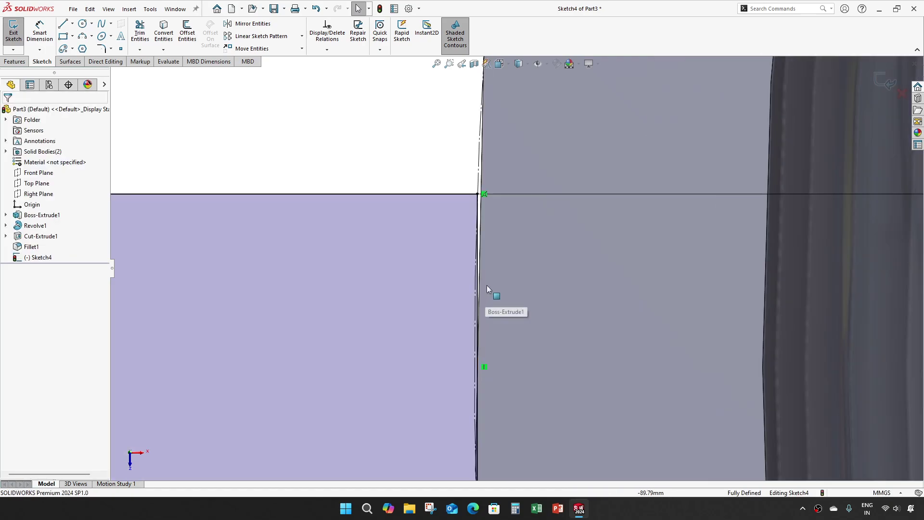
scroll(377, 261, up, 6)
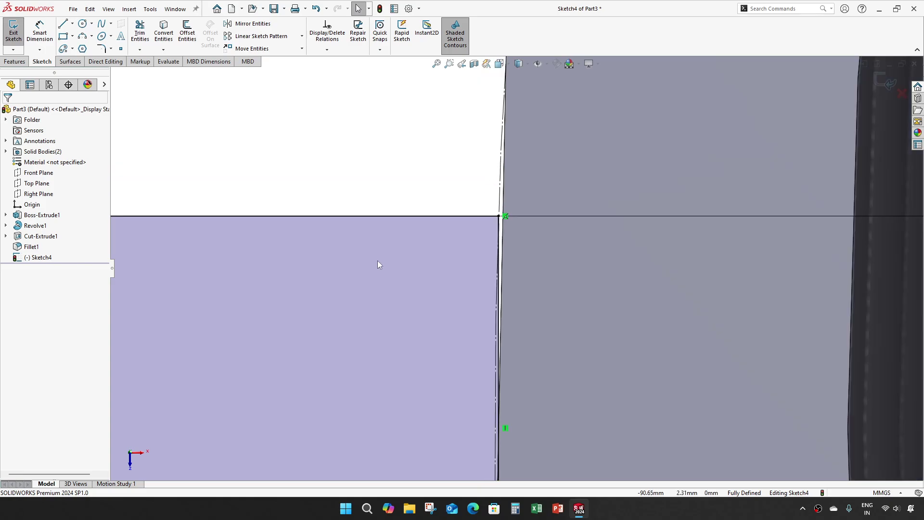
scroll(328, 297, up, 2)
scroll(396, 281, down, 6)
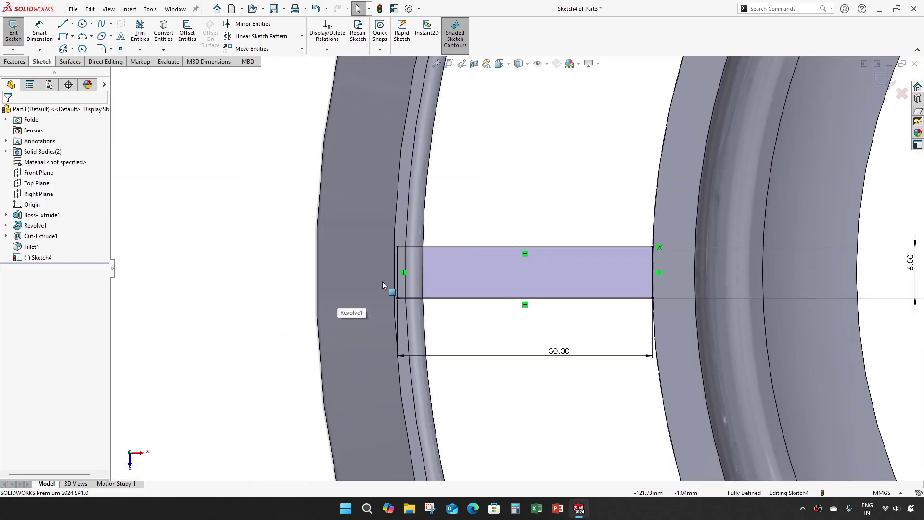
scroll(408, 281, up, 8)
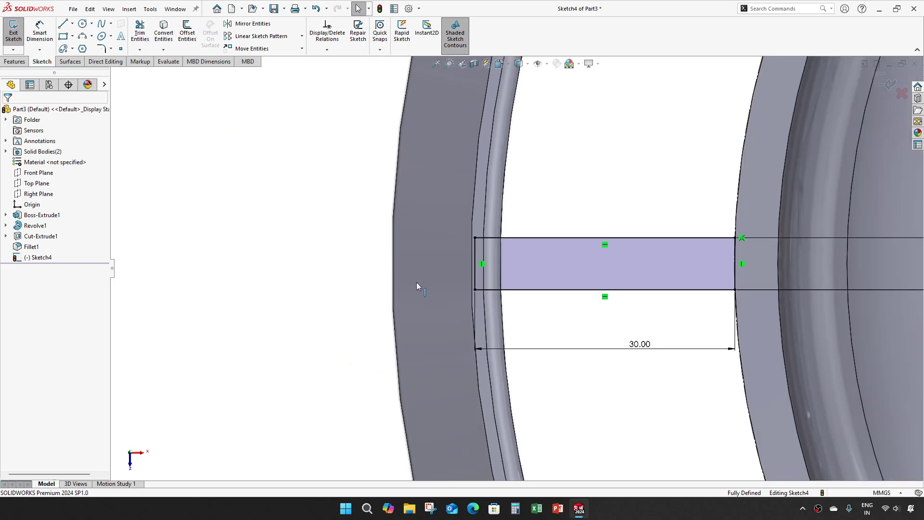
scroll(520, 255, up, 2)
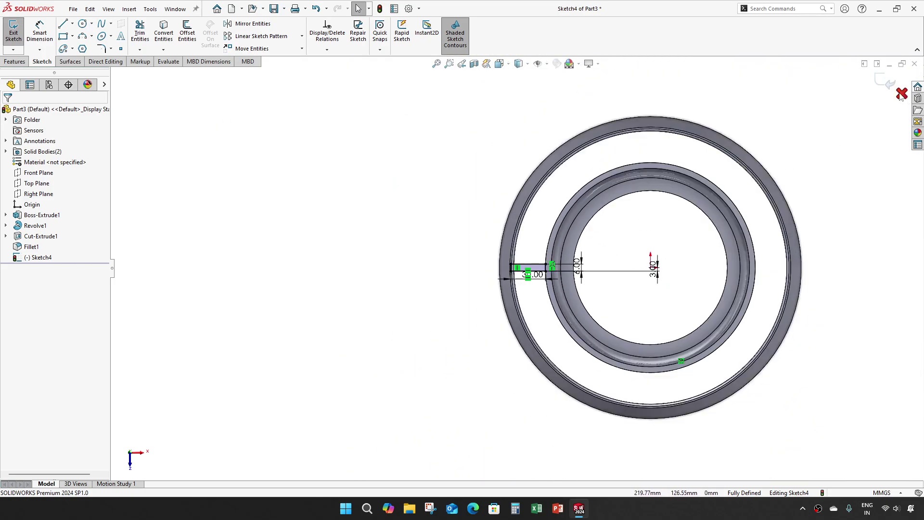
click(883, 81)
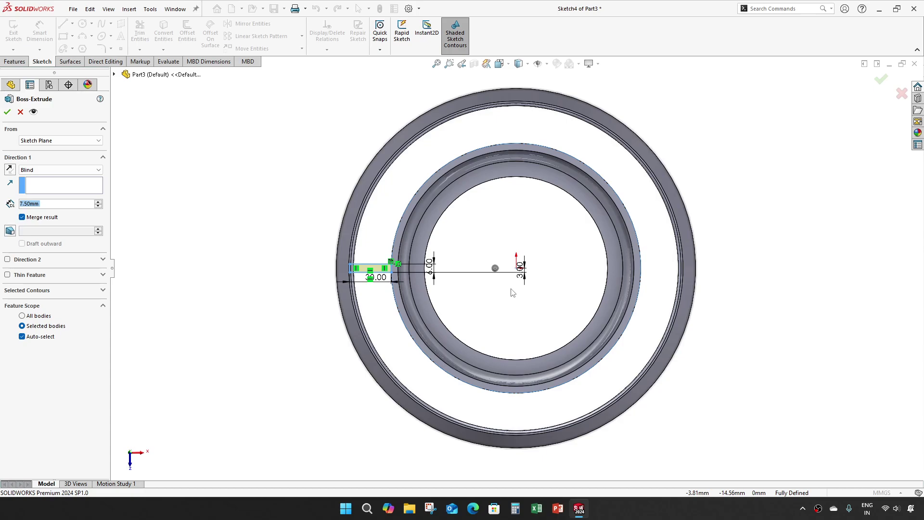
Extrude the rectangle Up To Surface to the inner ring's underside face with merge result on, forming a rib between the rings
middle_drag(484, 304, 435, 285)
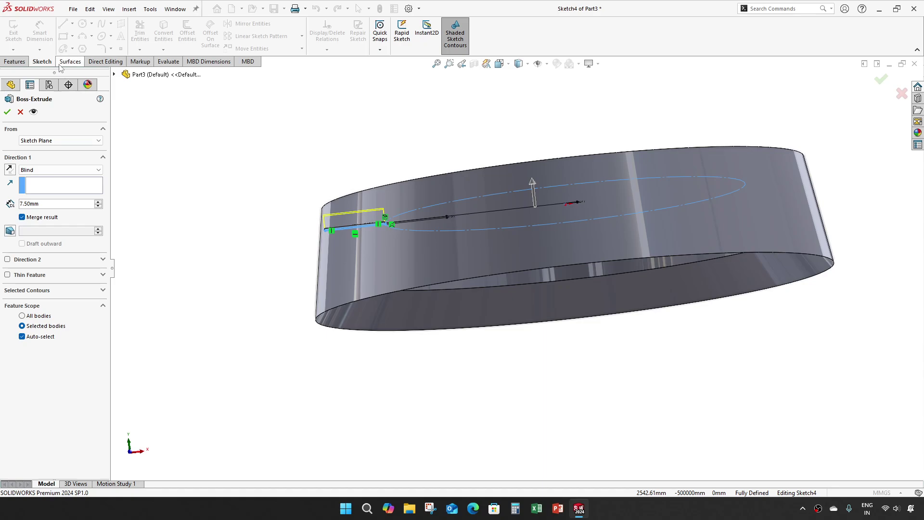
click(60, 169)
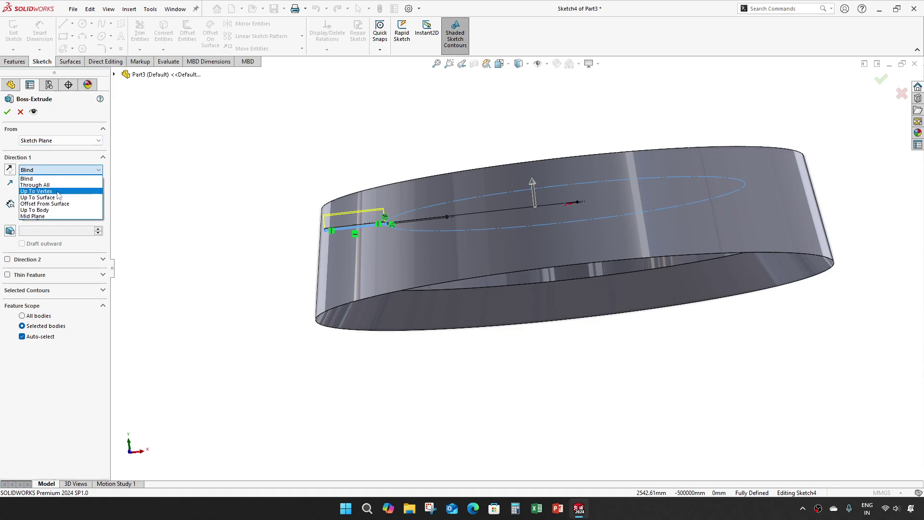
click(37, 199)
middle_drag(272, 197, 359, 330)
click(430, 253)
scroll(339, 235, down, 3)
mouse_move(374, 236)
middle_down()
mouse_move(345, 334)
mouse_move(361, 267)
mouse_move(417, 138)
middle_up()
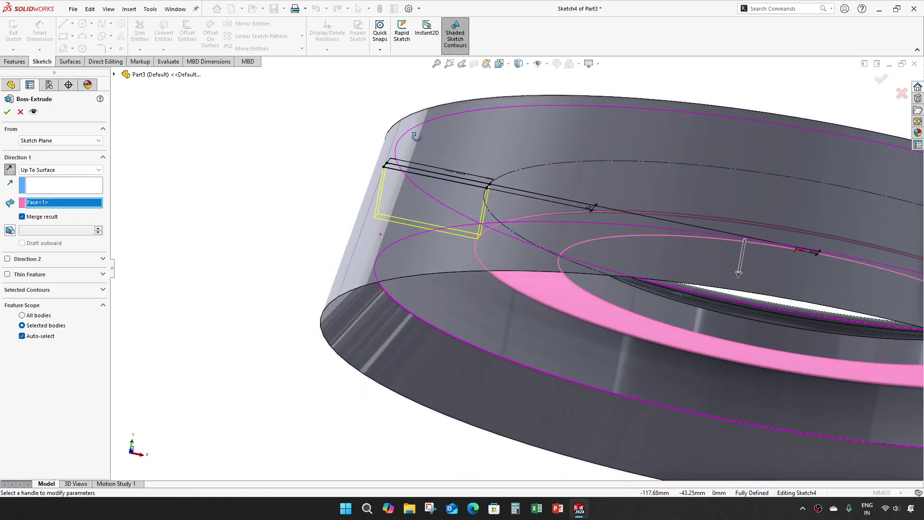
click(7, 112)
click(289, 312)
scroll(345, 359, up, 3)
middle_drag(461, 347, 389, 423)
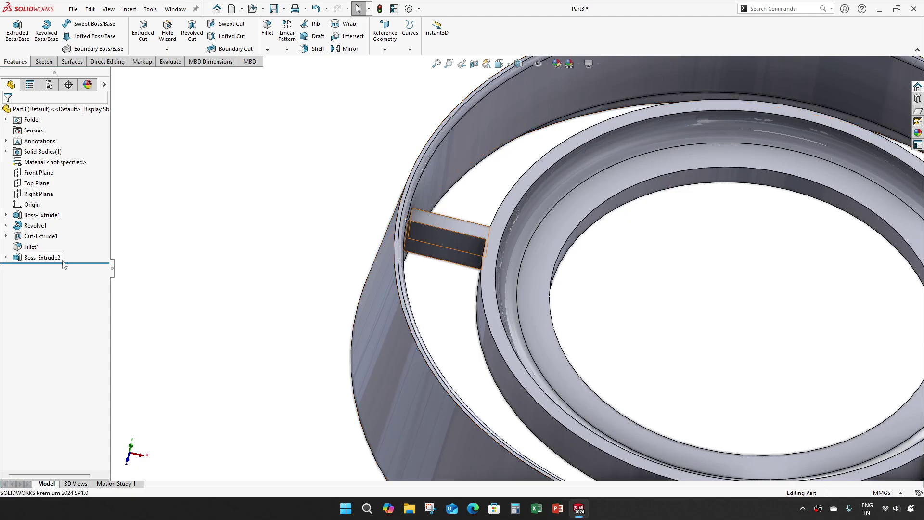
Circular-pattern the rib around the inner ring's outer face with 30 equally spaced instances over 360 degrees
click(85, 259)
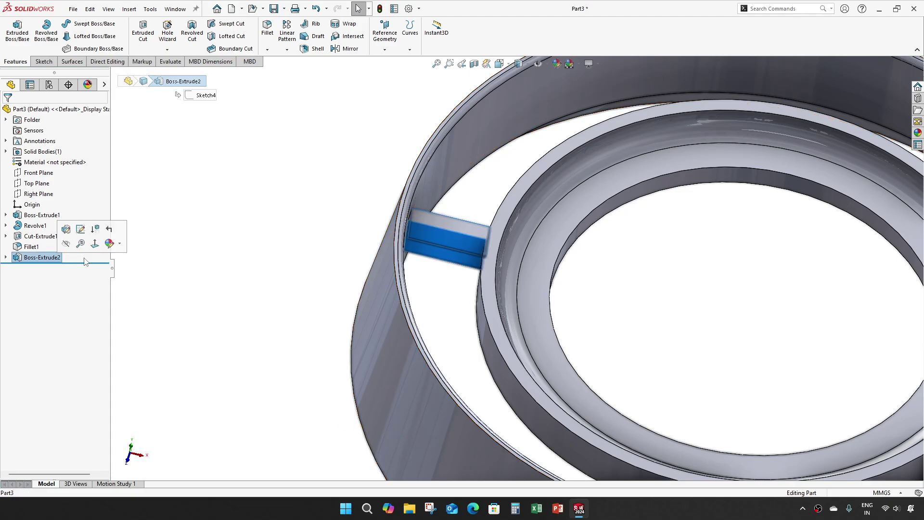
click(287, 50)
click(306, 74)
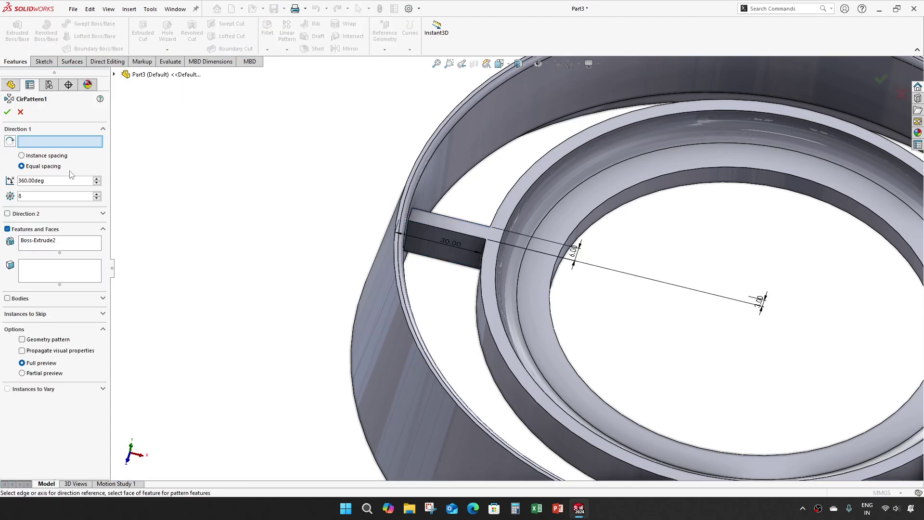
click(497, 363)
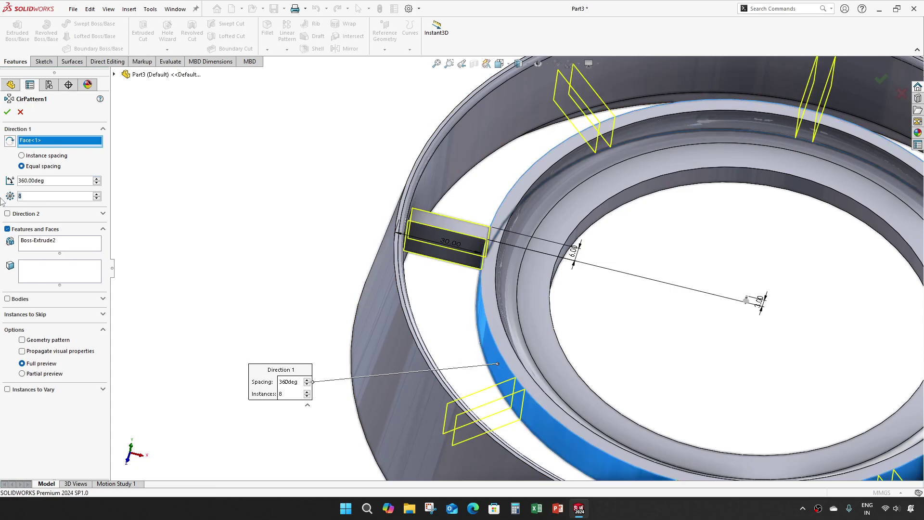
text(30)
click(7, 113)
Set up a constant-size fillet with a 1 mm radius and include the outer ring's inner face
scroll(209, 195, up, 5)
scroll(577, 278, down, 2)
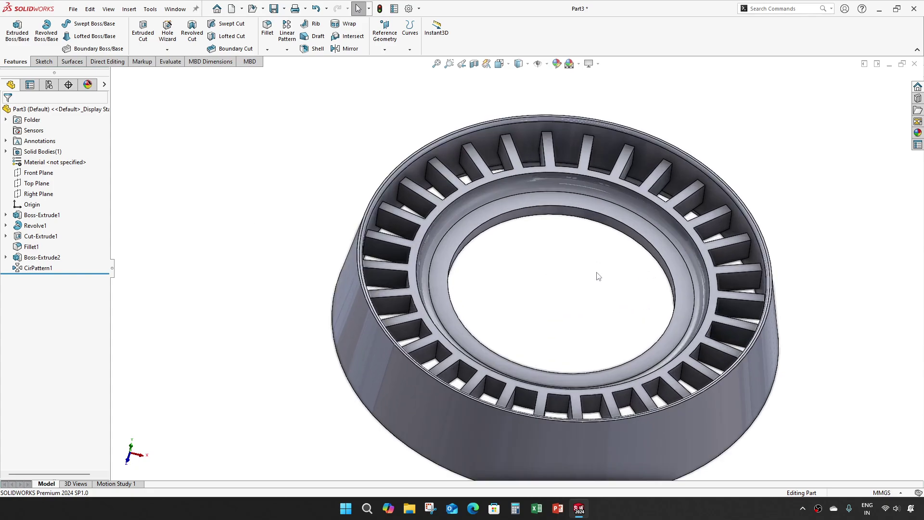
middle_drag(598, 274, 587, 325)
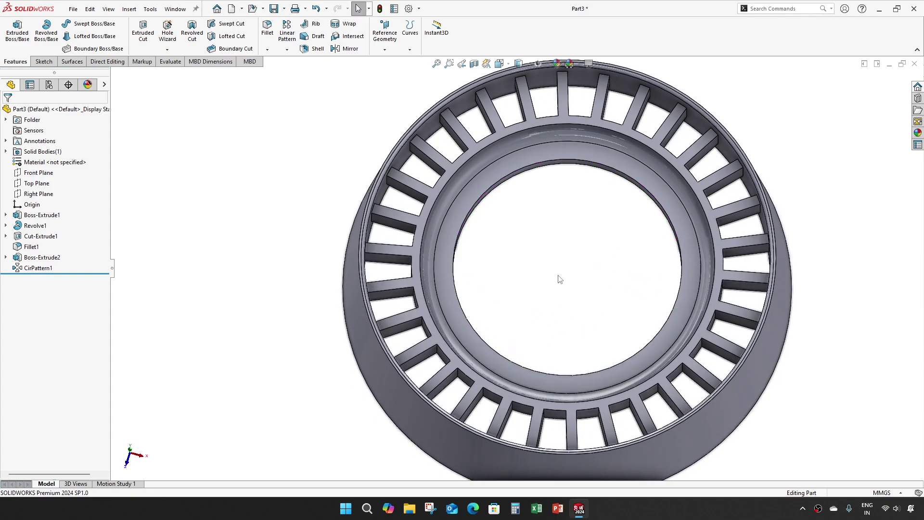
middle_drag(554, 277, 531, 287)
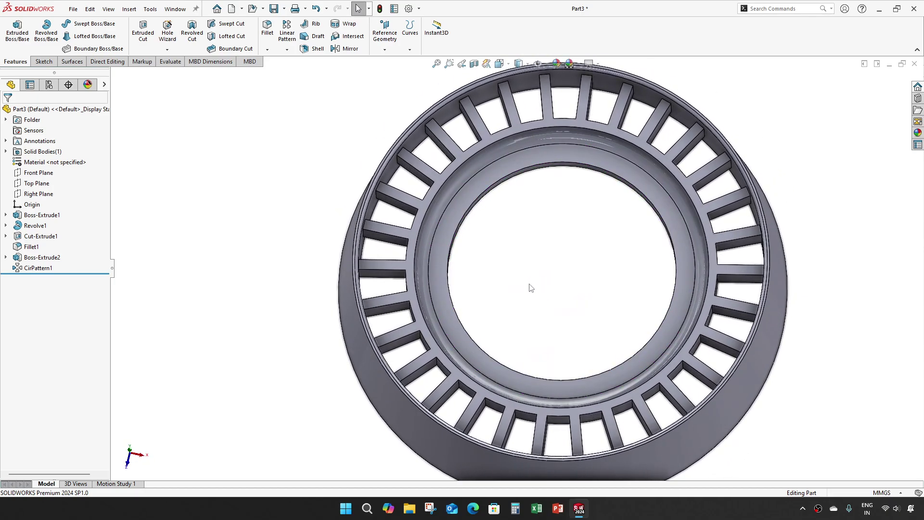
click(267, 28)
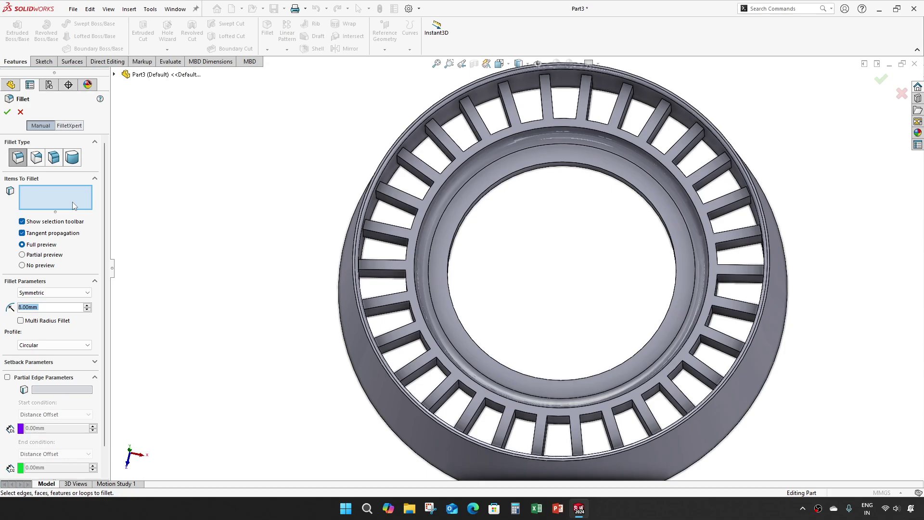
scroll(373, 267, down, 3)
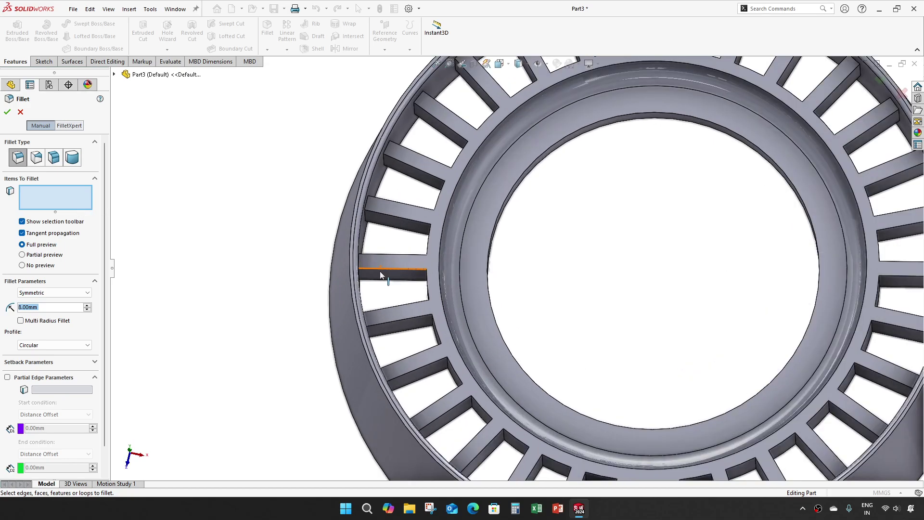
middle_drag(380, 272, 348, 271)
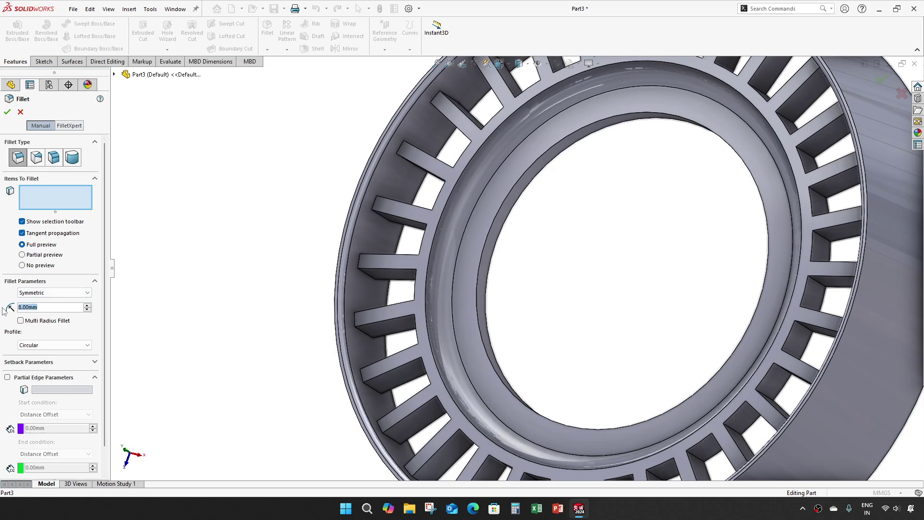
text(1)
key(Return)
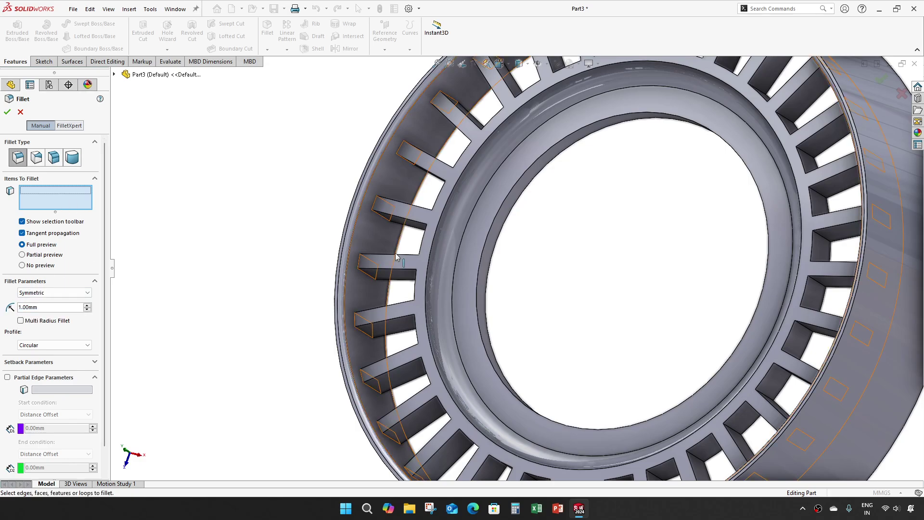
click(371, 232)
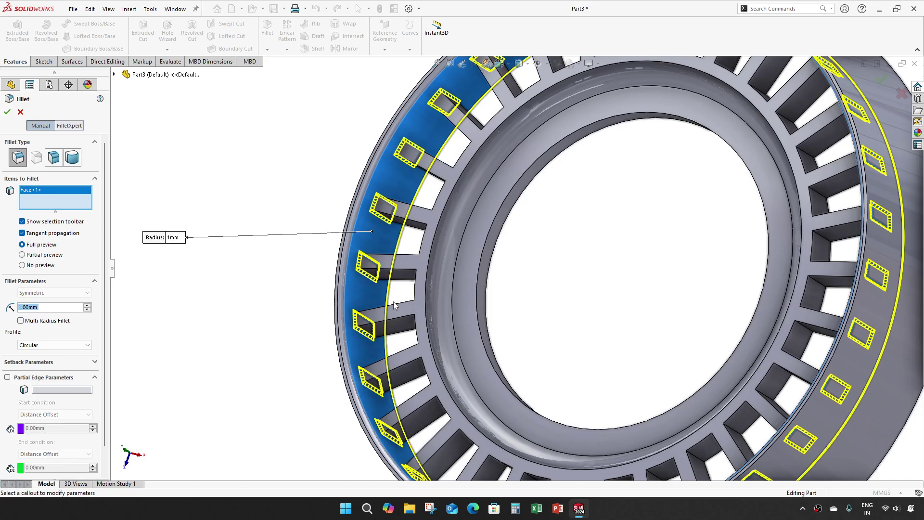
Add the inner ring's bore face, the upper face shared with the ribs, and its underside face to the fillet, and apply it
middle_drag(394, 301, 446, 293)
click(474, 272)
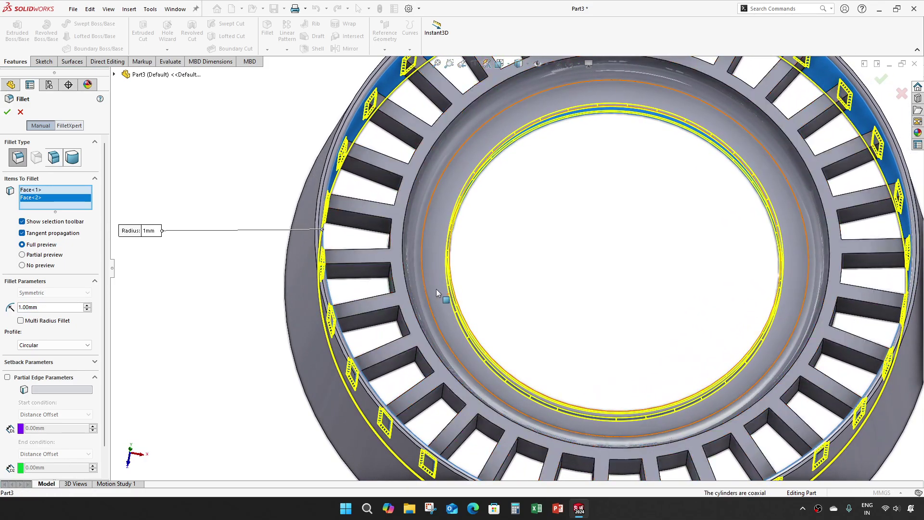
click(392, 260)
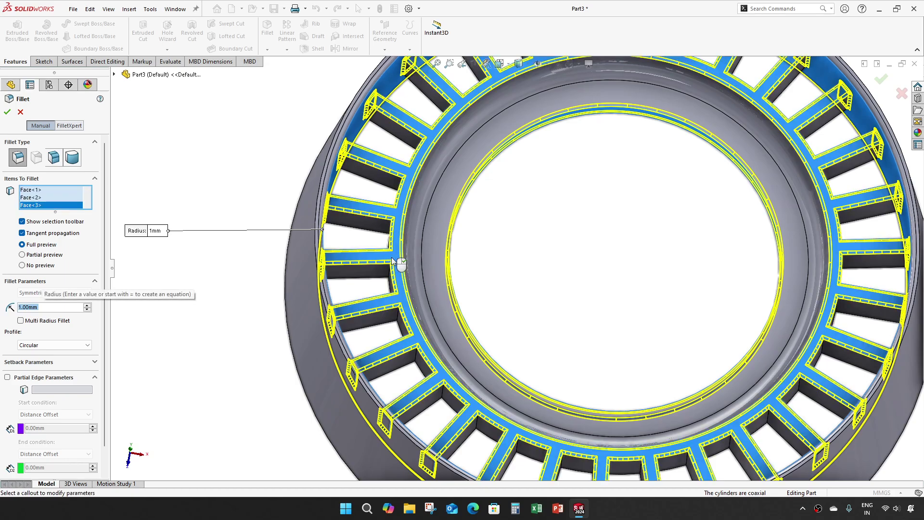
middle_drag(478, 270, 463, 303)
click(462, 301)
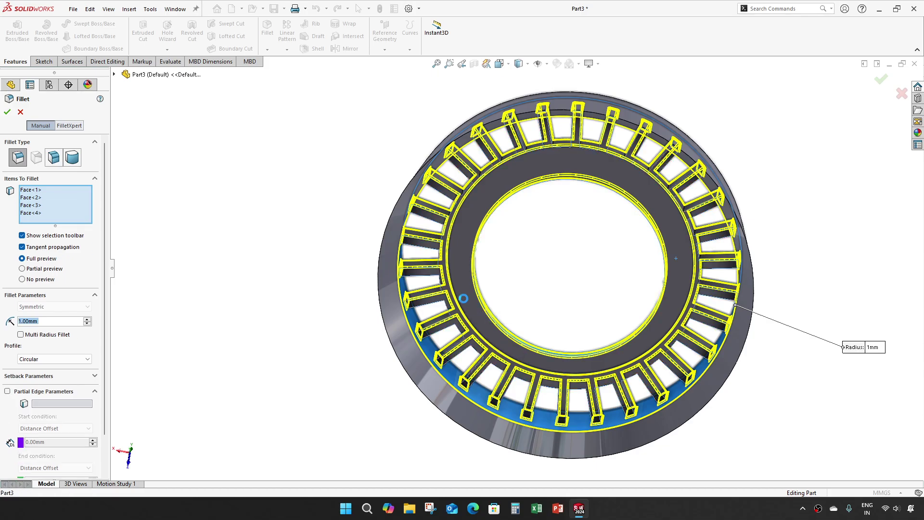
middle_drag(439, 343, 255, 389)
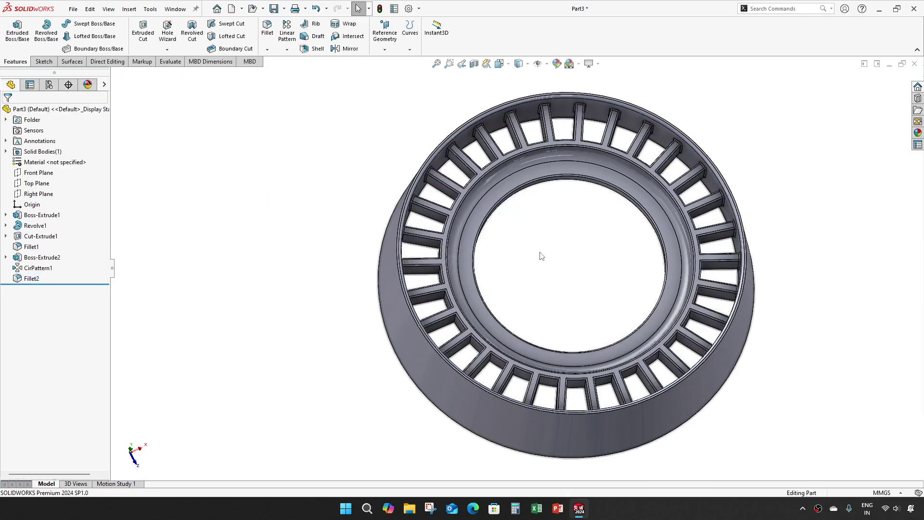
Examine the filleted ribs and both rings from several angles
scroll(529, 264, up, 5)
scroll(397, 279, up, 2)
middle_drag(381, 284, 410, 277)
scroll(394, 313, up, 3)
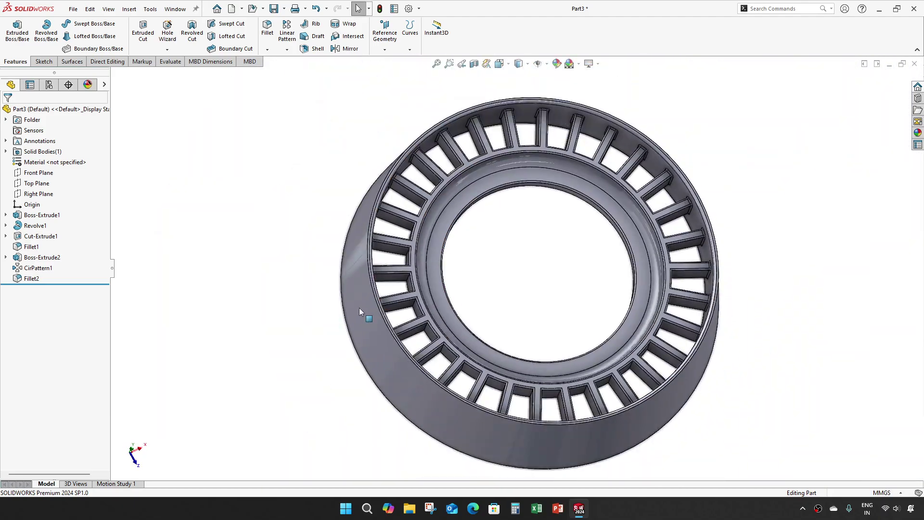
scroll(574, 300, down, 3)
middle_drag(550, 299, 519, 324)
scroll(456, 283, down, 5)
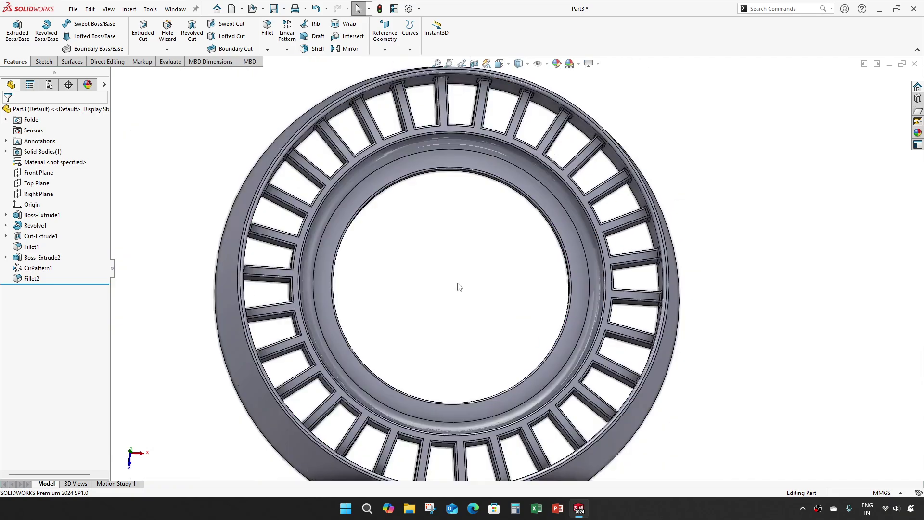
scroll(449, 255, up, 6)
middle_drag(456, 264, 460, 272)
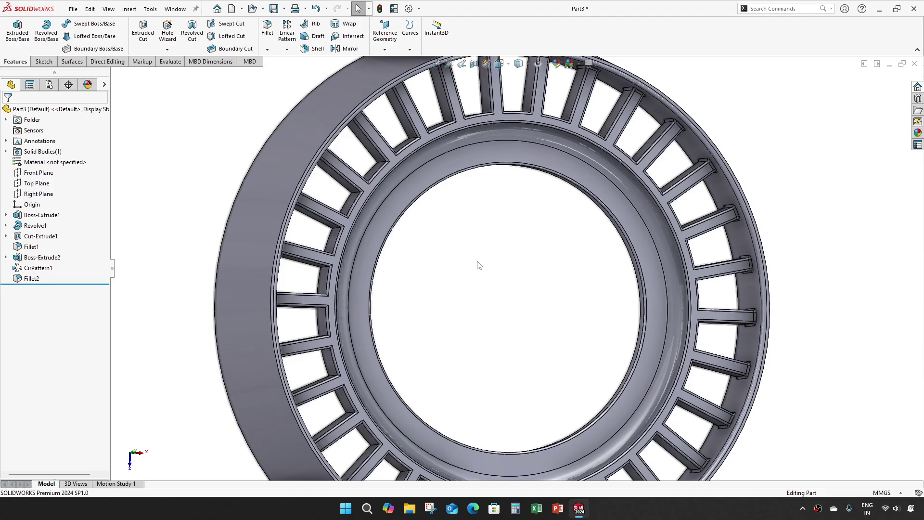
scroll(478, 265, down, 5)
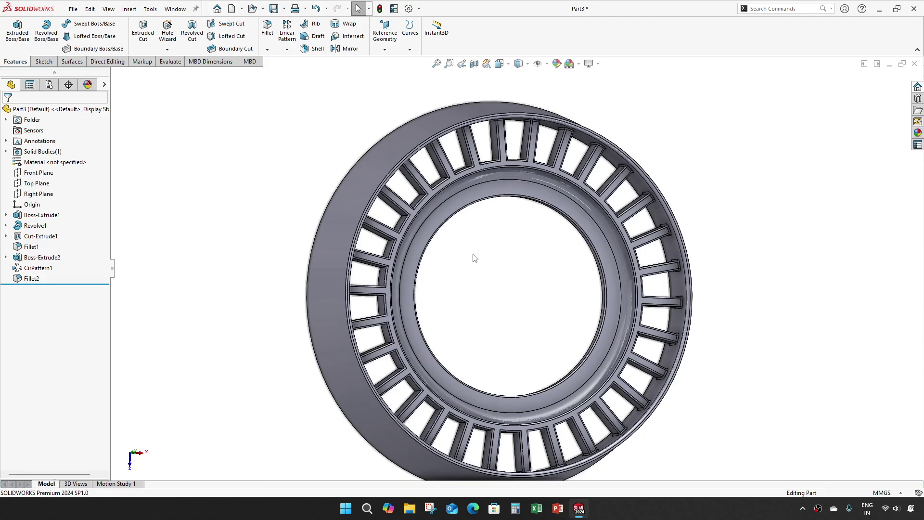
middle_drag(475, 258, 449, 140)
scroll(426, 241, up, 4)
middle_drag(425, 241, 432, 218)
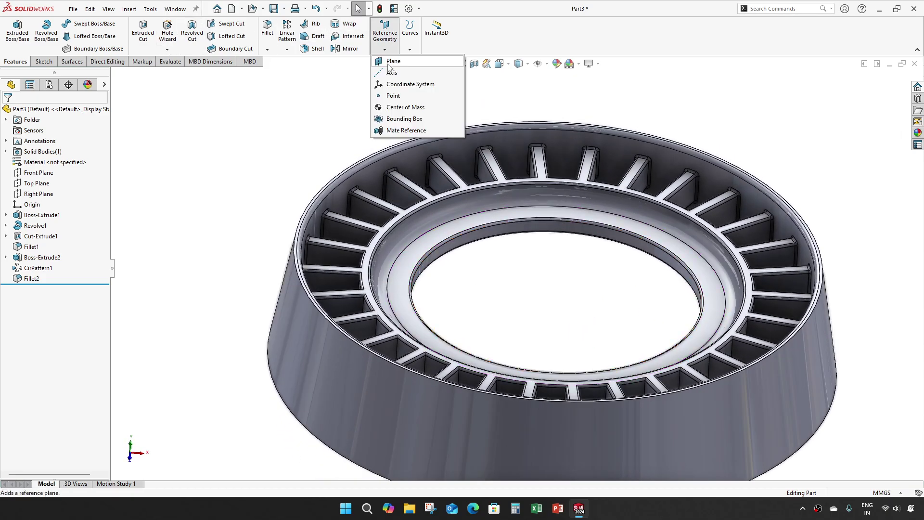
Create a reference plane offset 40 mm below the upper face of the ribs and inner ring, with the offset flipped
click(393, 62)
scroll(427, 253, down, 3)
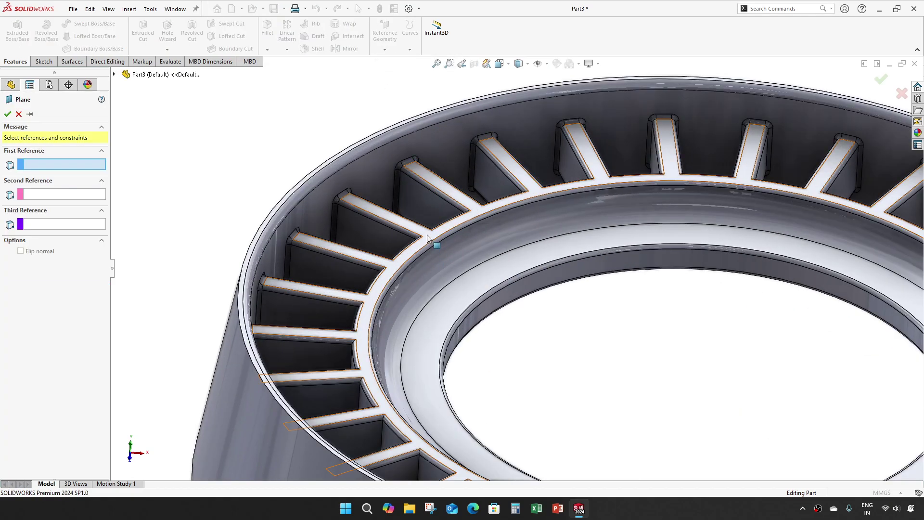
click(427, 238)
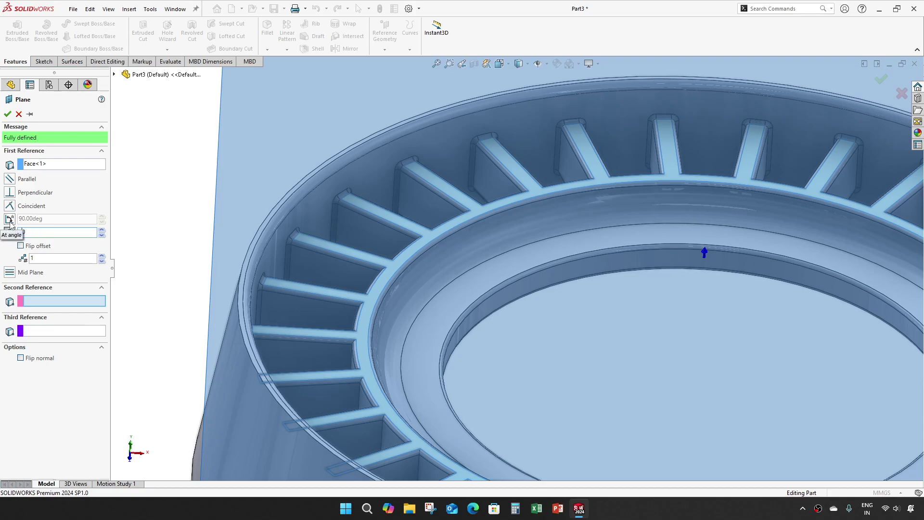
text(20)
key(Return)
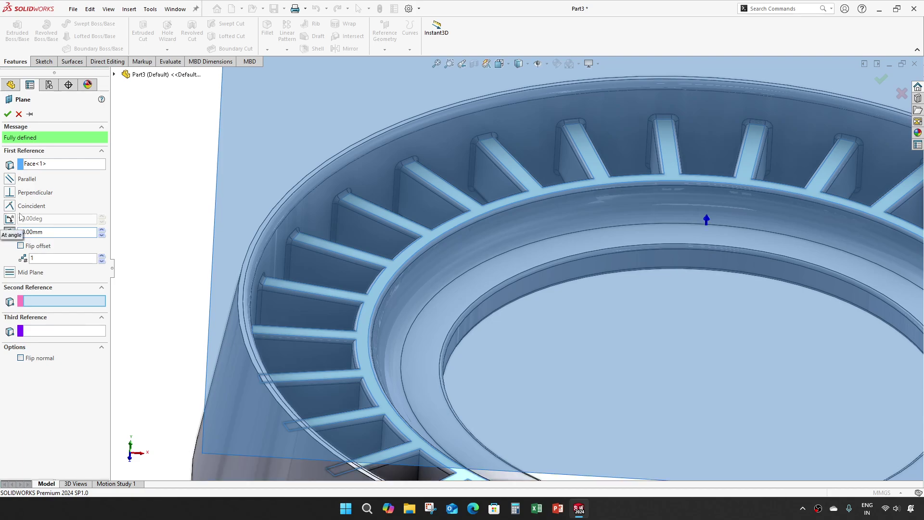
click(20, 245)
scroll(343, 217, up, 5)
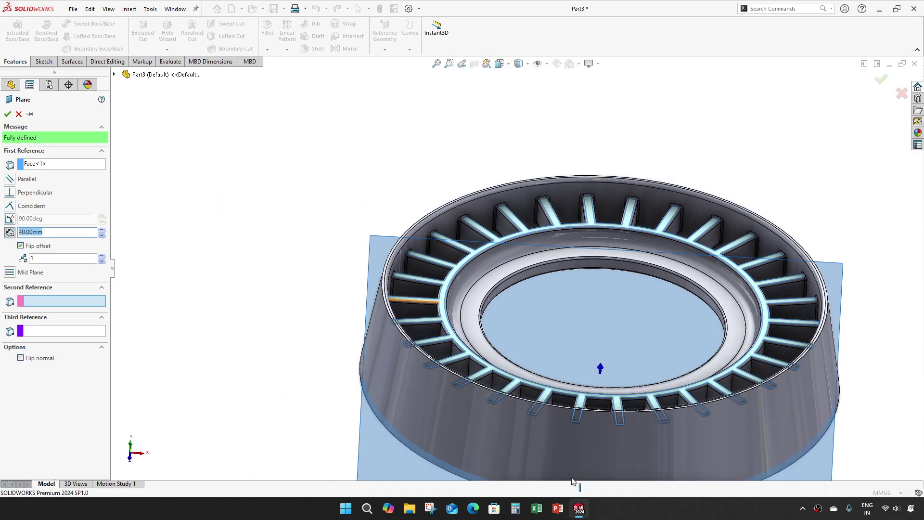
click(7, 114)
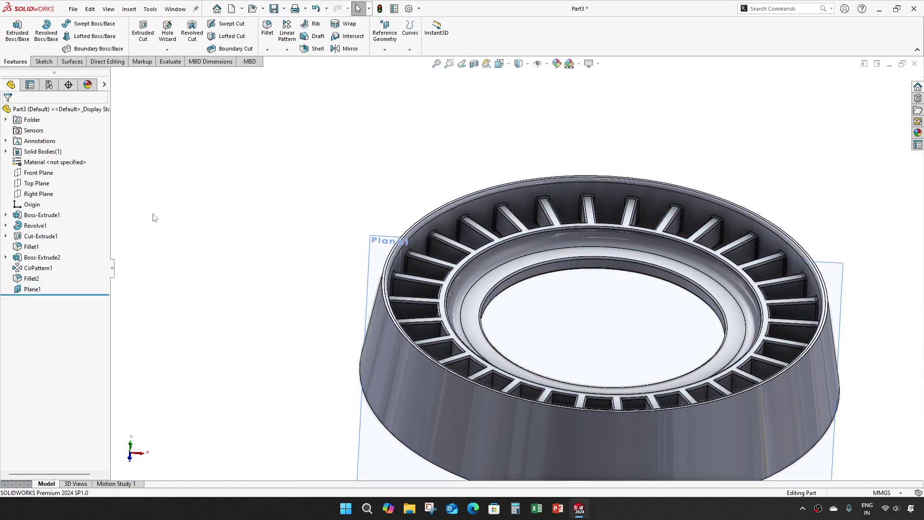
Start an extrusion sketch on the new offset plane and draw a circle about 65 mm in diameter centered on the origin
scroll(355, 264, up, 4)
scroll(629, 304, down, 3)
middle_drag(541, 312, 537, 355)
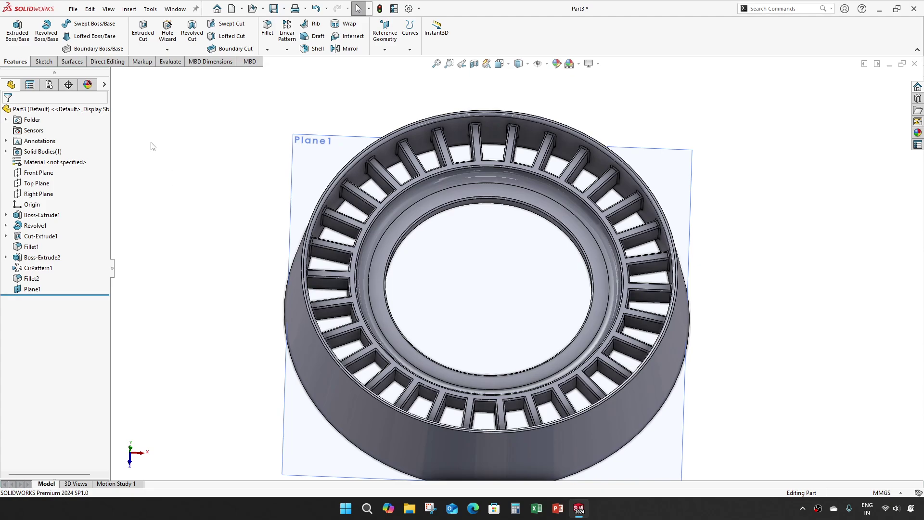
click(17, 30)
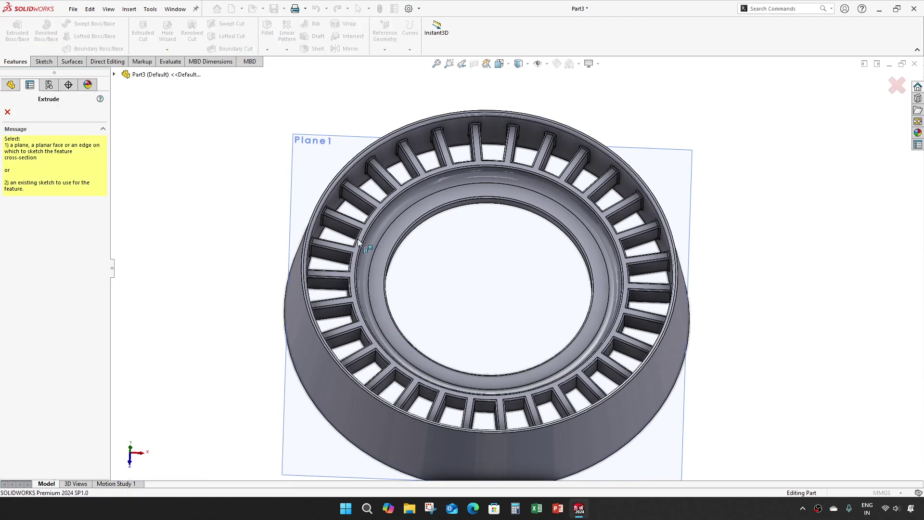
click(464, 145)
click(83, 23)
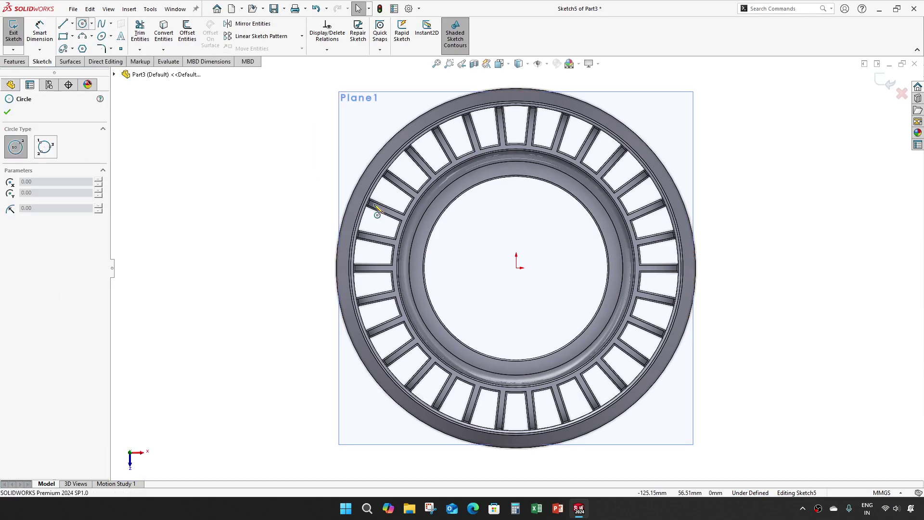
click(516, 268)
click(534, 227)
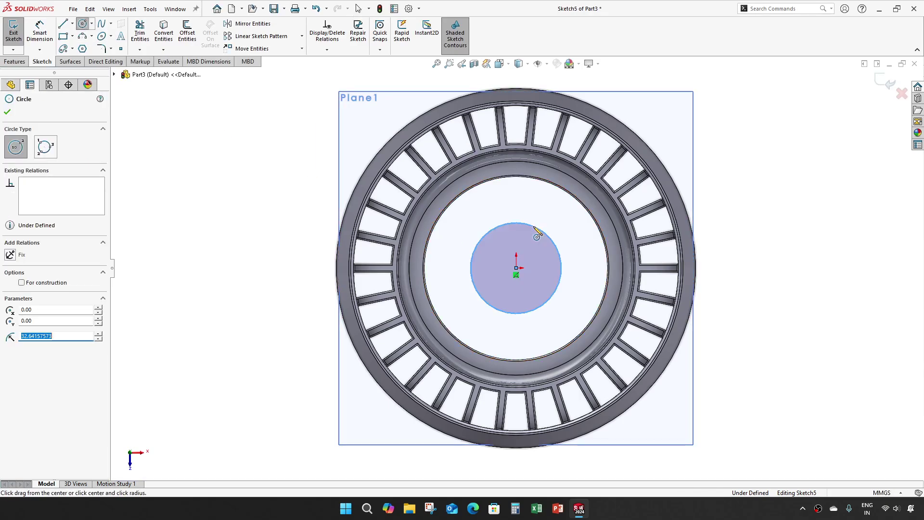
key(Escape)
Set the circle's diameter to 80 mm and finish the sketch
key(d)
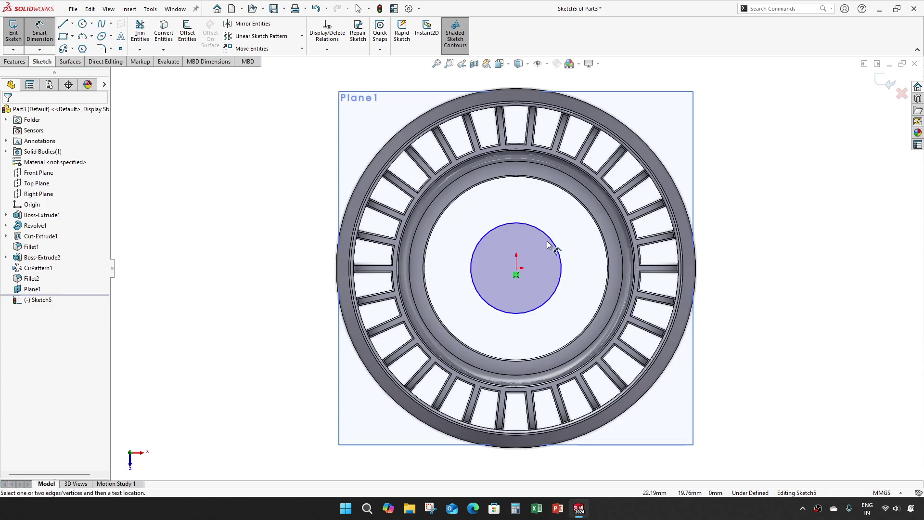
click(547, 245)
click(577, 257)
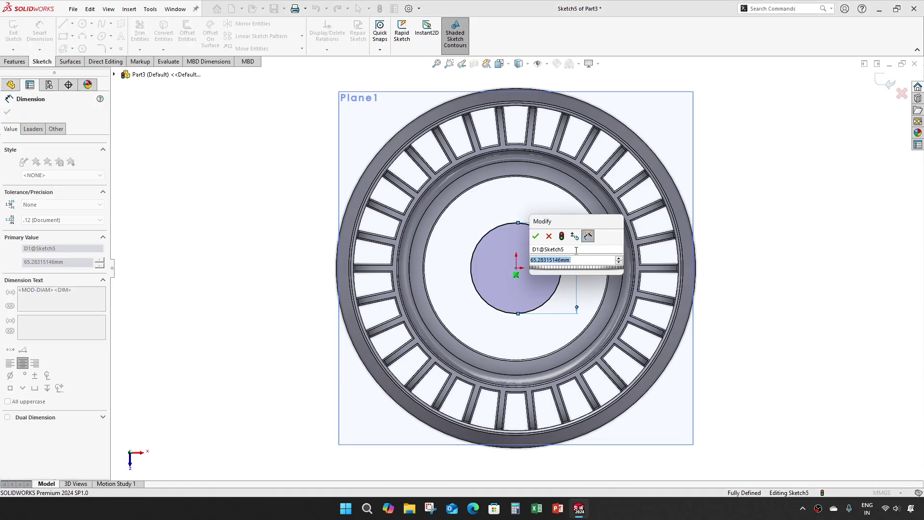
text(80)
key(Return)
key(Escape)
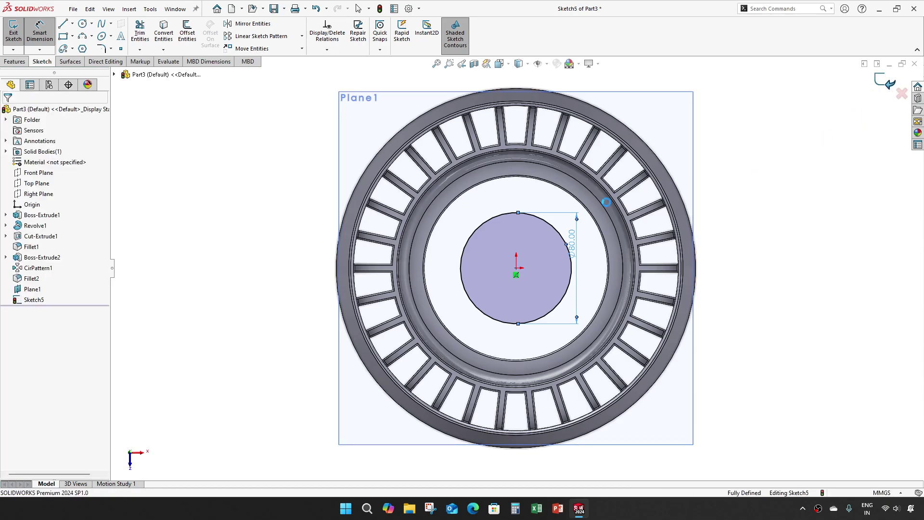
Extrude the 80 mm circle as a blind boss 30 mm deep to form the central hub
middle_drag(497, 253, 481, 190)
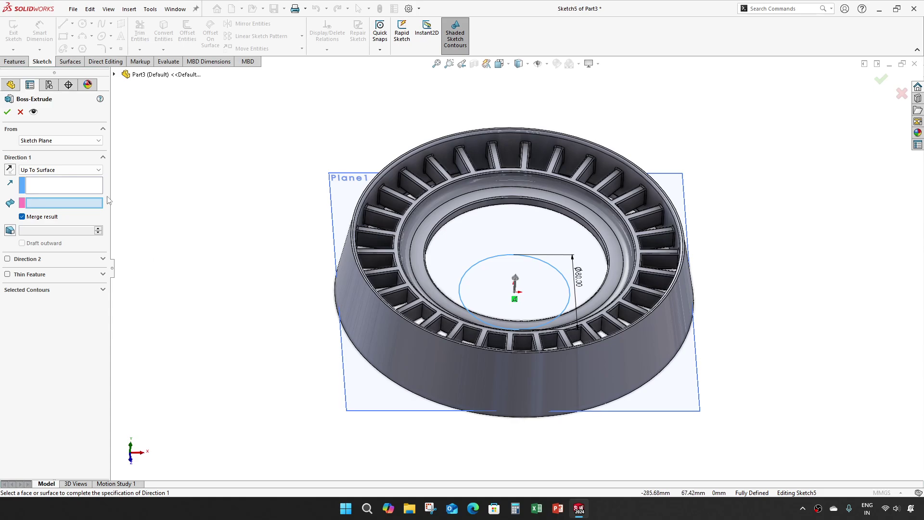
click(61, 170)
click(30, 177)
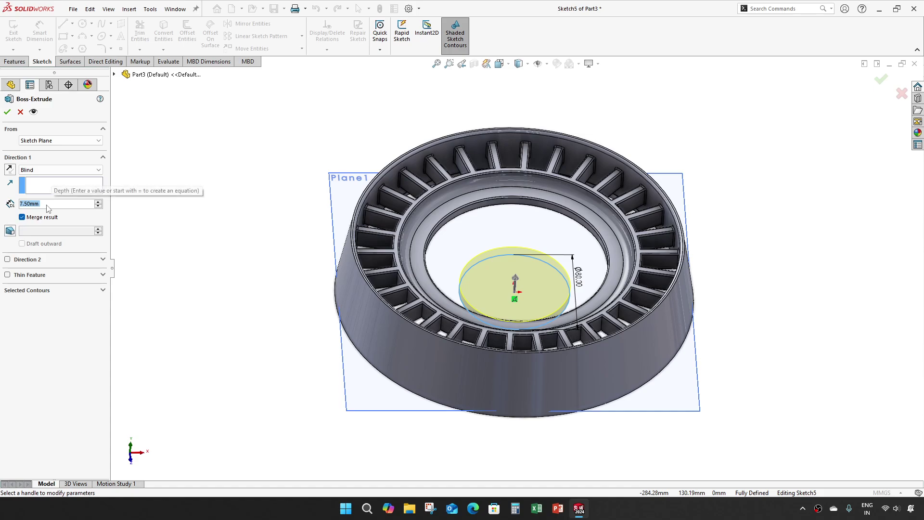
text(30)
key(Return)
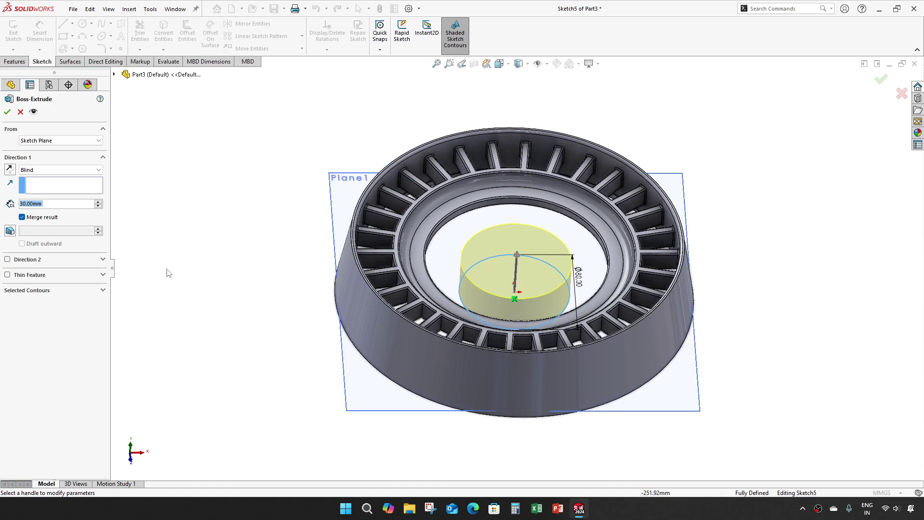
middle_drag(219, 296, 223, 255)
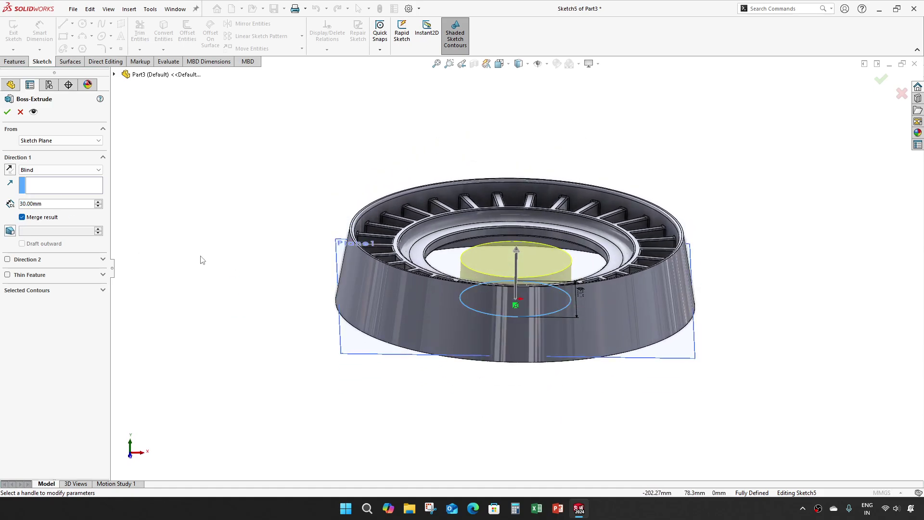
click(8, 112)
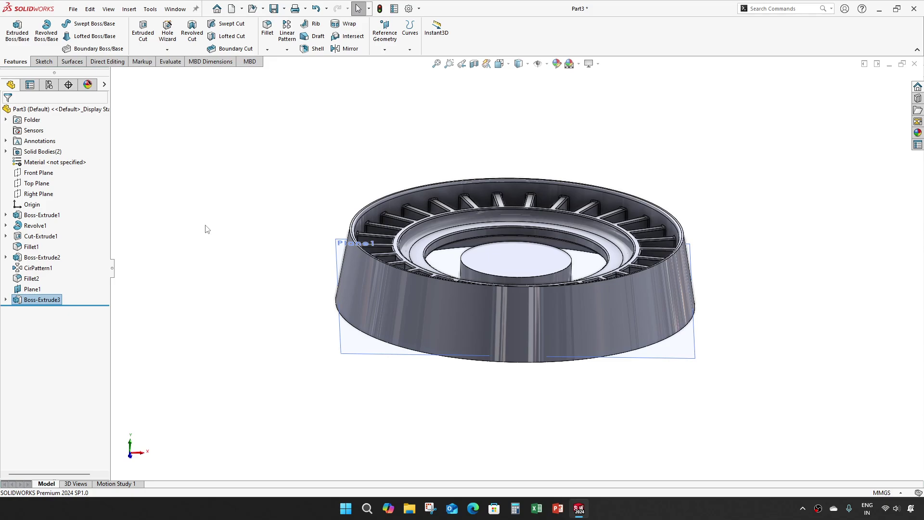
Start an extruded-cut sketch on the hub's lower end face and draw a circle centered on the origin, smaller than the hub
click(255, 260)
middle_drag(295, 305, 292, 228)
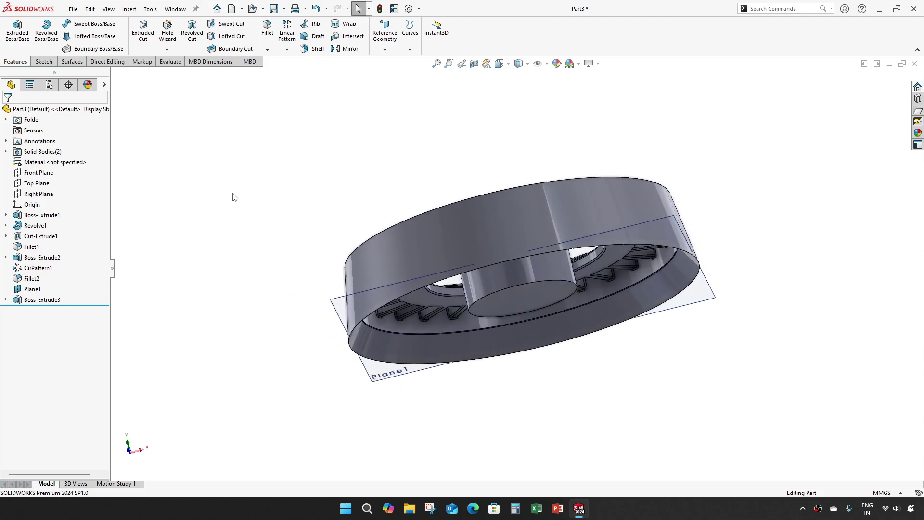
click(143, 29)
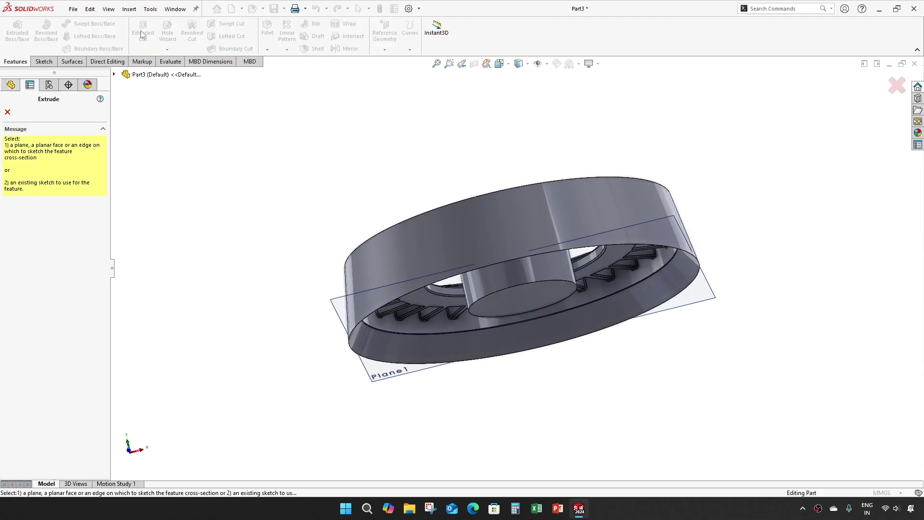
click(513, 309)
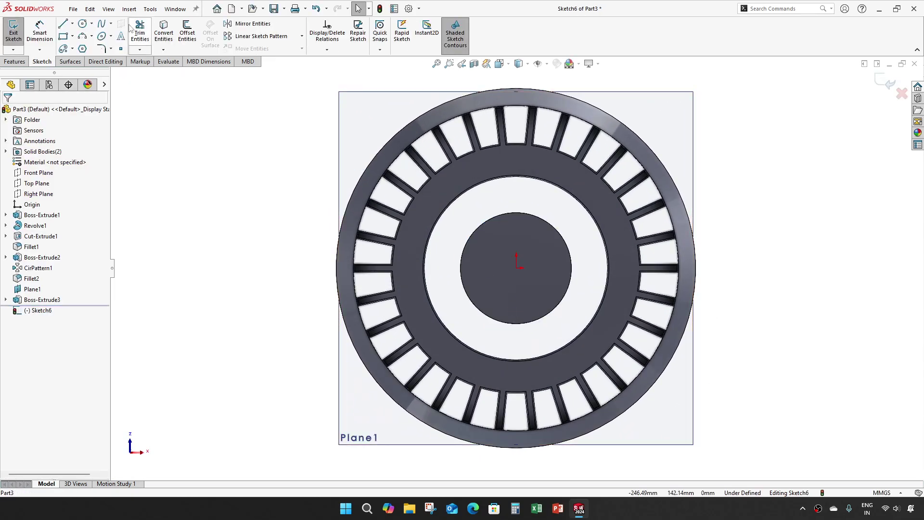
click(83, 25)
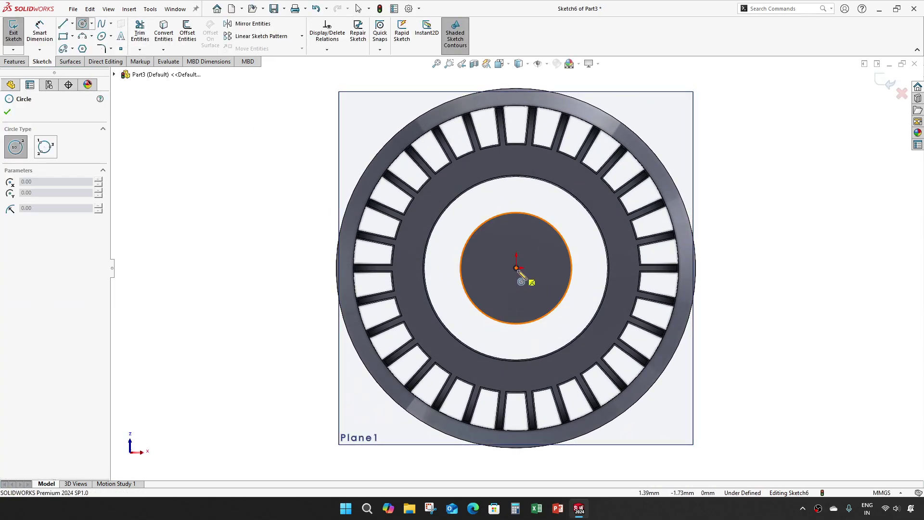
click(516, 267)
click(543, 243)
key(Escape)
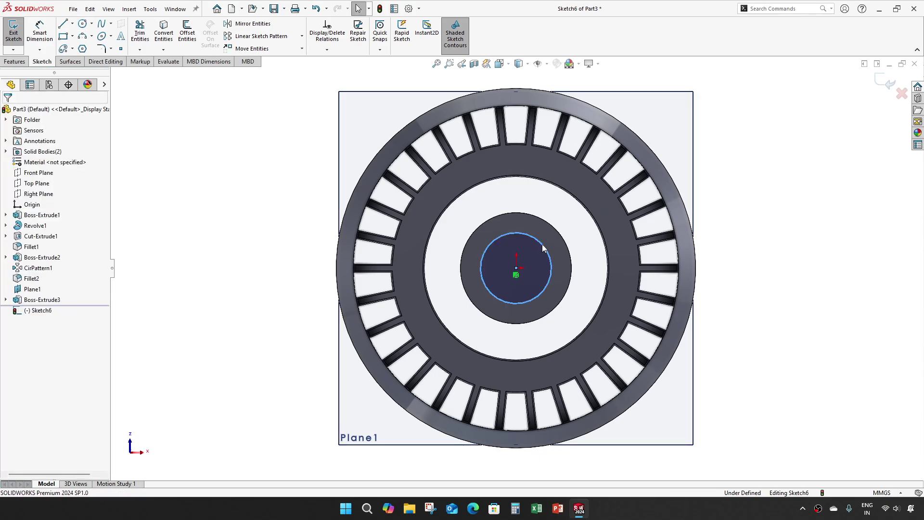
Dimension the circle on the hub's end face to a 72 mm diameter and finish the sketch
key(d)
click(549, 267)
click(586, 266)
text(72)
key(Return)
click(884, 82)
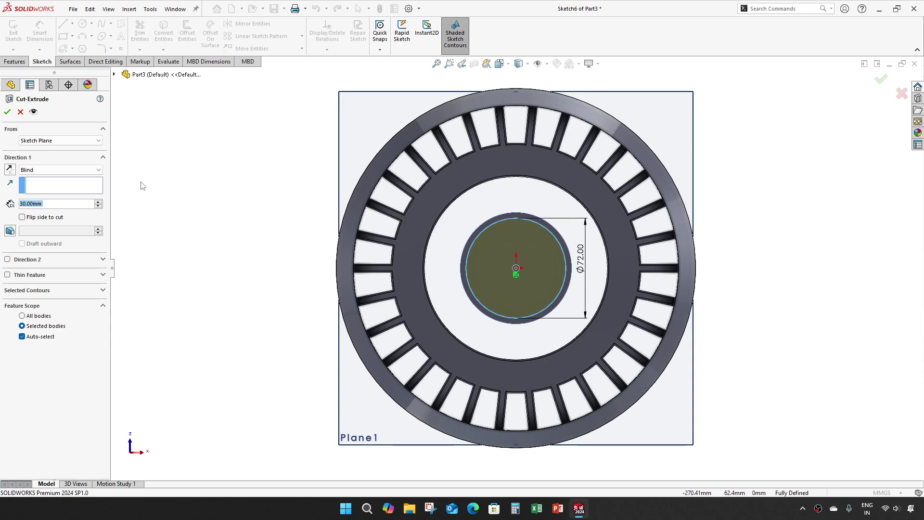
Cut the 72 mm circle 5.18 mm deep into the hub as a blind recess
text(5.18)
key(Return)
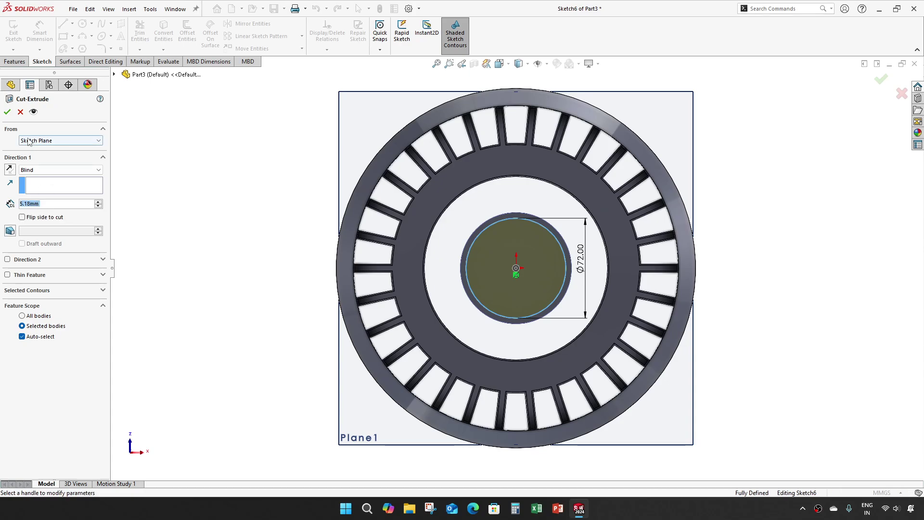
click(7, 111)
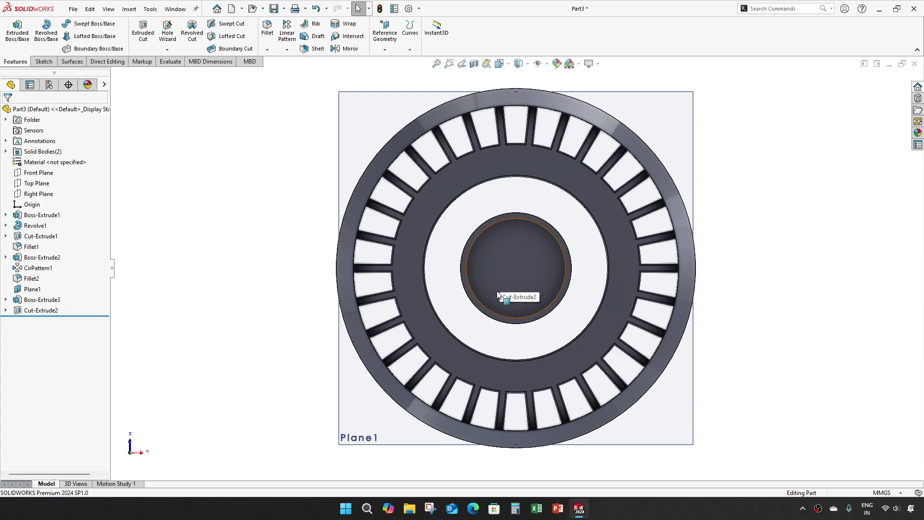
Start another extruded-cut sketch on the floor of the 72 mm recess and draw a smaller circle centered on the origin
click(144, 38)
click(495, 256)
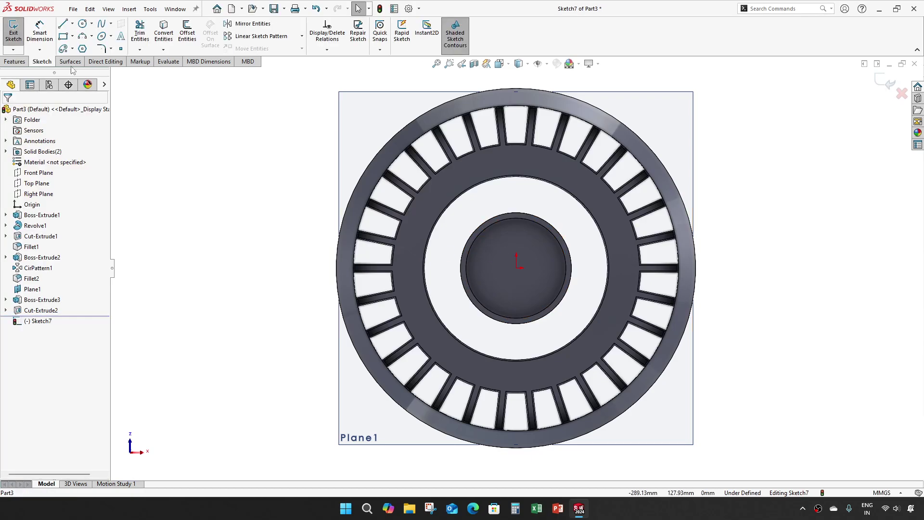
click(83, 23)
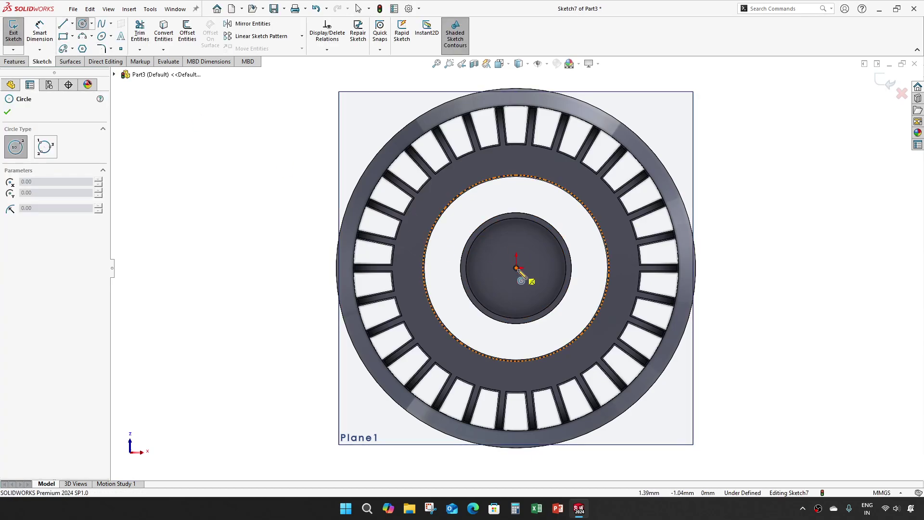
click(516, 268)
click(543, 246)
key(Escape)
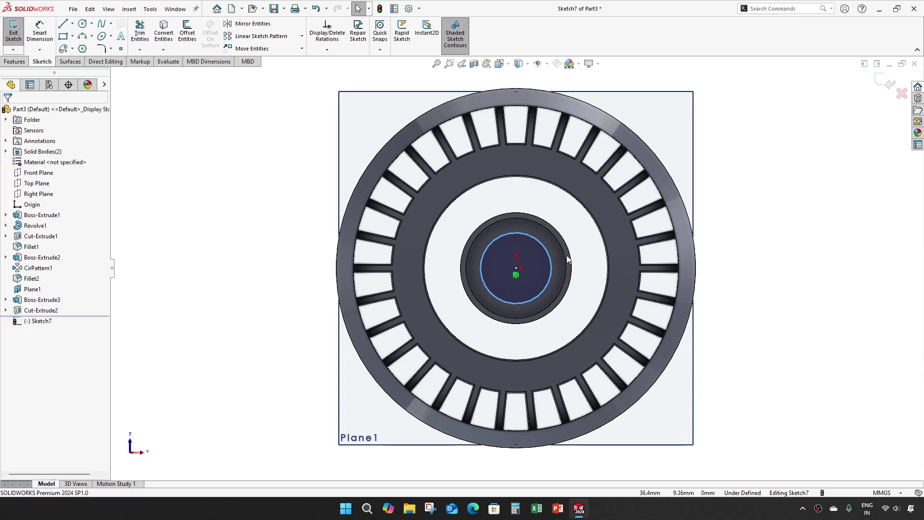
Set the diameter of the circle on the recess floor to 56 mm and finish the sketch
key(d)
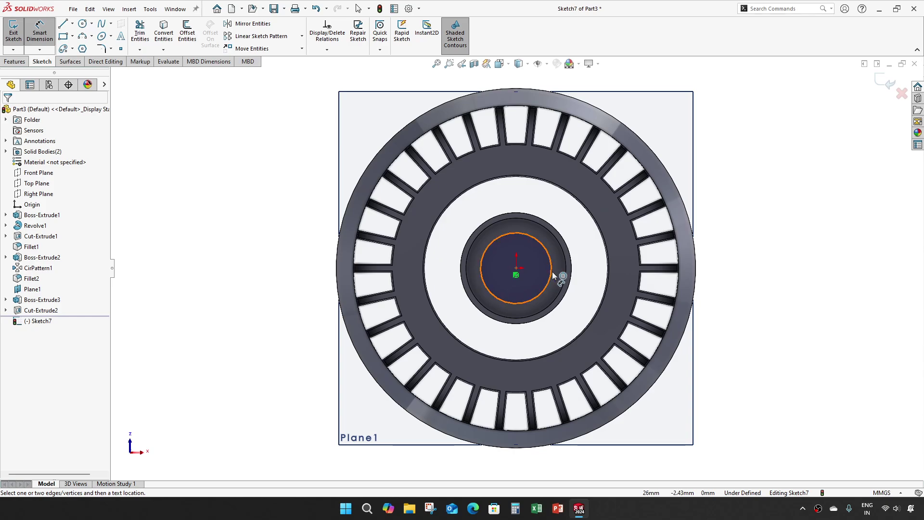
click(552, 271)
click(595, 275)
text(56)
key(Return)
click(886, 85)
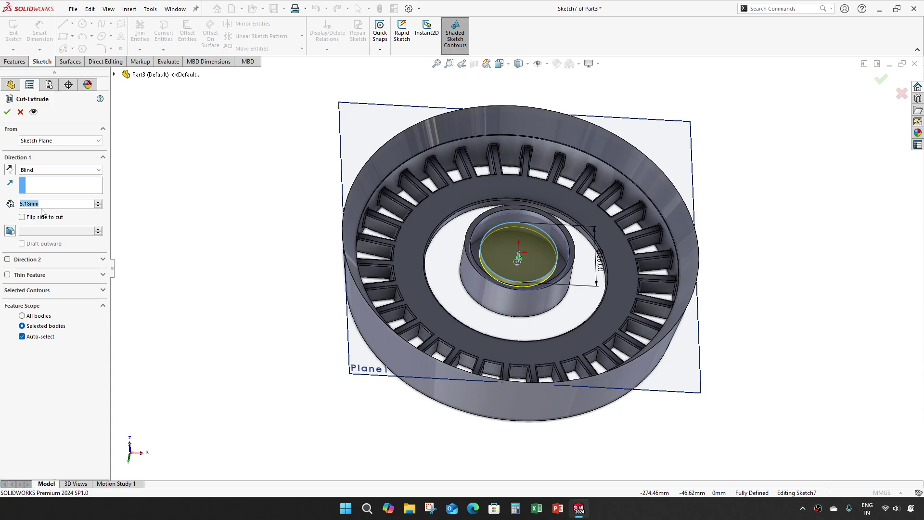
Cut the 56 mm circle 16 mm deep into the hub as a blind pocket
text(16)
key(Return)
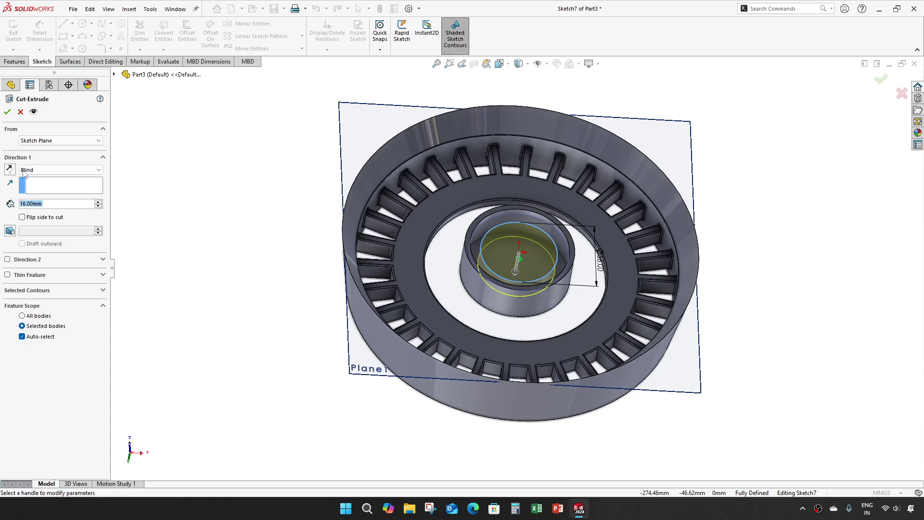
click(7, 111)
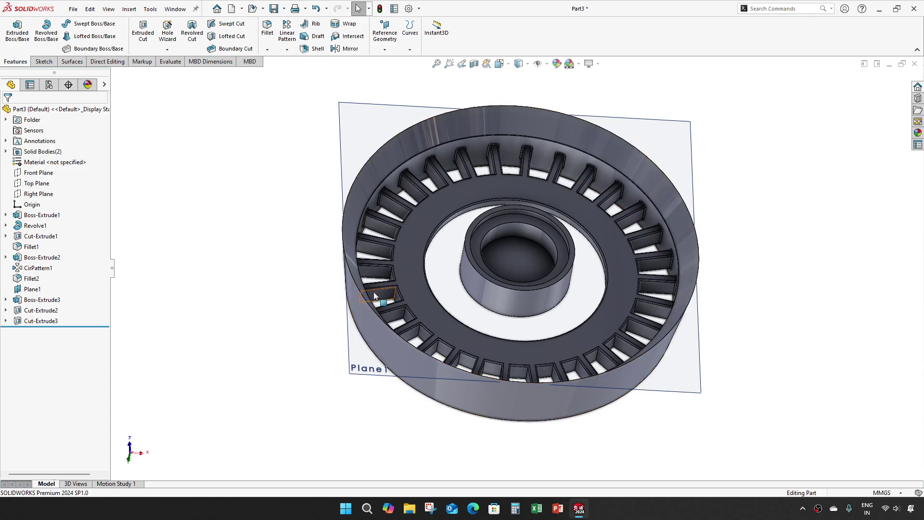
Start an extruded-cut sketch on the floor of the 56 mm pocket and draw a circle about 32 mm in diameter centered on the origin
key(z)
middle_drag(547, 246, 535, 308)
click(143, 31)
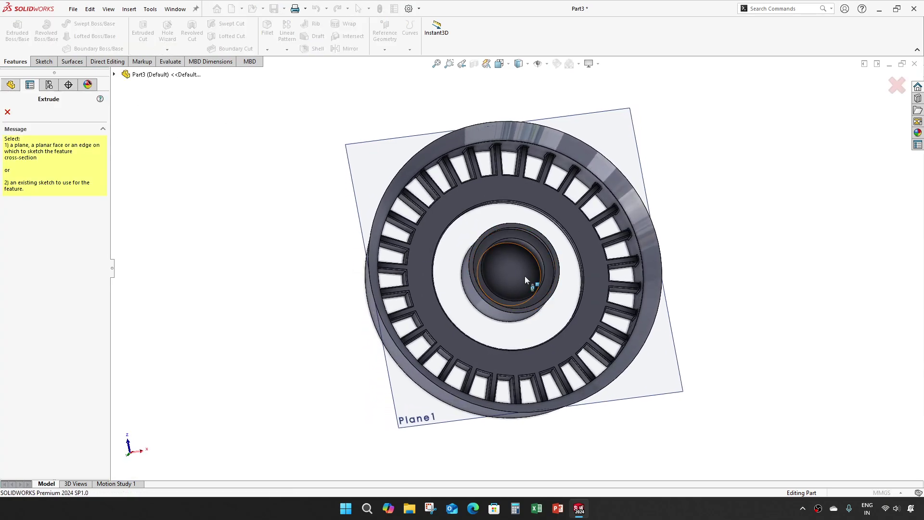
click(505, 273)
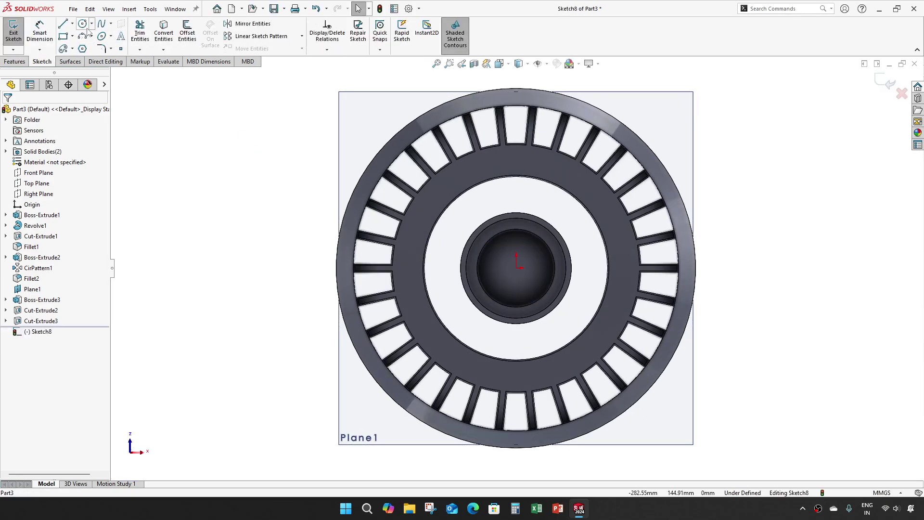
click(83, 23)
click(517, 268)
click(533, 255)
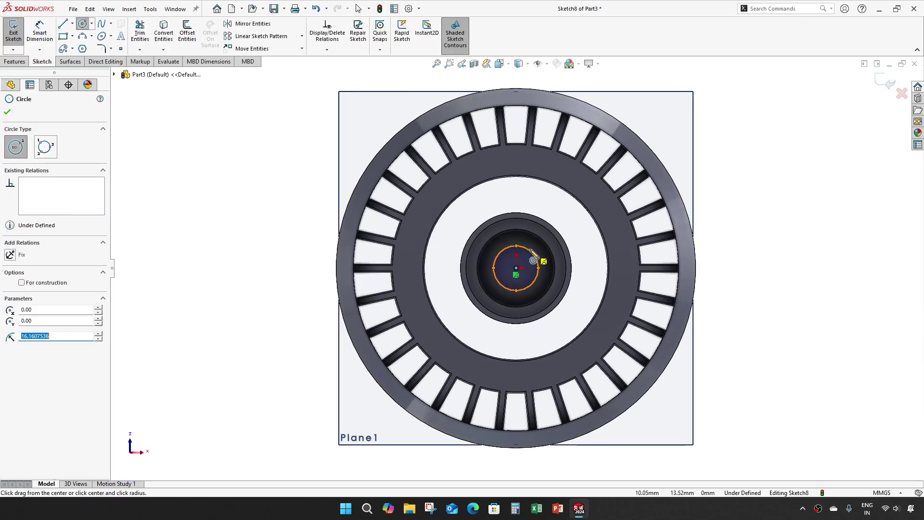
key(Escape)
Set the diameter of the circle on the pocket floor to 26 mm and finish the sketch
right_drag(533, 255, 533, 192)
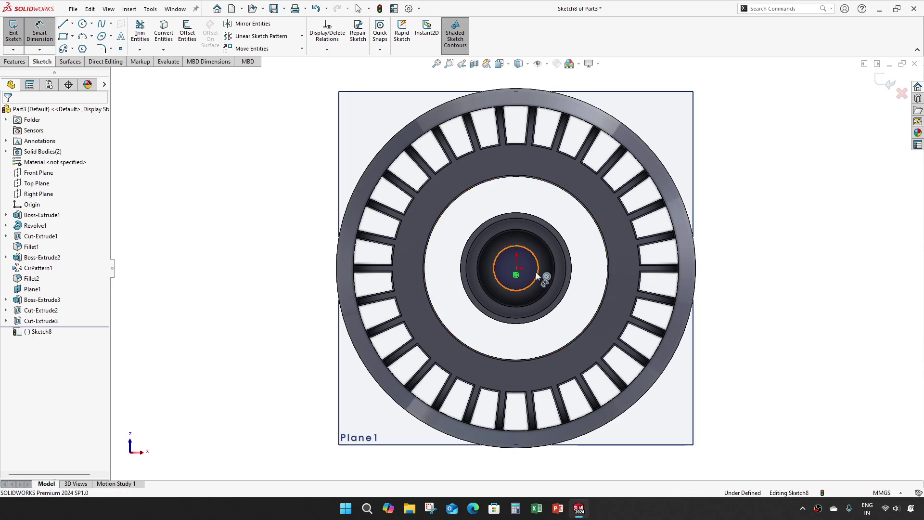
click(537, 272)
click(594, 269)
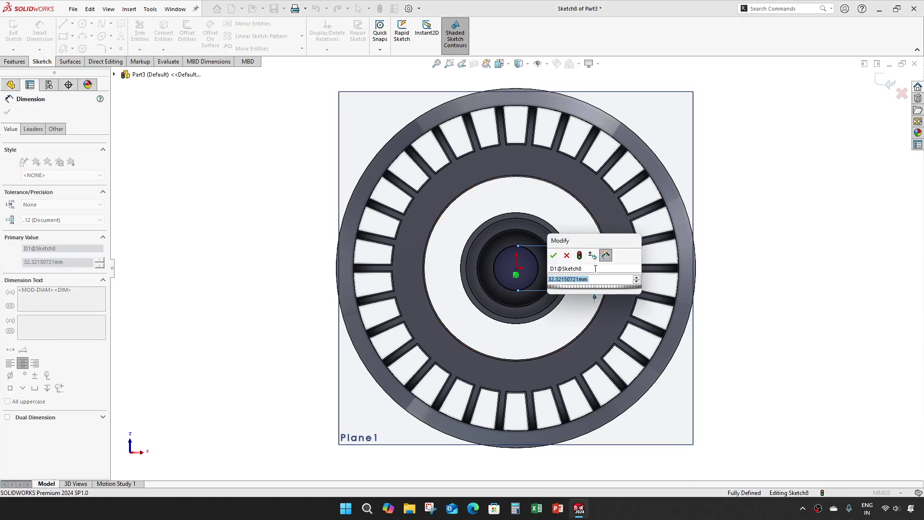
text(26)
key(Return)
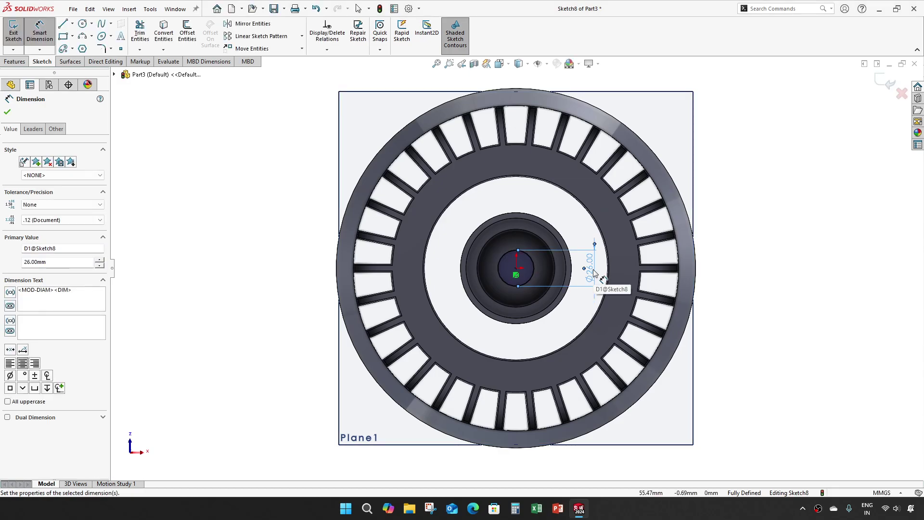
click(884, 82)
Cut the 26 mm circle with the Through All end condition to make the hub's central bore
click(58, 170)
click(55, 179)
click(58, 170)
click(55, 179)
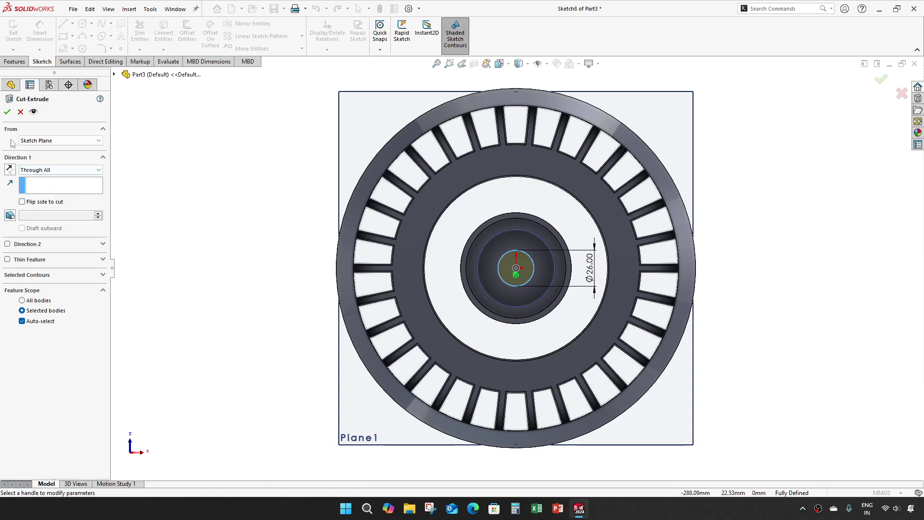
click(7, 112)
Fillet the outer circular edges at both ends of the hub with a 2 mm radius
scroll(441, 268, up, 5)
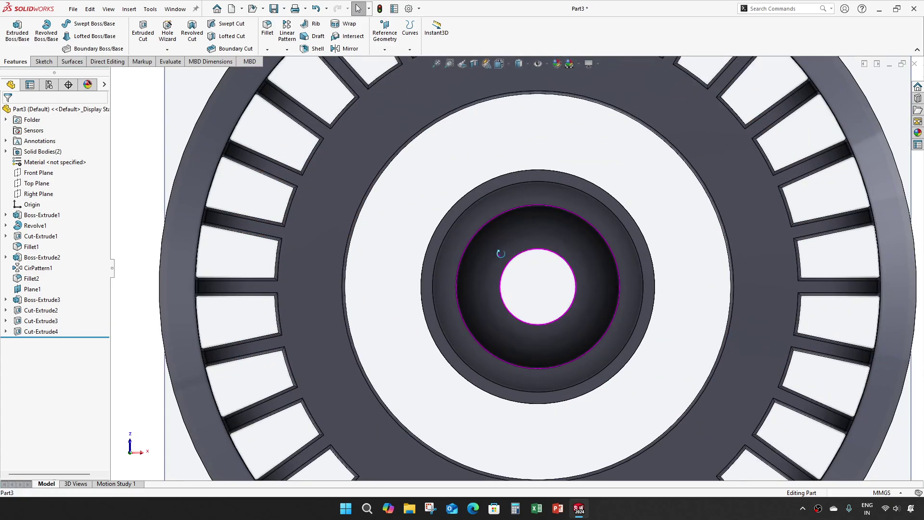
middle_drag(501, 251, 535, 236)
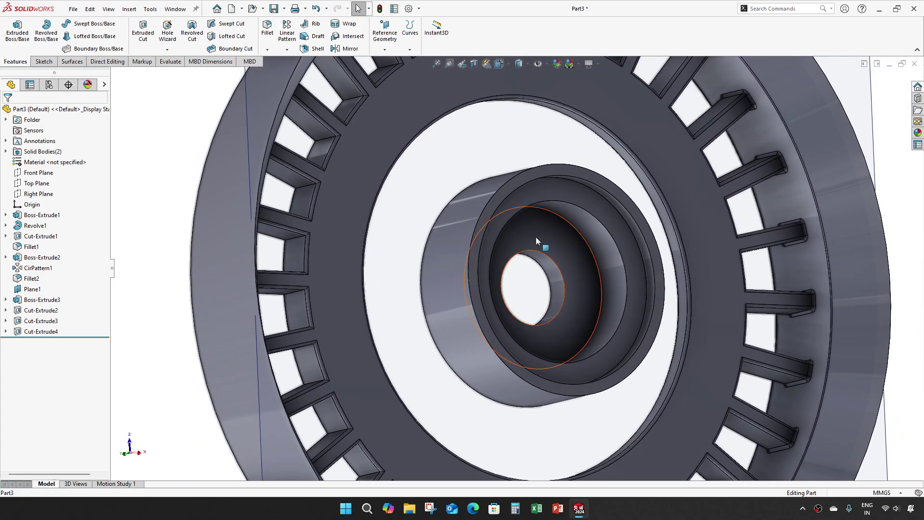
scroll(500, 250, down, 3)
click(466, 218)
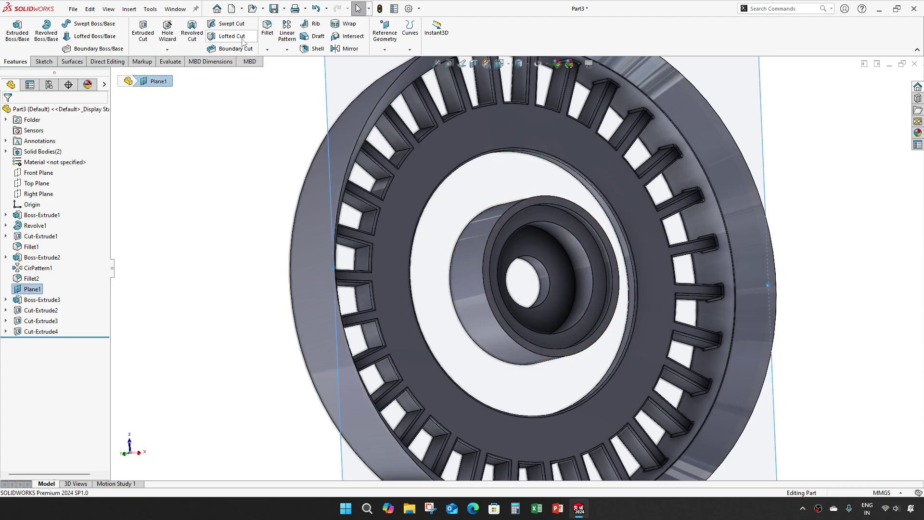
click(272, 32)
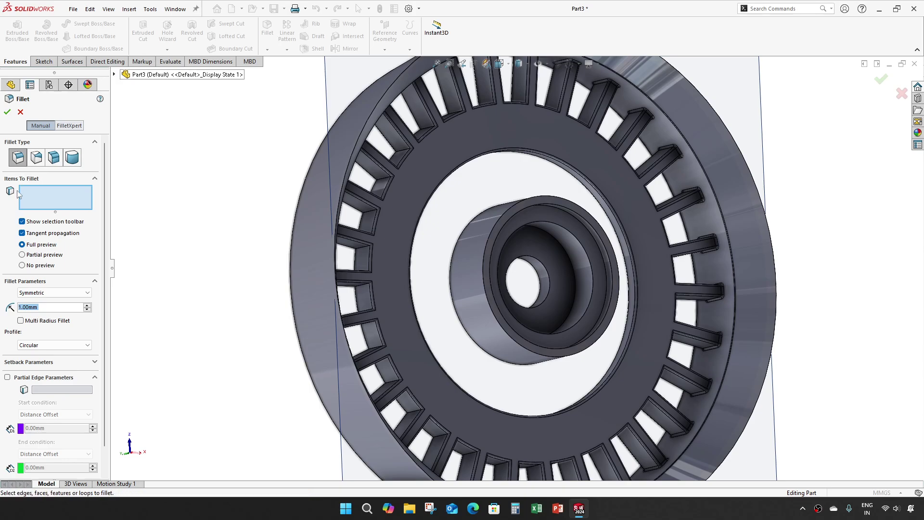
text(2)
key(Return)
scroll(504, 287, down, 3)
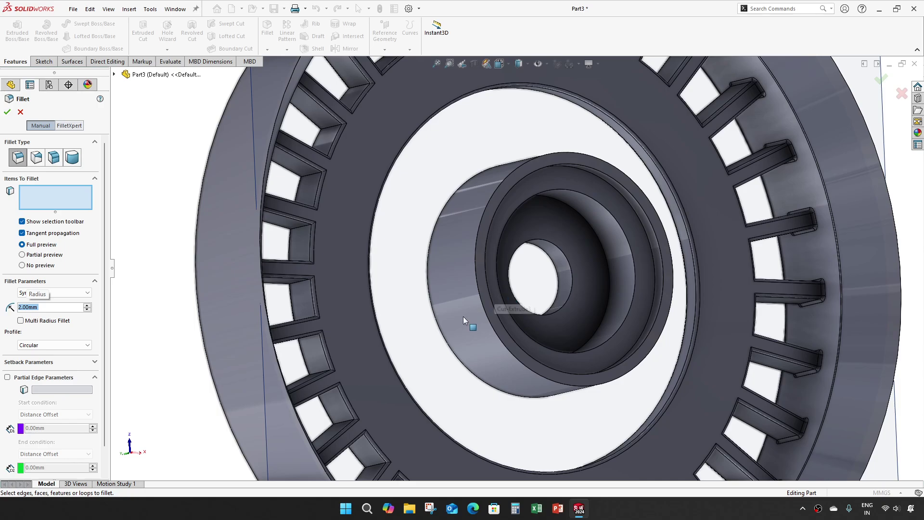
click(484, 311)
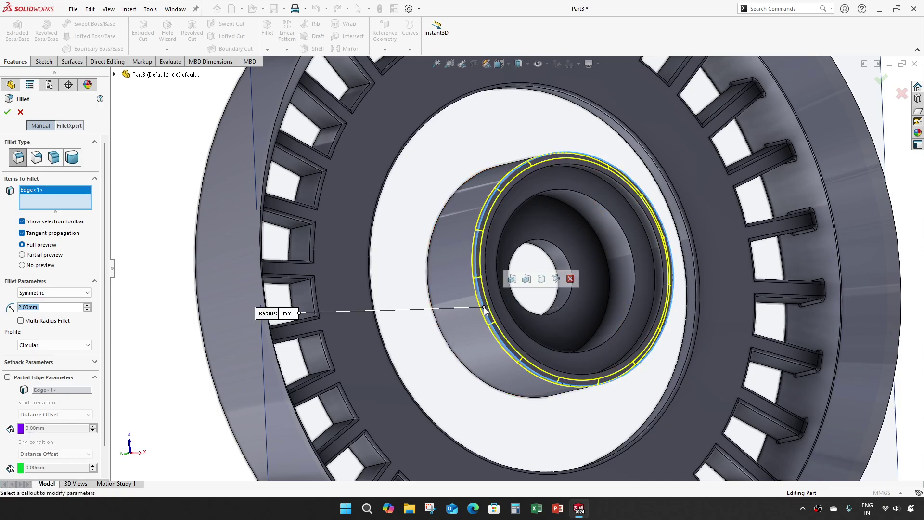
click(438, 326)
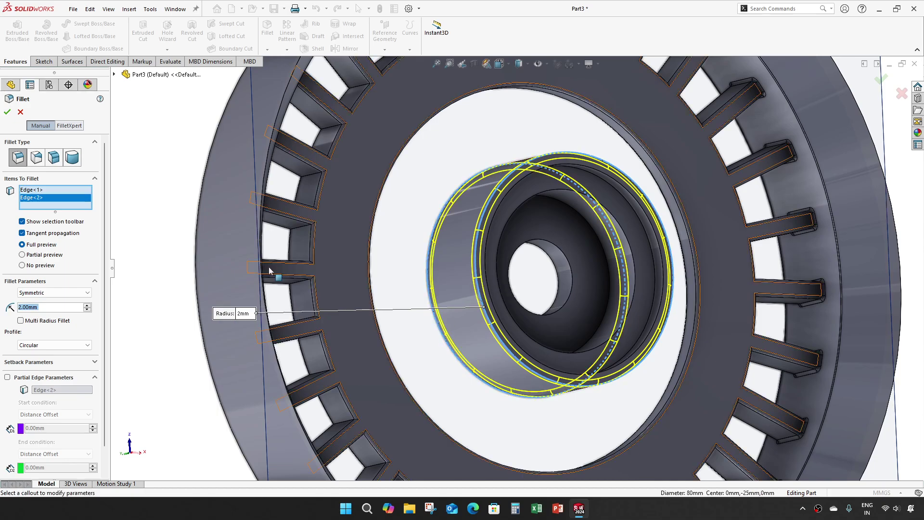
click(8, 112)
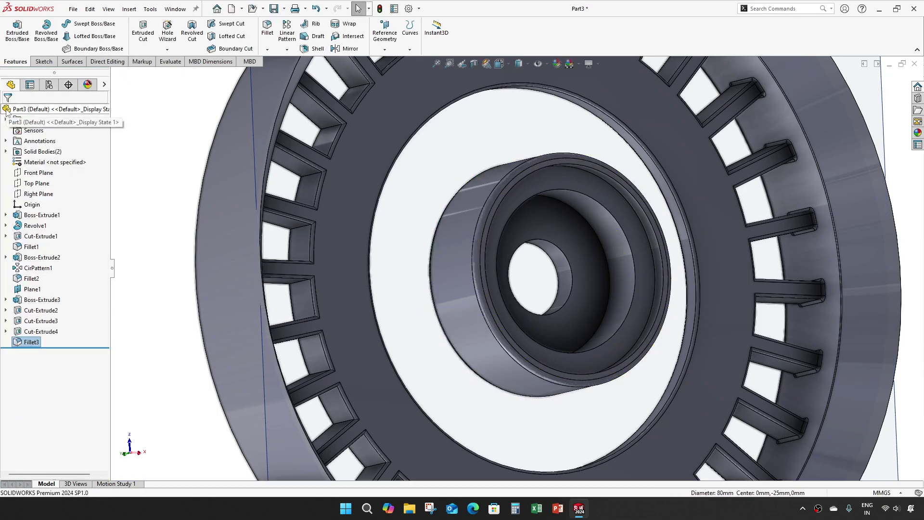
Examine the whole wheel from several angles and check where the Front Plane passes through the hub
scroll(404, 202, up, 6)
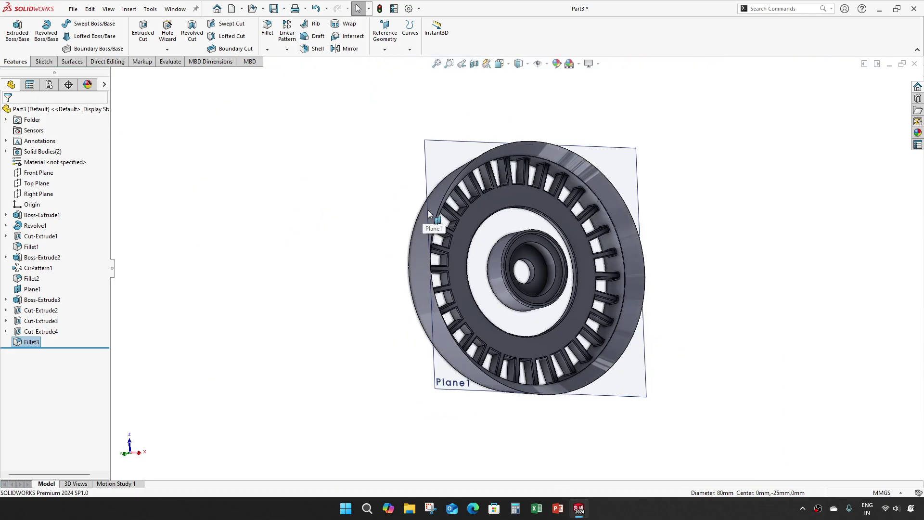
middle_drag(498, 247, 459, 135)
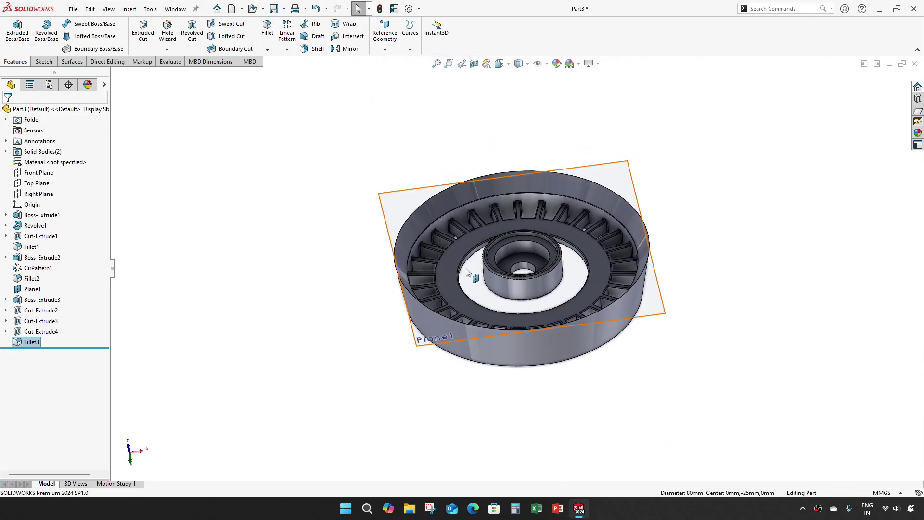
middle_drag(467, 272, 472, 182)
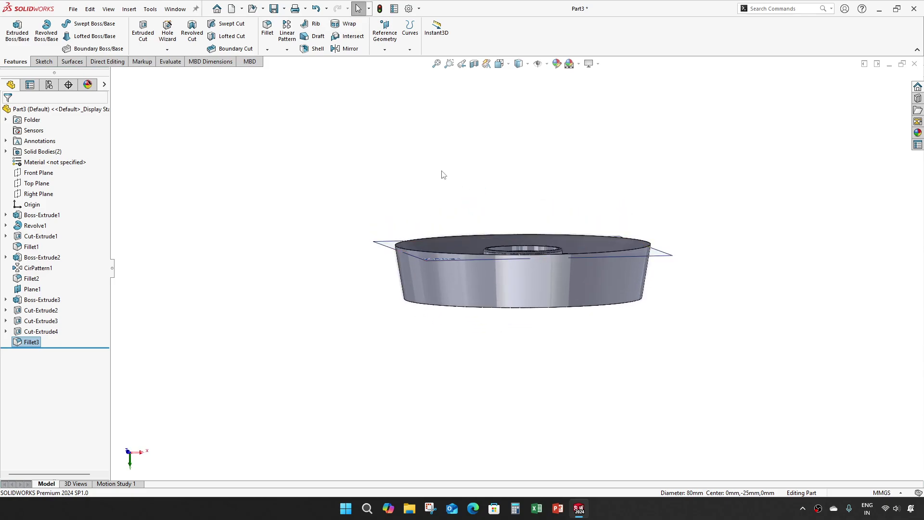
click(42, 175)
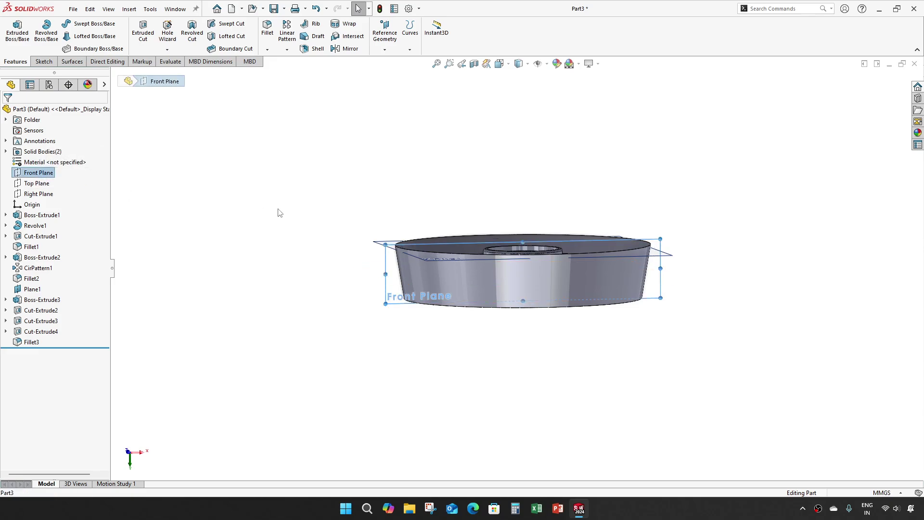
middle_drag(279, 208, 265, 246)
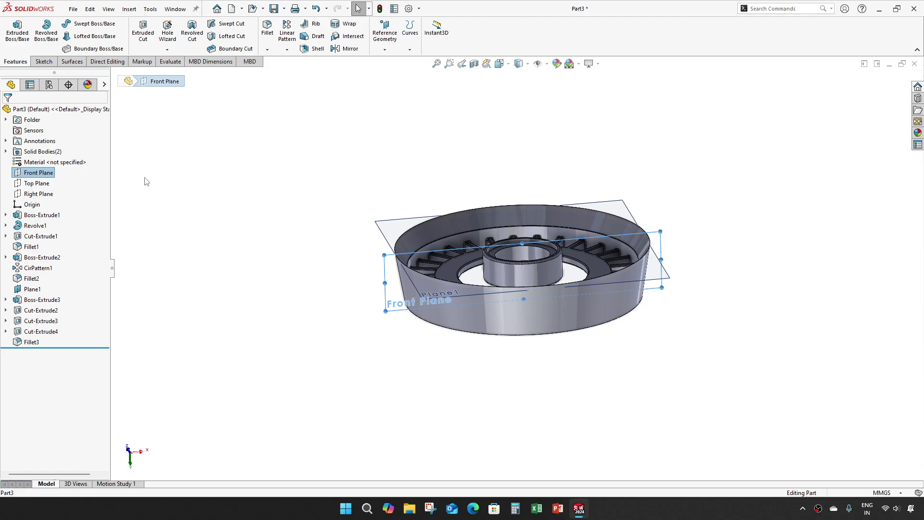
click(173, 180)
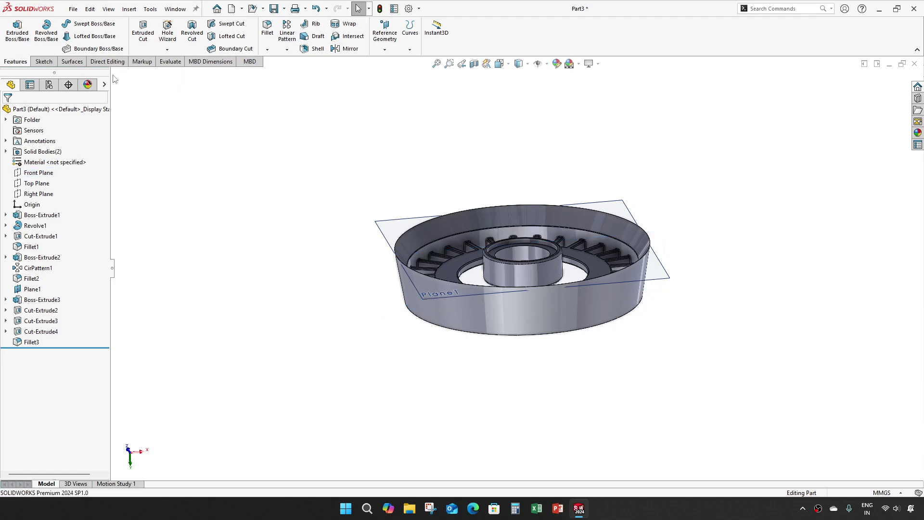
click(39, 176)
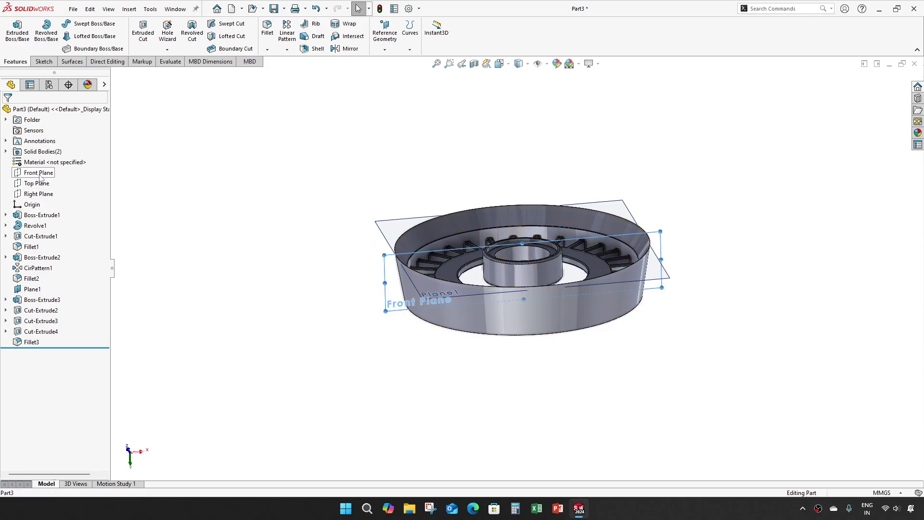
middle_drag(260, 219, 241, 174)
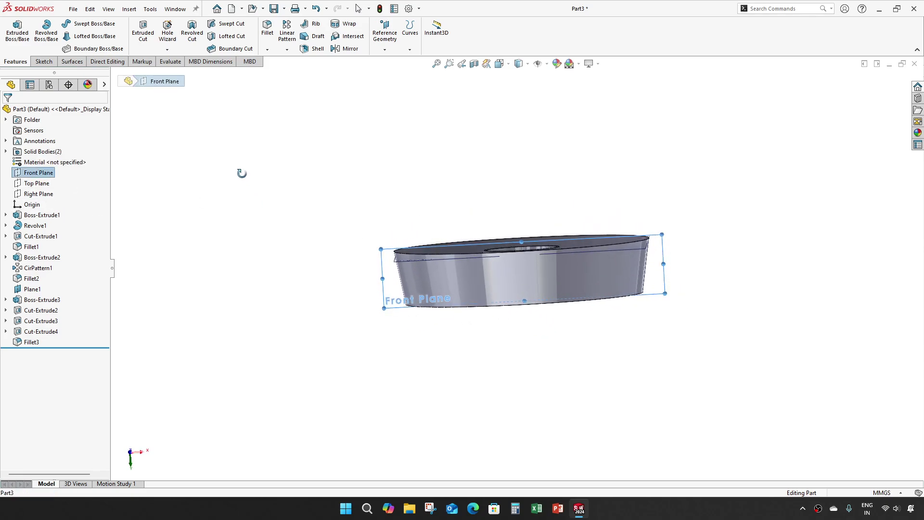
Start a sketch on the Front Plane, viewed upside down, and draw a circle about 48 mm in diameter centered about 42 mm above the origin
click(39, 173)
click(66, 157)
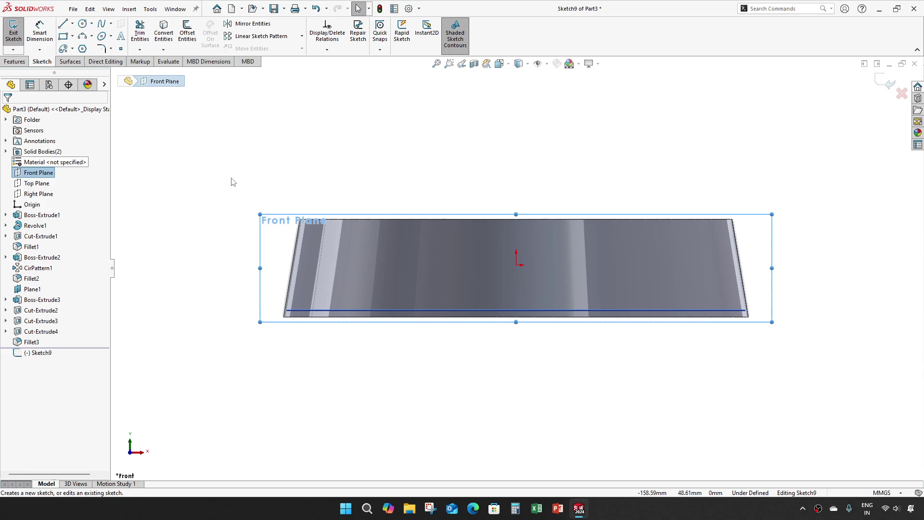
key(ctrl+8)
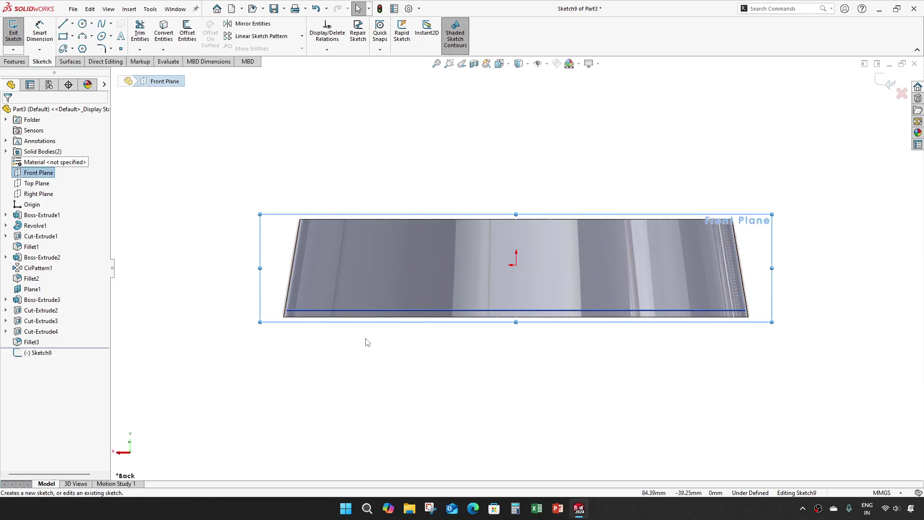
key(space)
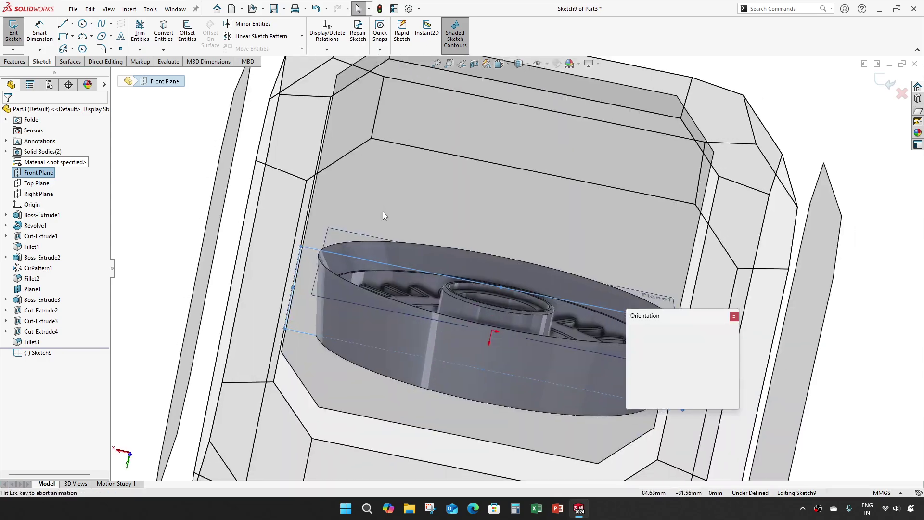
click(353, 350)
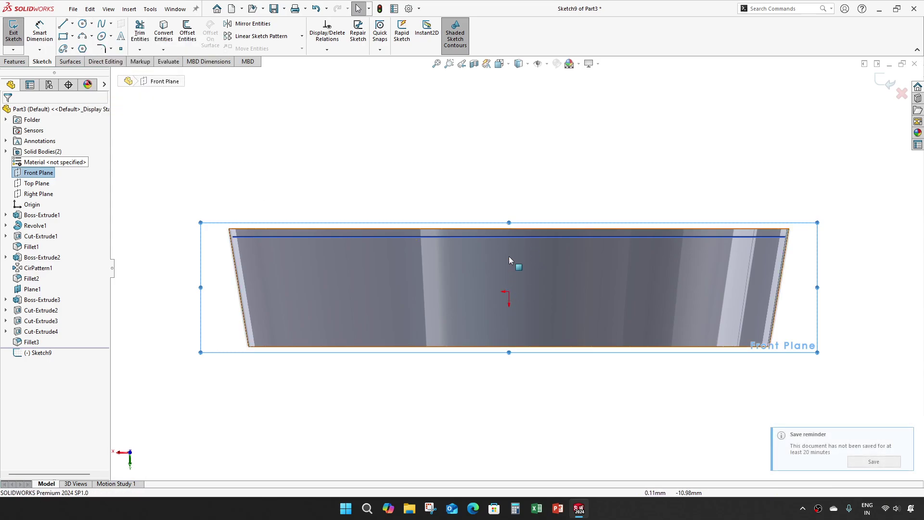
click(82, 24)
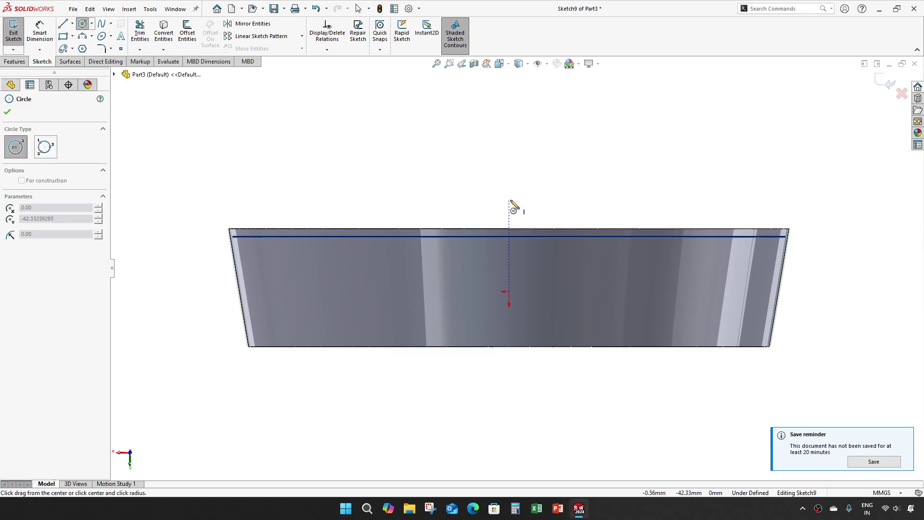
drag(509, 200, 540, 160)
Set the diameter of the circle on the Front Plane to 50 mm
key(Escape)
key(d)
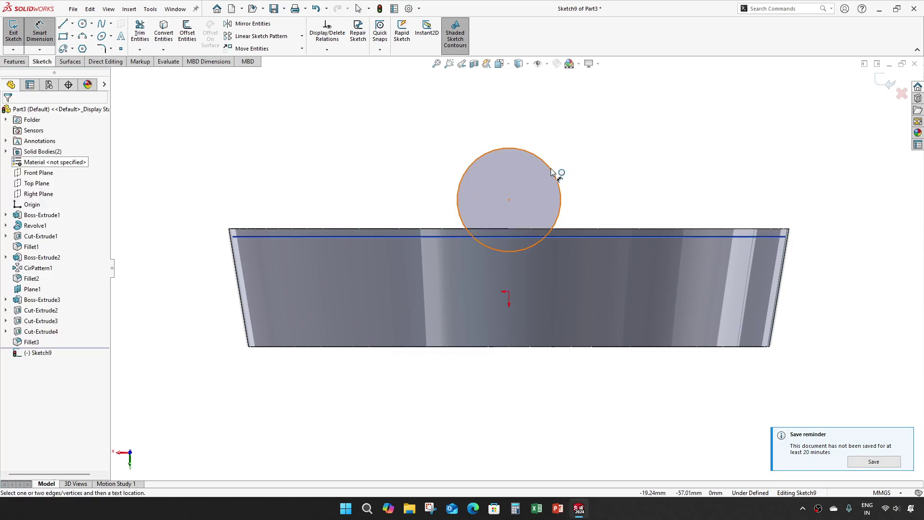
click(551, 171)
click(592, 141)
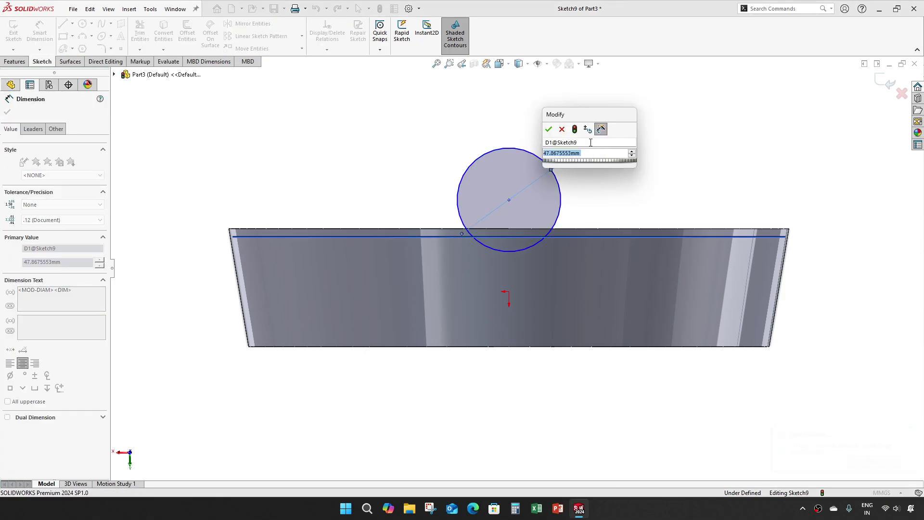
text(50)
key(Return)
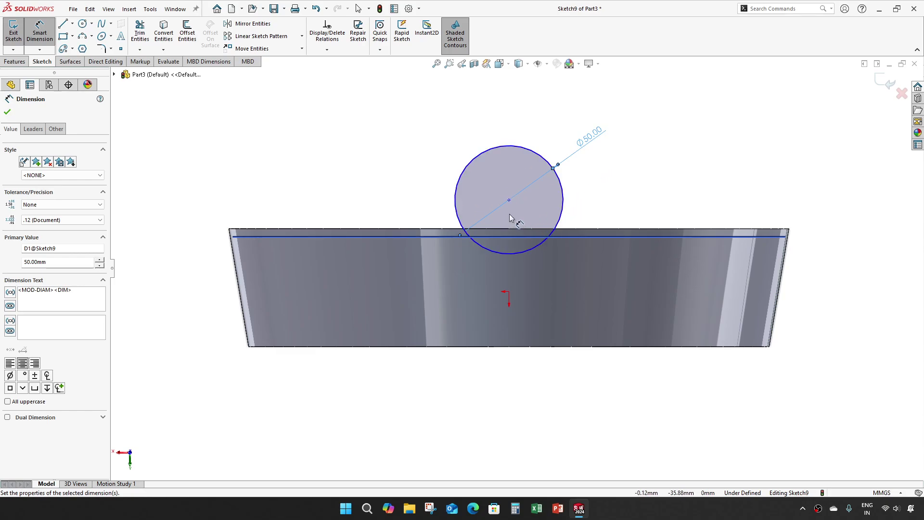
Dimension the distance between the origin and the 50 mm circle's center as 30 mm
click(508, 292)
click(508, 199)
click(575, 252)
text(30)
key(Return)
key(Escape)
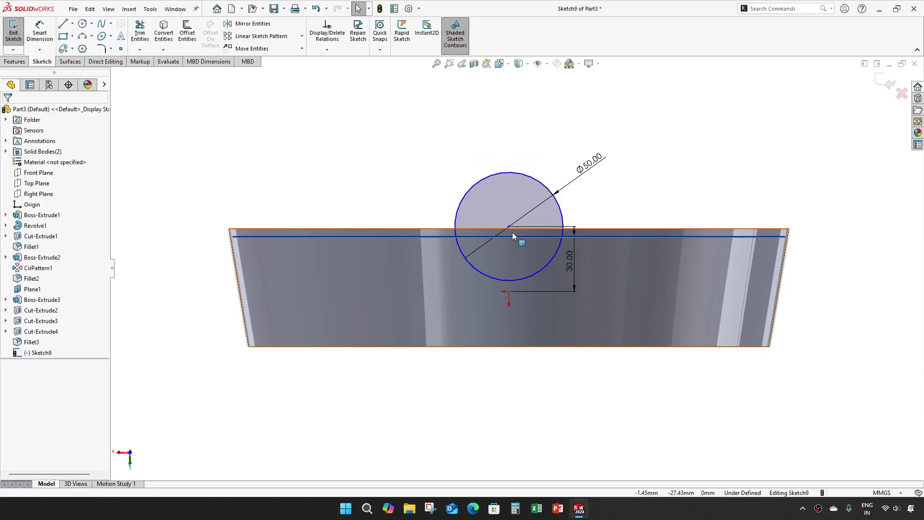
Add a vertical relation between the origin and the 50 mm circle's center, and finish the sketch
click(508, 291)
ctrl+click(509, 292)
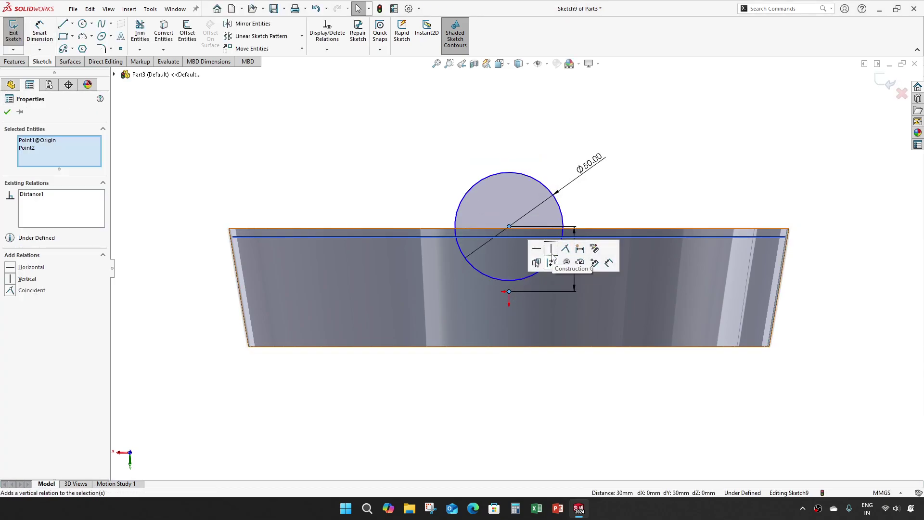
click(553, 255)
click(675, 170)
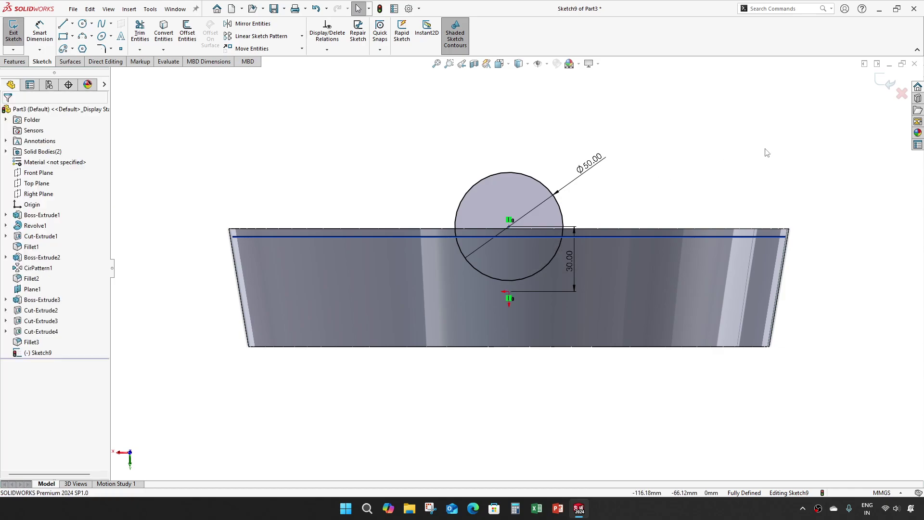
click(887, 82)
Create a reference plane offset 70 mm from the Front Plane
middle_drag(442, 212, 428, 270)
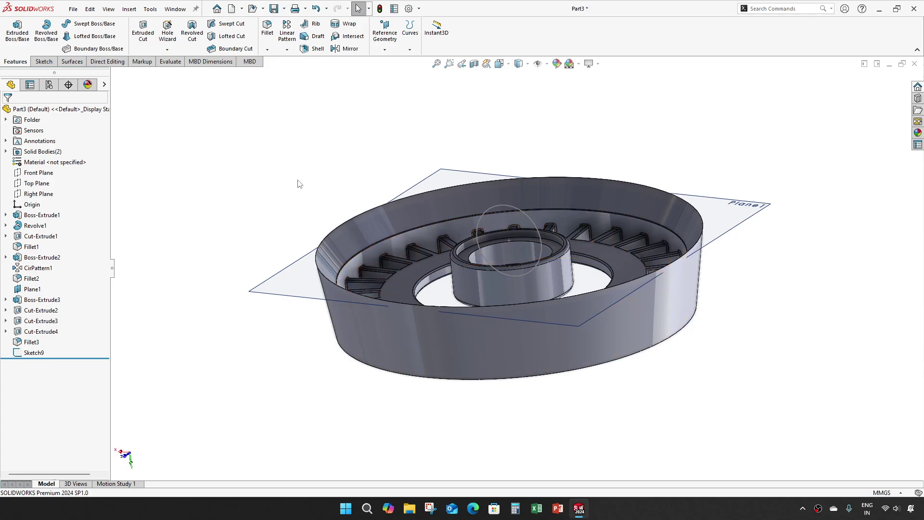
click(38, 173)
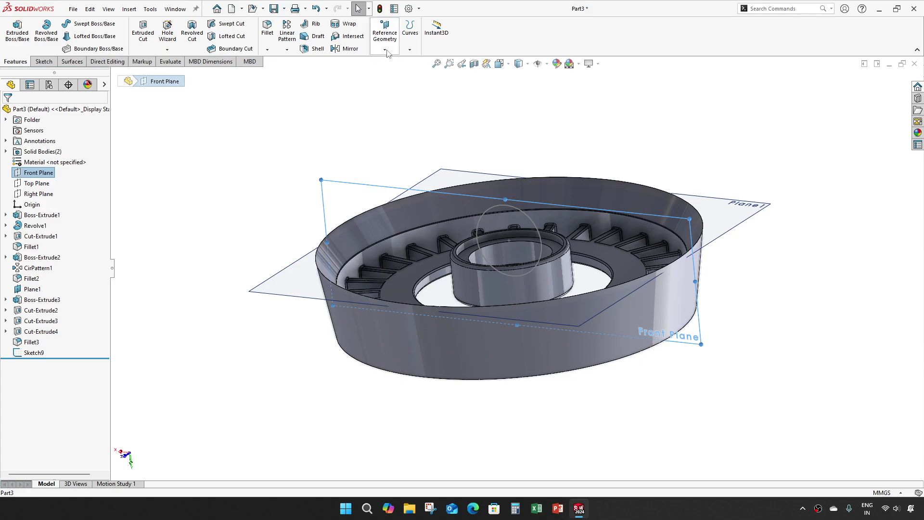
click(385, 30)
click(392, 64)
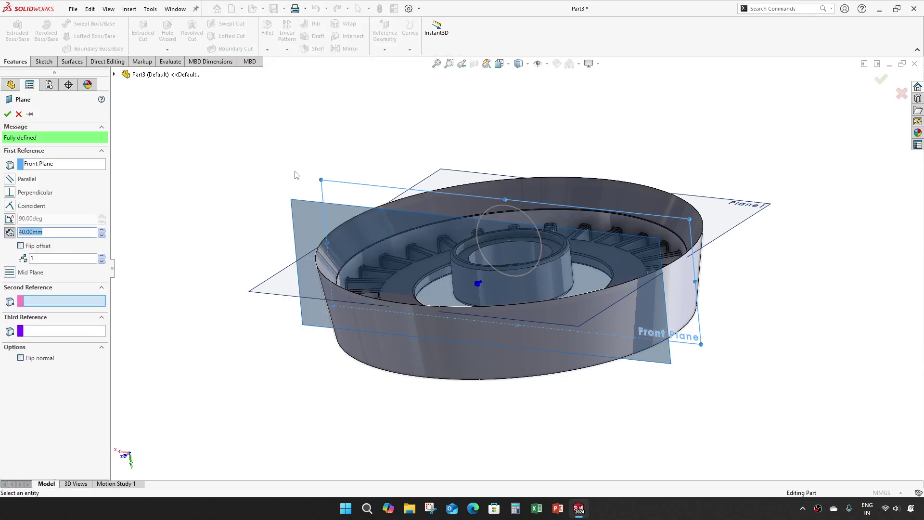
text(70)
key(Return)
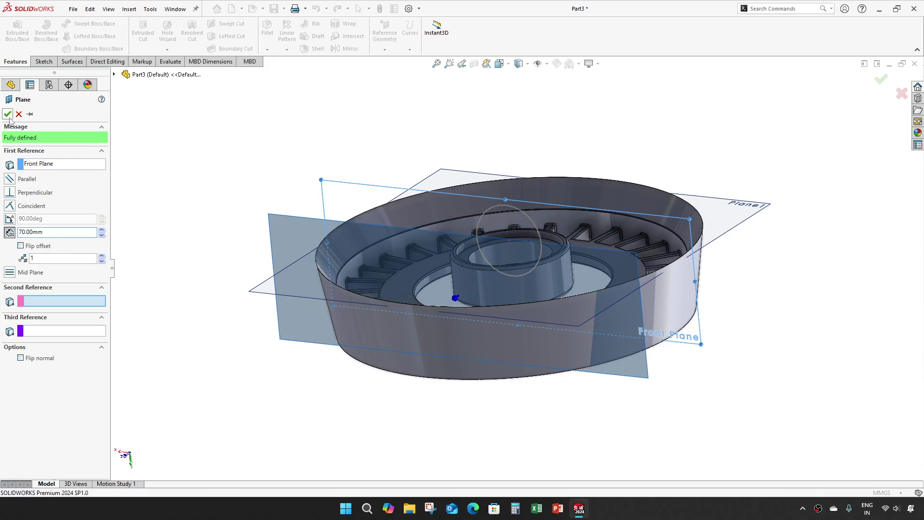
click(7, 114)
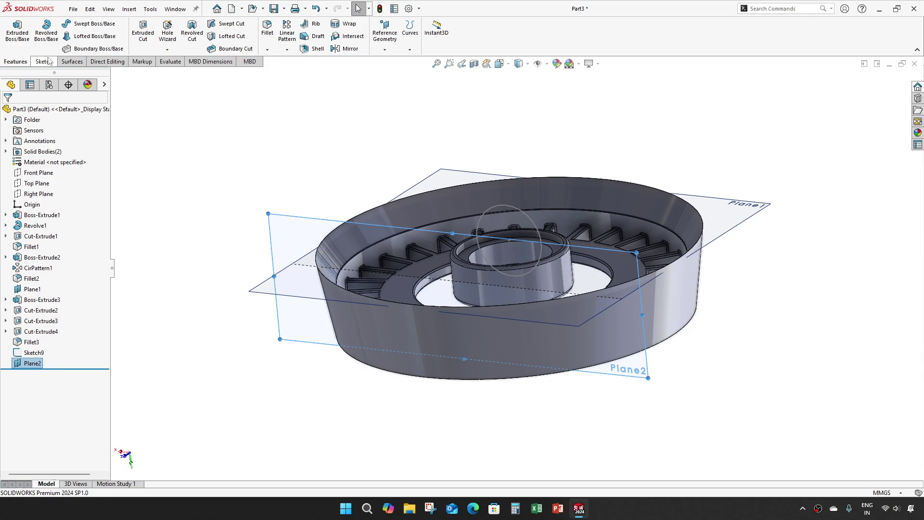
Start a sketch on the new offset plane and draw a circle about 13 mm in diameter, centered about 16 mm below the origin
click(137, 369)
click(38, 364)
click(46, 347)
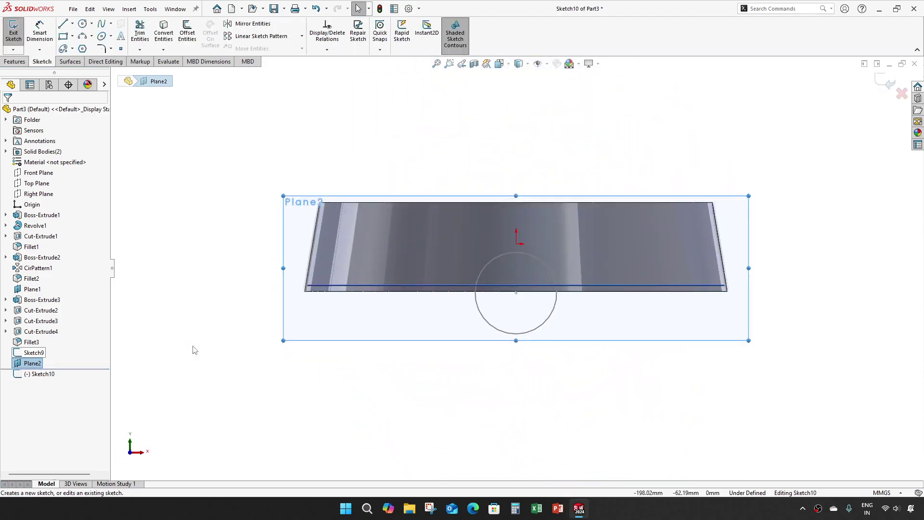
mouse_move(563, 429)
middle_down()
mouse_move(352, 447)
mouse_move(385, 376)
mouse_move(272, 315)
mouse_move(270, 385)
mouse_move(240, 437)
middle_up()
key(space)
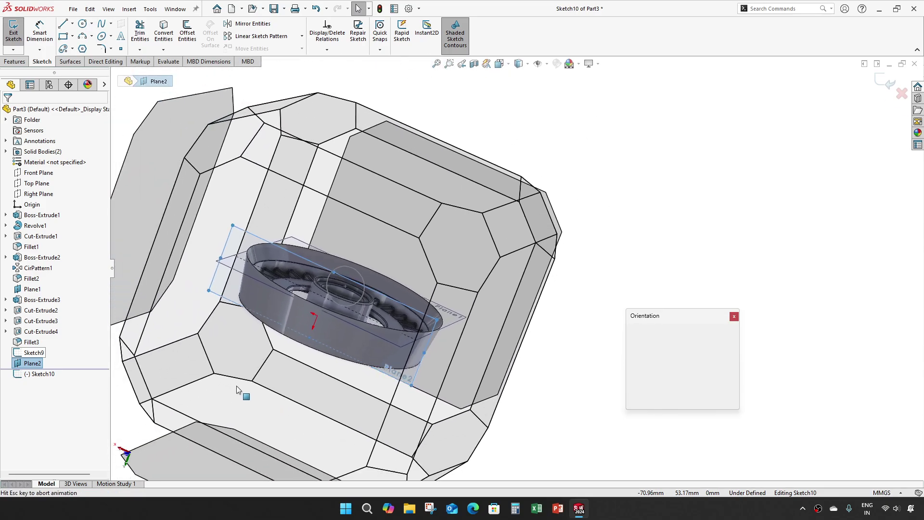
click(342, 334)
scroll(541, 262, down, 2)
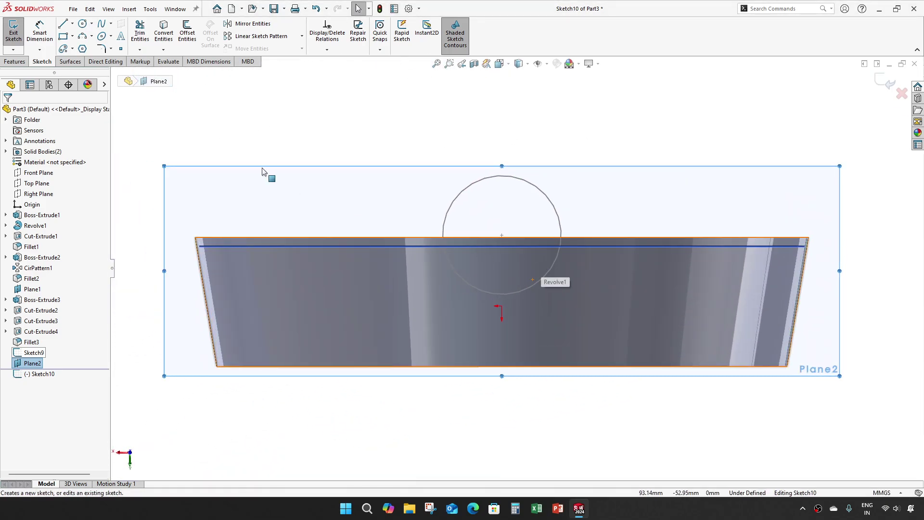
click(83, 24)
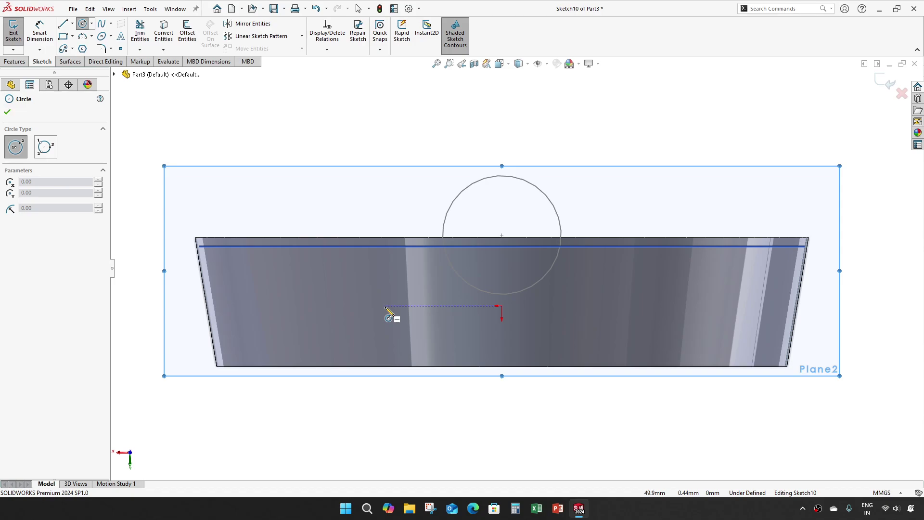
scroll(505, 361, down, 2)
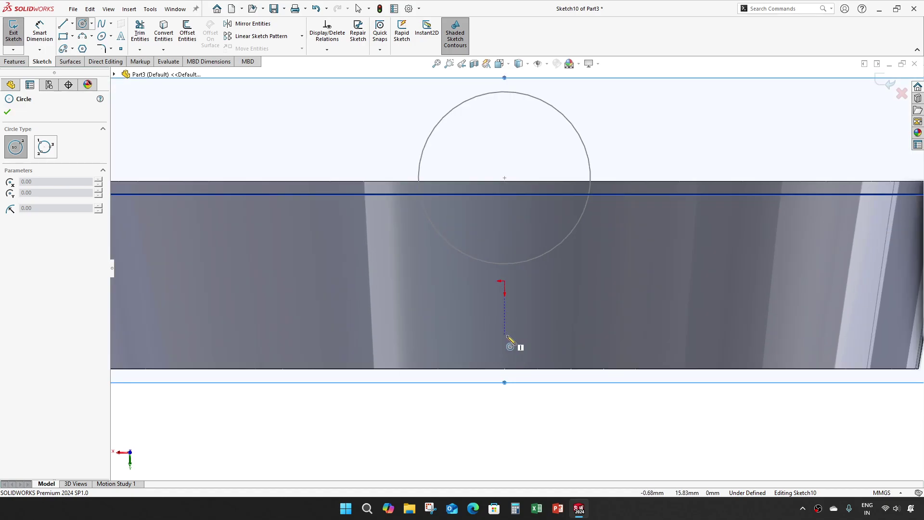
click(504, 335)
click(527, 335)
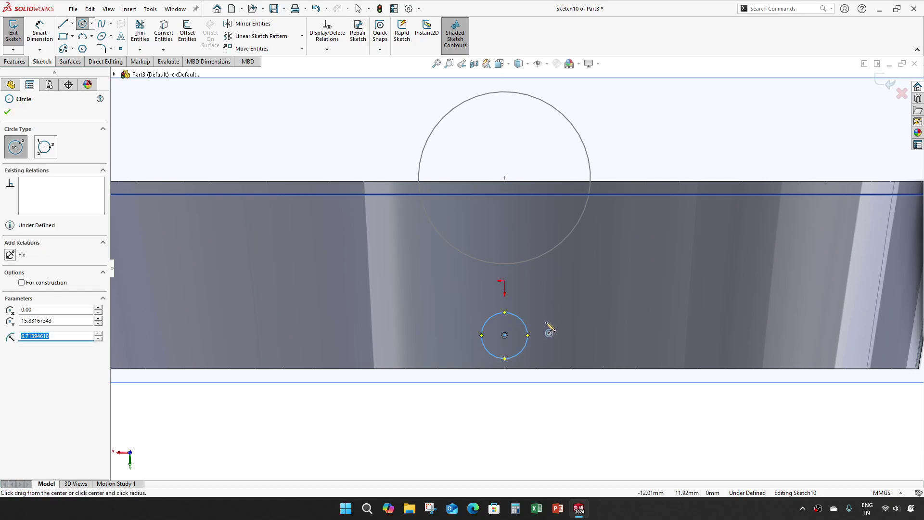
Set the distance between the origin and the small circle's center to 5 mm
key(Escape)
key(d)
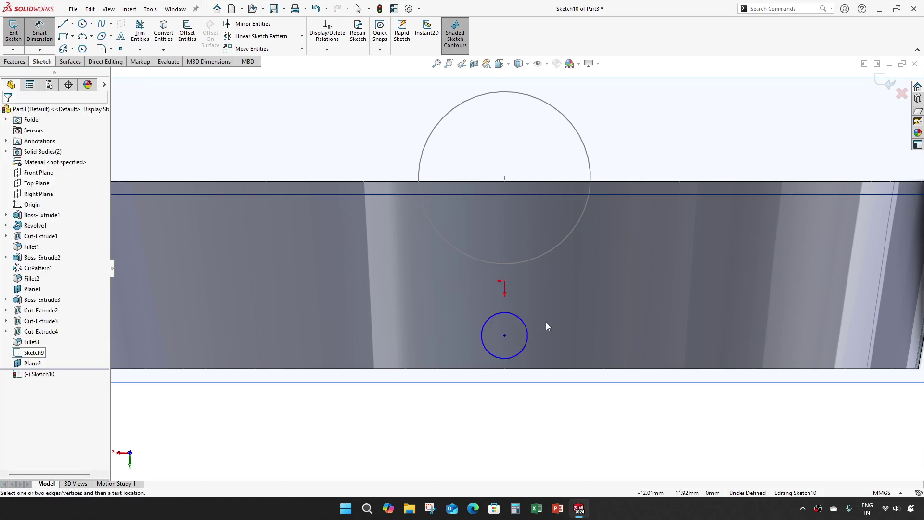
click(504, 335)
click(470, 305)
text(5.83167343mm)
key(Return)
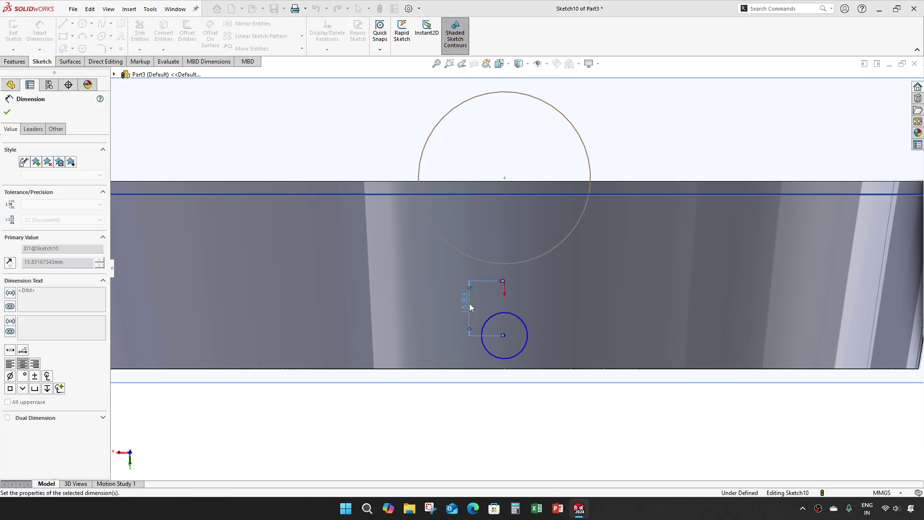
scroll(507, 295, down, 4)
Add a vertical relation between the small circle's center and the origin
key(Escape)
click(558, 286)
click(505, 293)
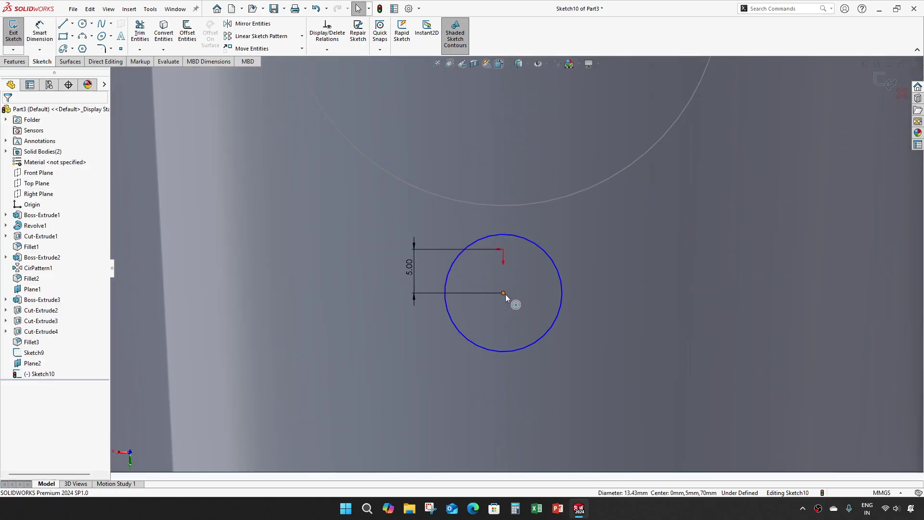
ctrl+click(503, 249)
click(546, 206)
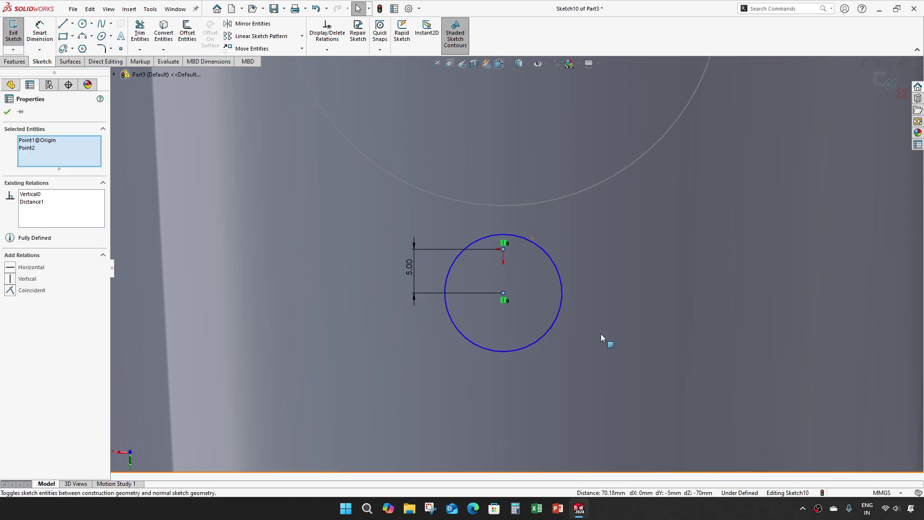
Set the small circle's diameter to 1 mm and finish the sketch
right_drag(600, 334, 601, 303)
click(554, 322)
click(614, 353)
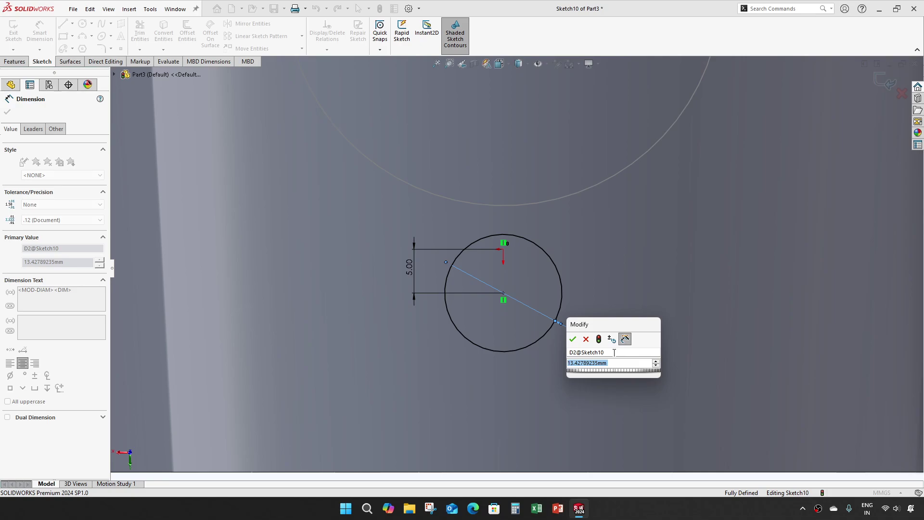
text(1)
key(Return)
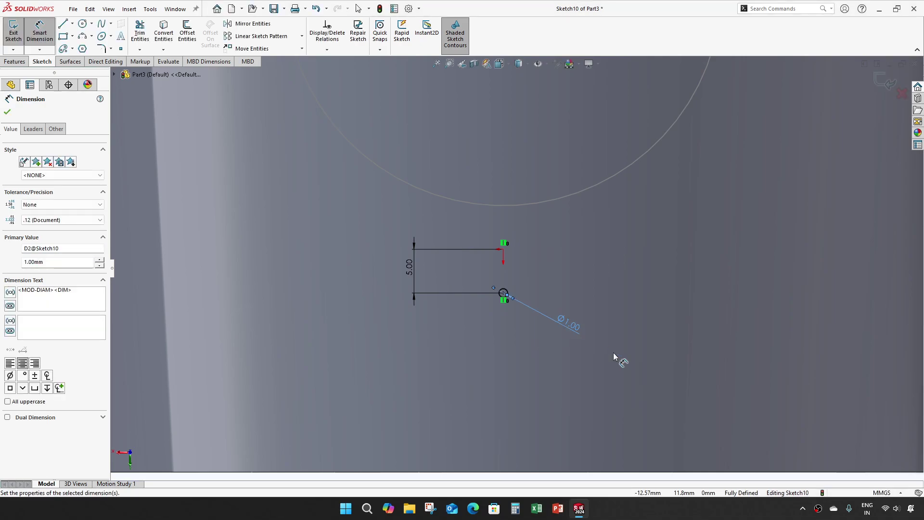
click(8, 113)
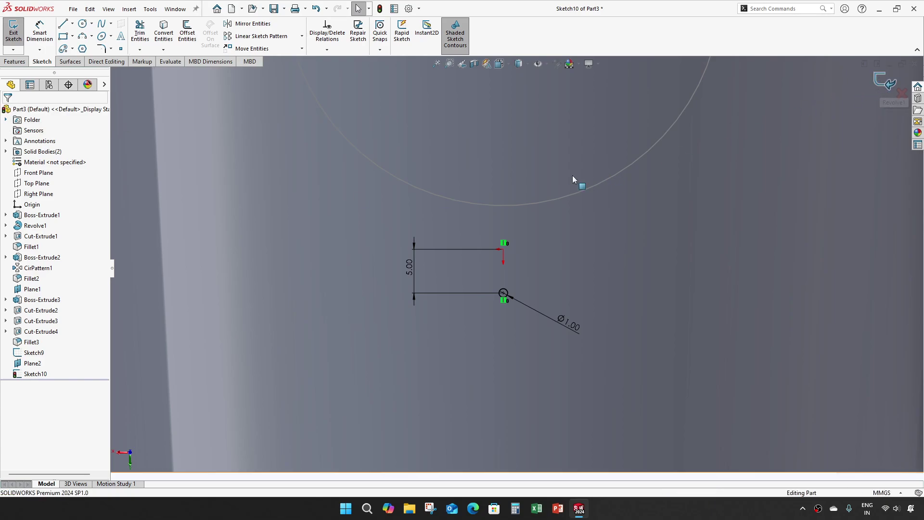
click(885, 81)
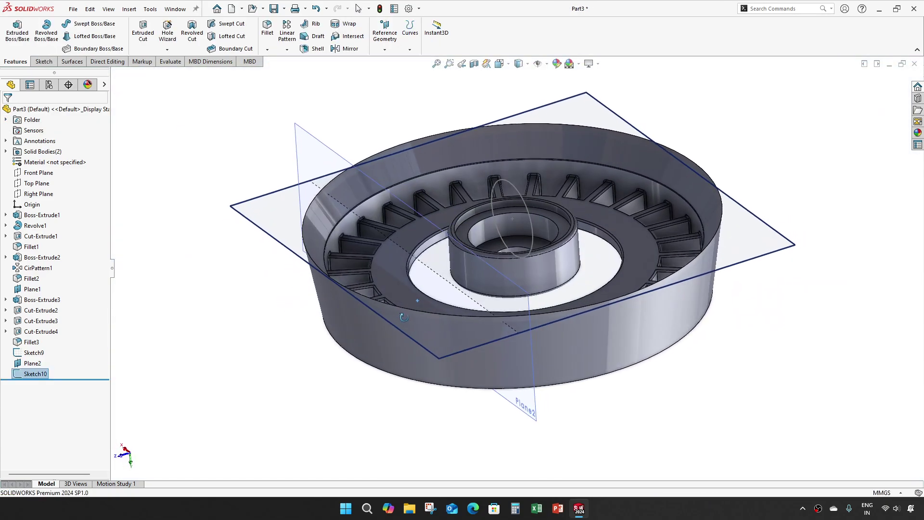
Start a lofted boss with the large hub circle and the 1 mm circle on the offset plane as its profiles
scroll(521, 218, down, 5)
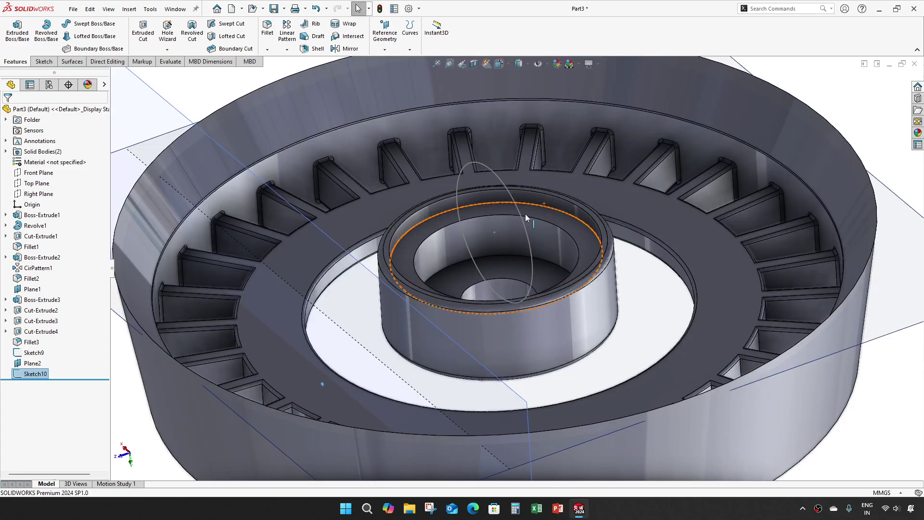
scroll(462, 263, up, 3)
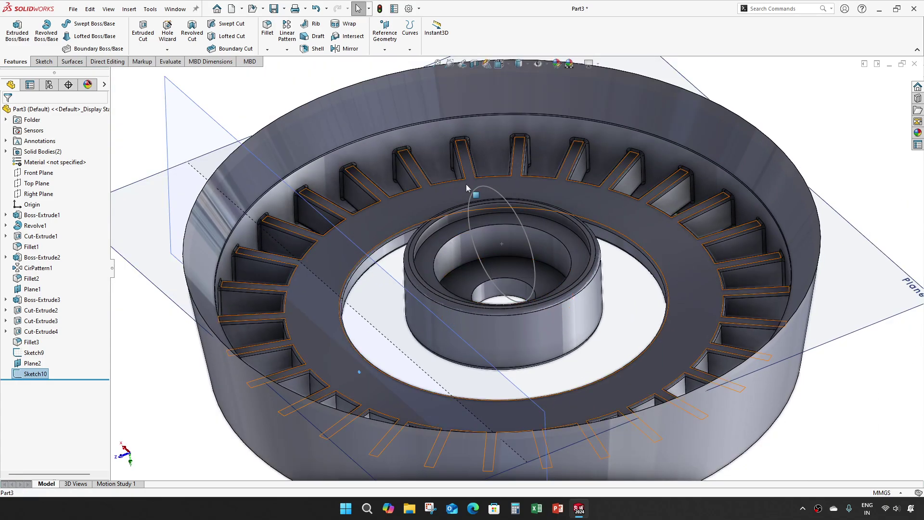
click(241, 99)
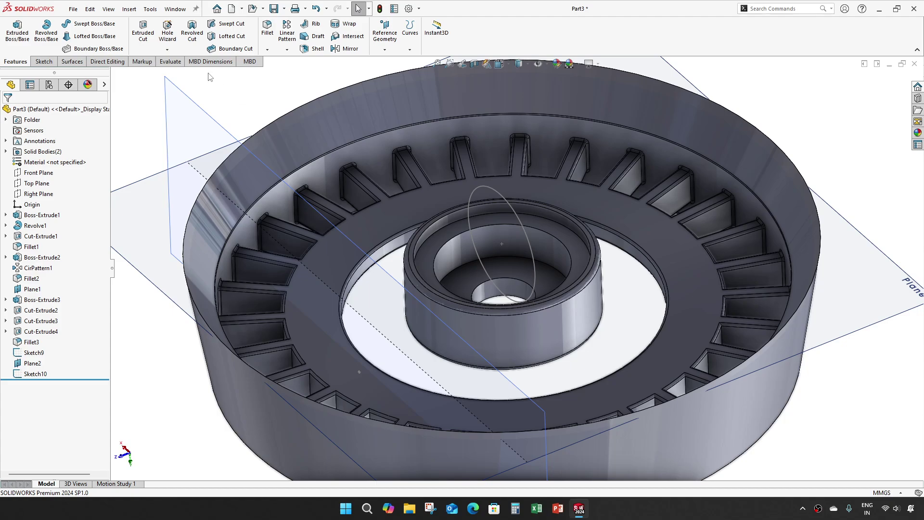
click(94, 36)
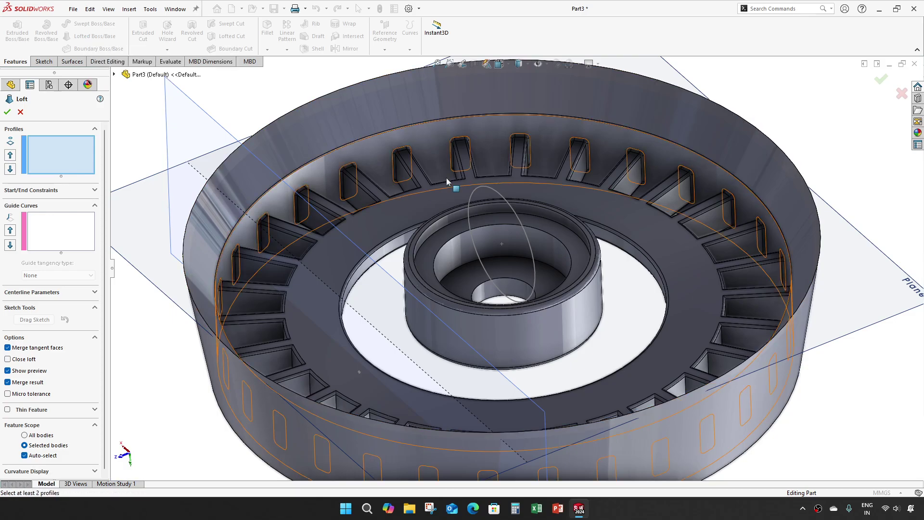
click(515, 216)
scroll(358, 368, down, 5)
scroll(457, 307, down, 3)
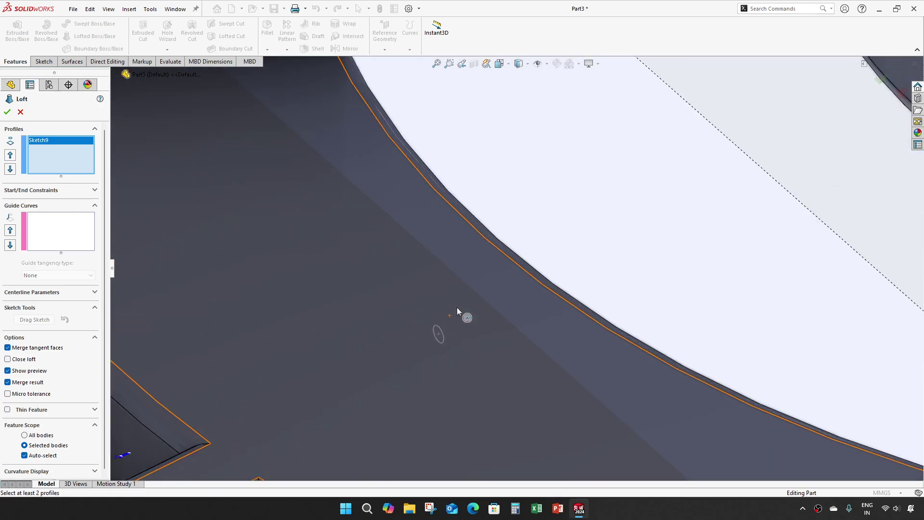
click(447, 336)
scroll(409, 375, up, 5)
scroll(509, 284, up, 5)
scroll(628, 171, down, 2)
middle_drag(597, 192, 588, 208)
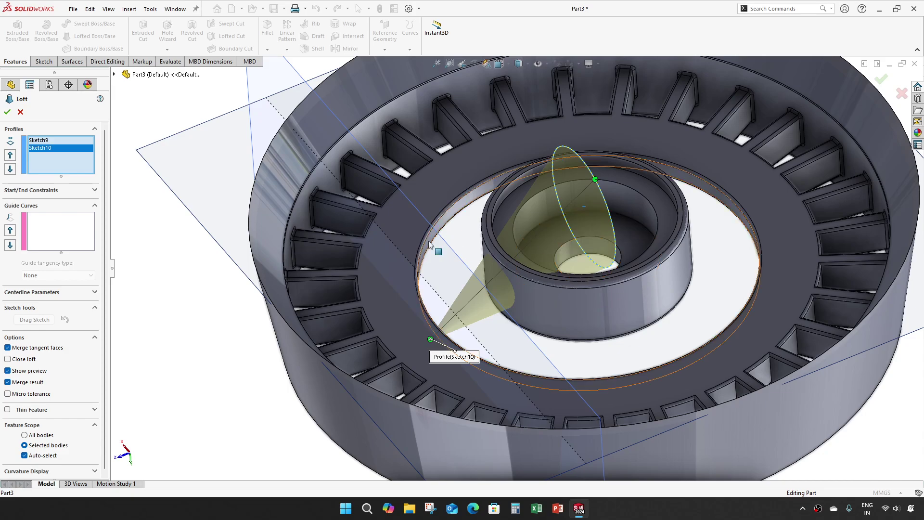
key(f)
middle_drag(249, 276, 233, 295)
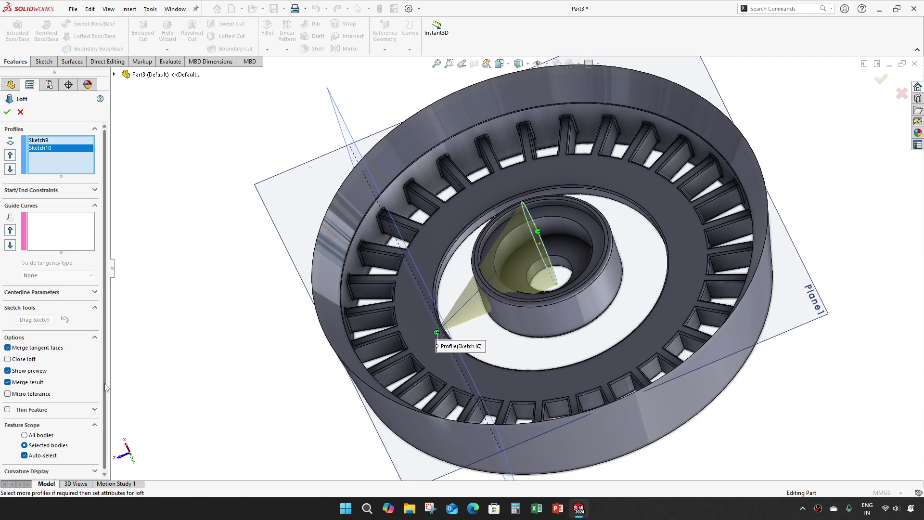
Turn off merging of the result and create the tapered loft as a separate body
scroll(106, 387, down, 1)
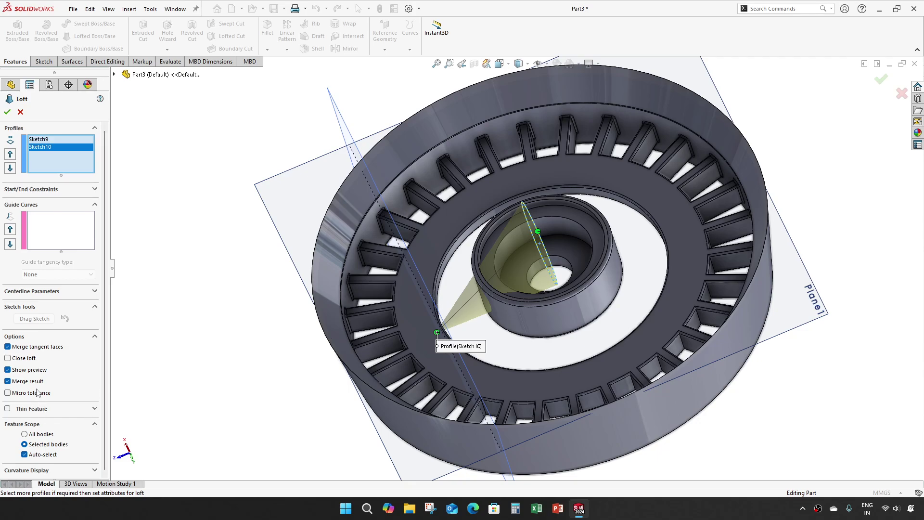
click(8, 382)
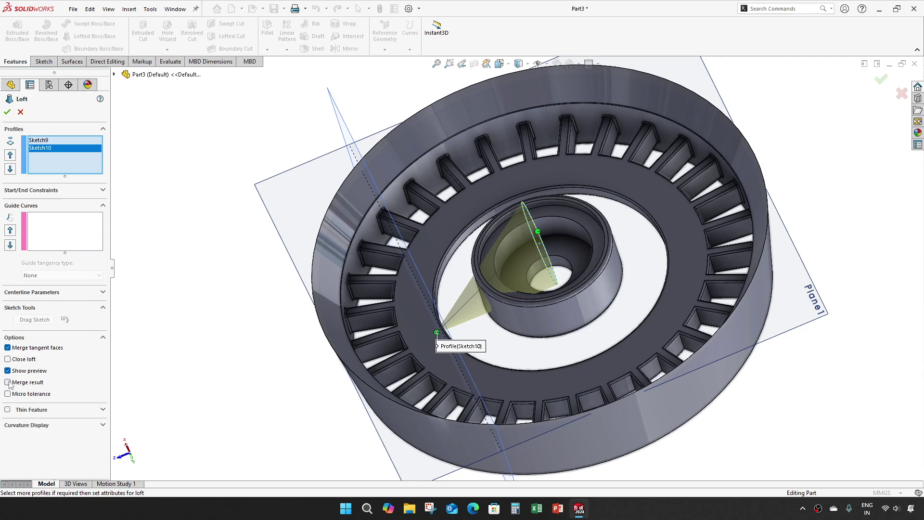
click(8, 112)
scroll(324, 309, up, 2)
scroll(511, 275, down, 4)
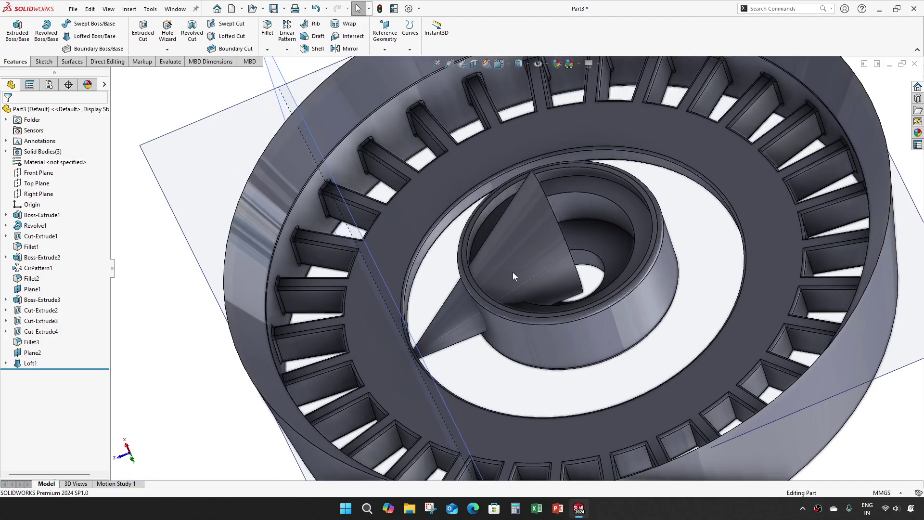
mouse_move(512, 273)
middle_down()
mouse_move(526, 255)
mouse_move(519, 276)
middle_up()
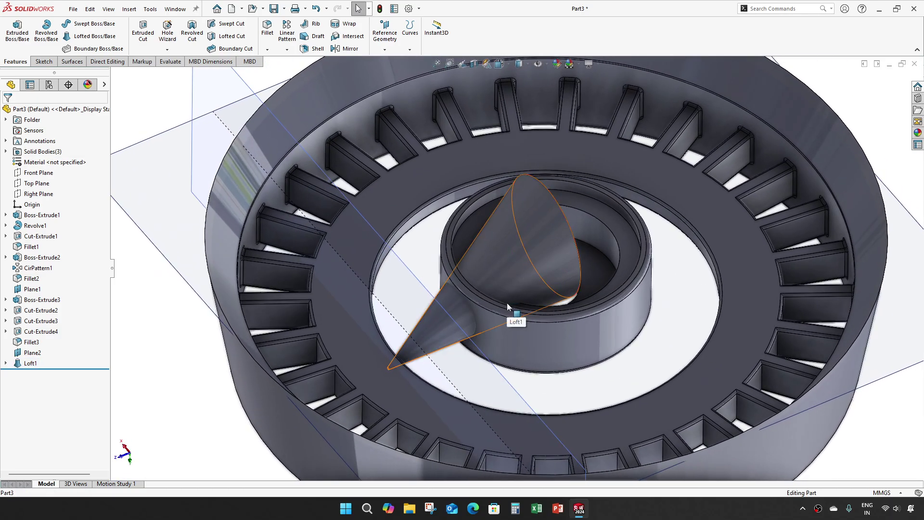
middle_drag(466, 319, 338, 134)
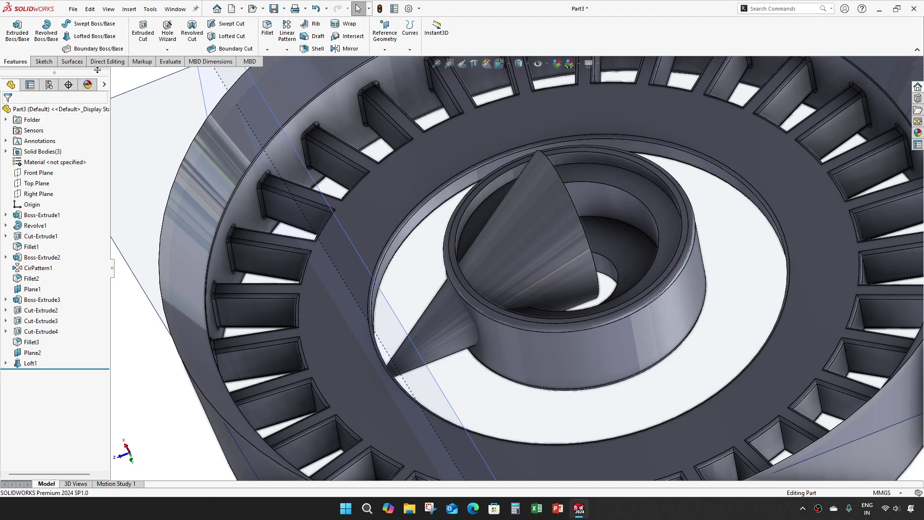
click(80, 67)
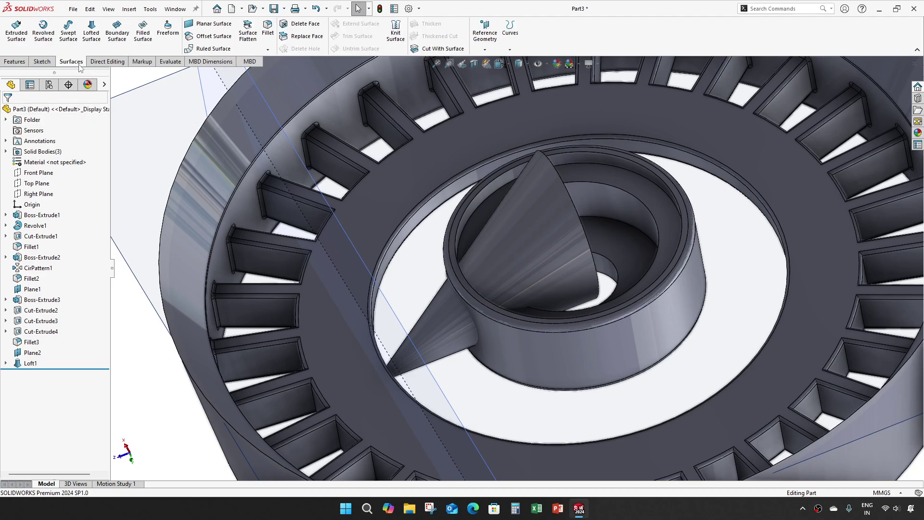
click(450, 49)
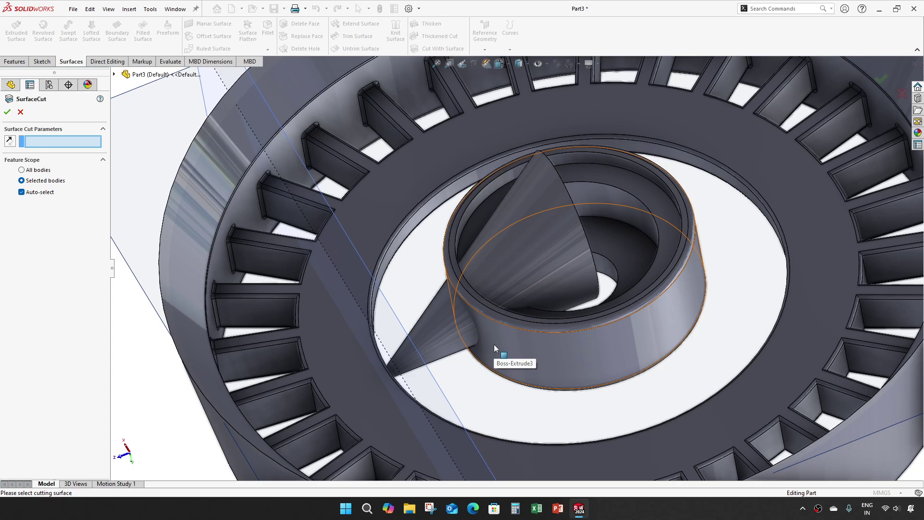
click(517, 355)
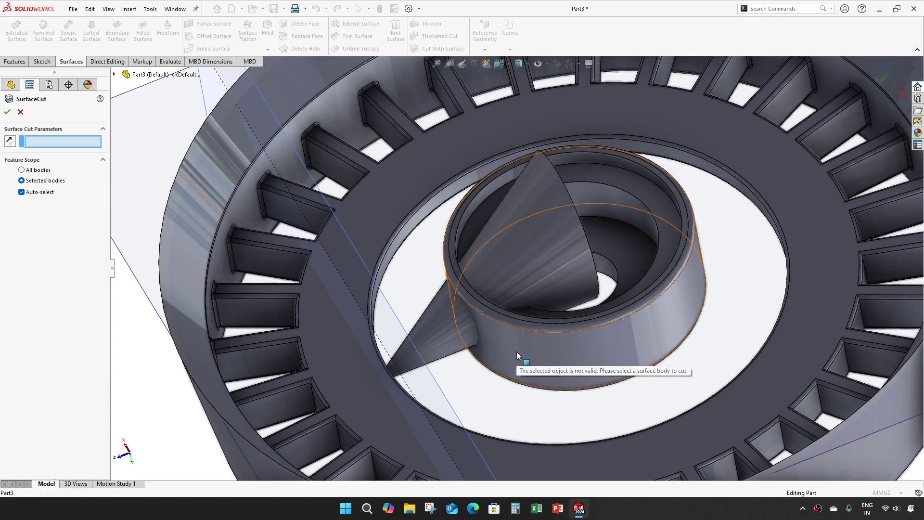
click(519, 360)
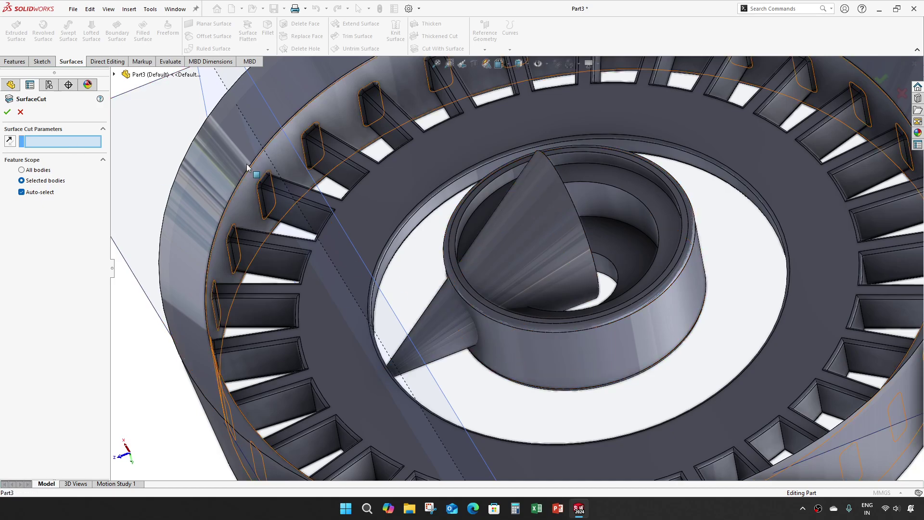
key(Escape)
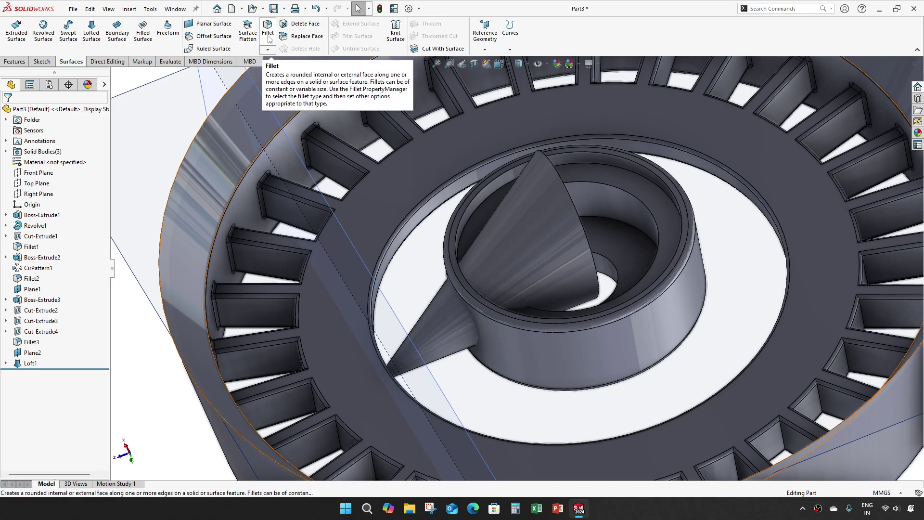
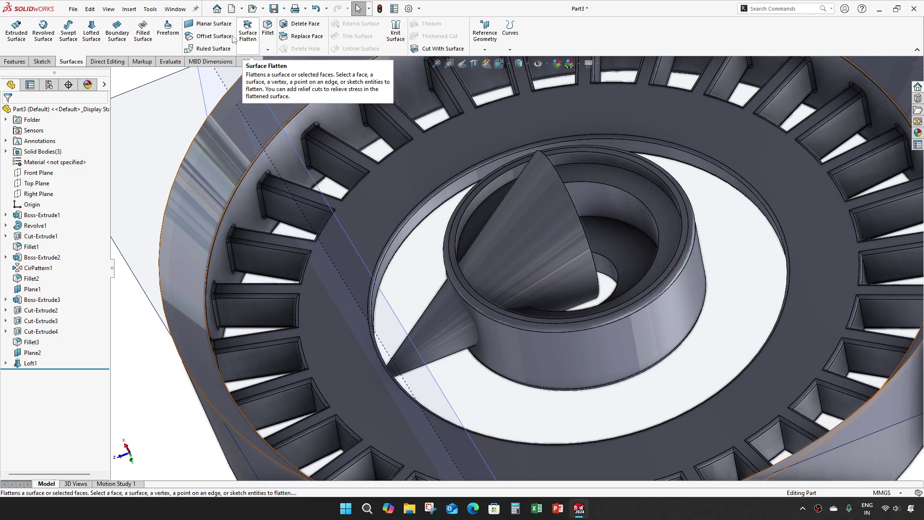
Create zero-distance offset surfaces (0.00 mm) from the hub's outer cylindrical face and the ribbed ring's inner face
click(202, 37)
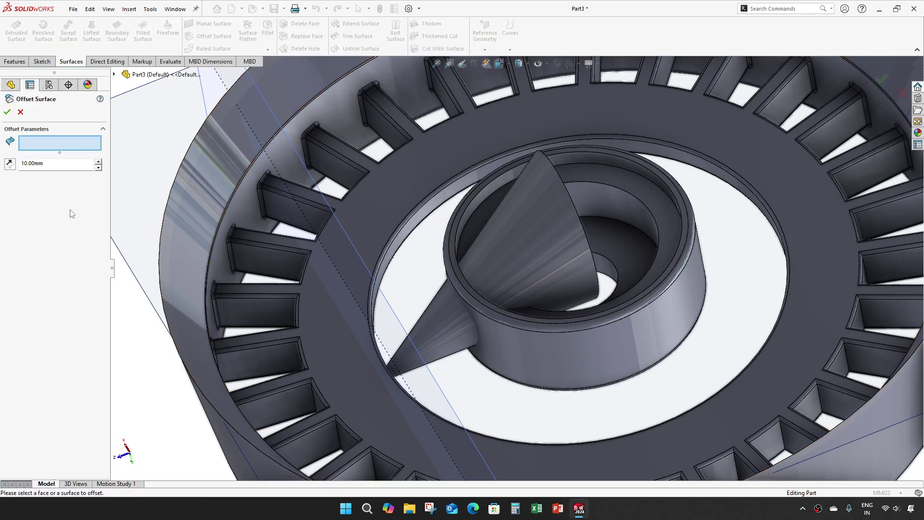
key(Return)
click(551, 350)
middle_drag(326, 277, 227, 360)
scroll(232, 337, down, 5)
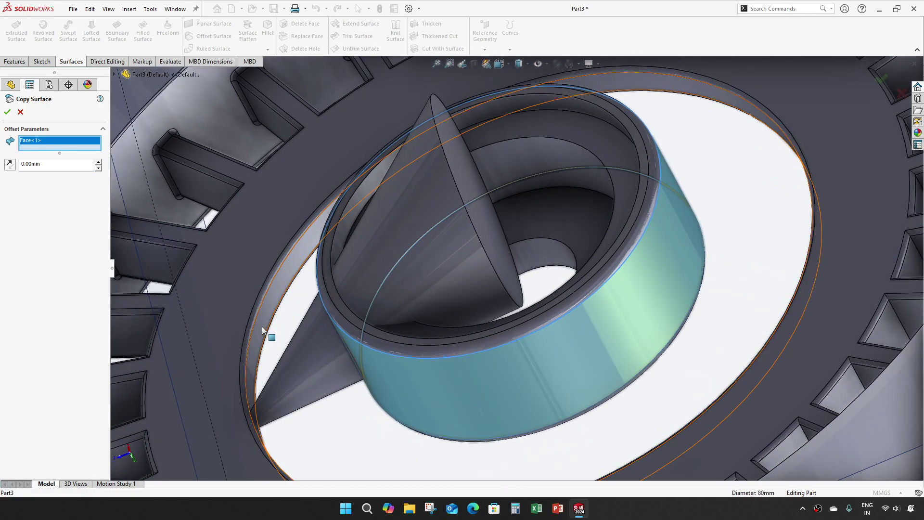
click(268, 337)
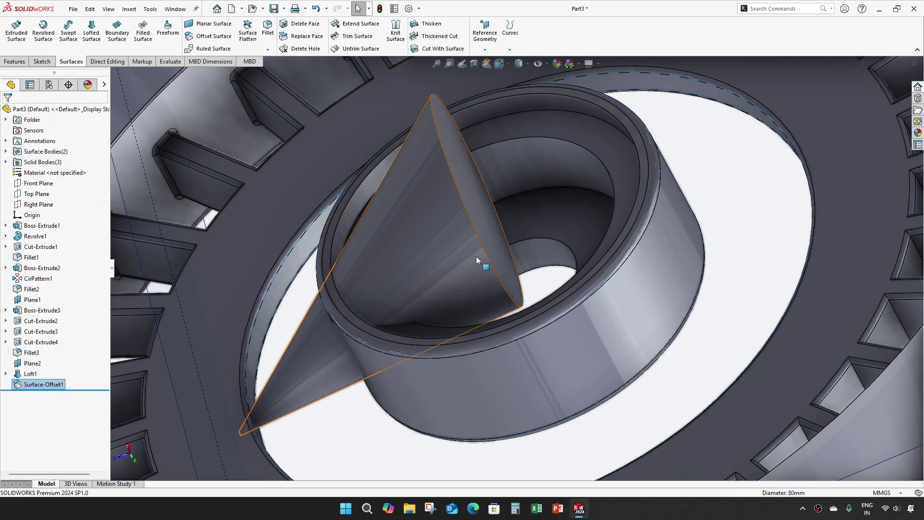
Try to cut with Surface-Offset1, turning off automatic body selection and limiting the scope to the tapered loft body
click(440, 50)
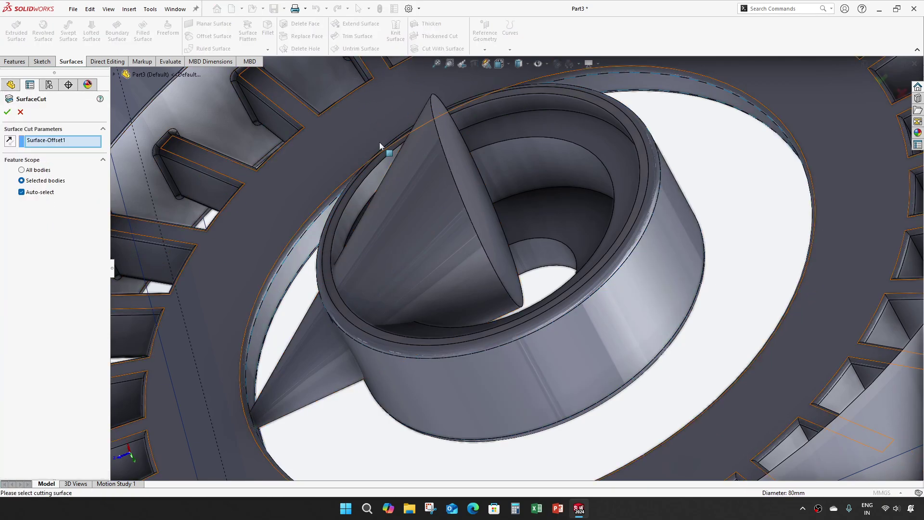
middle_drag(373, 209, 412, 223)
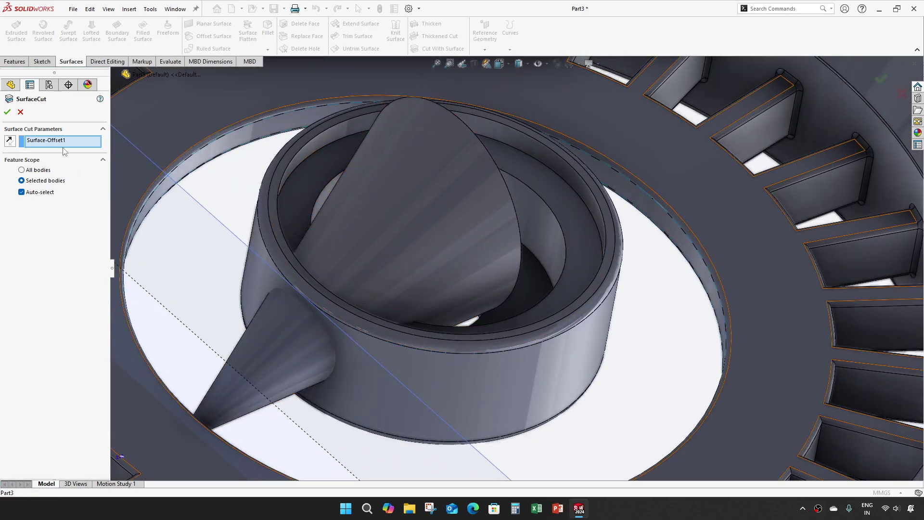
scroll(458, 262, up, 2)
middle_drag(362, 289, 337, 316)
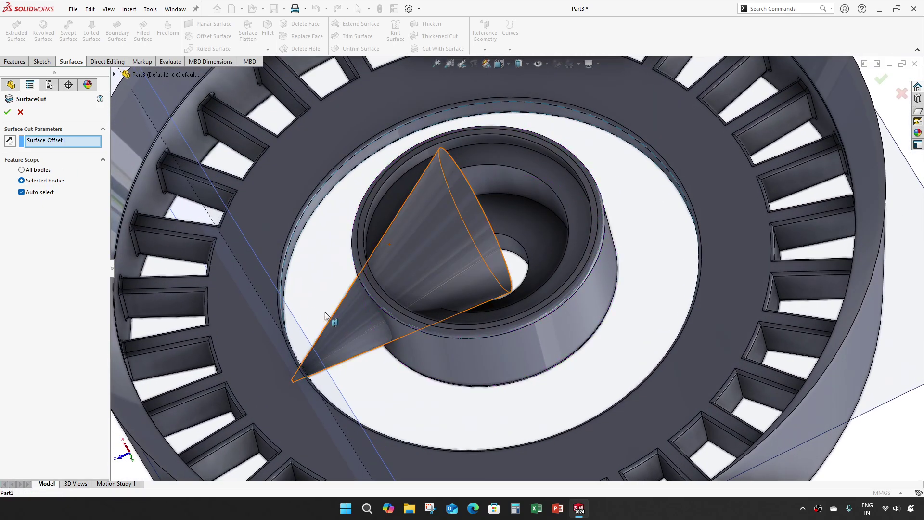
click(21, 192)
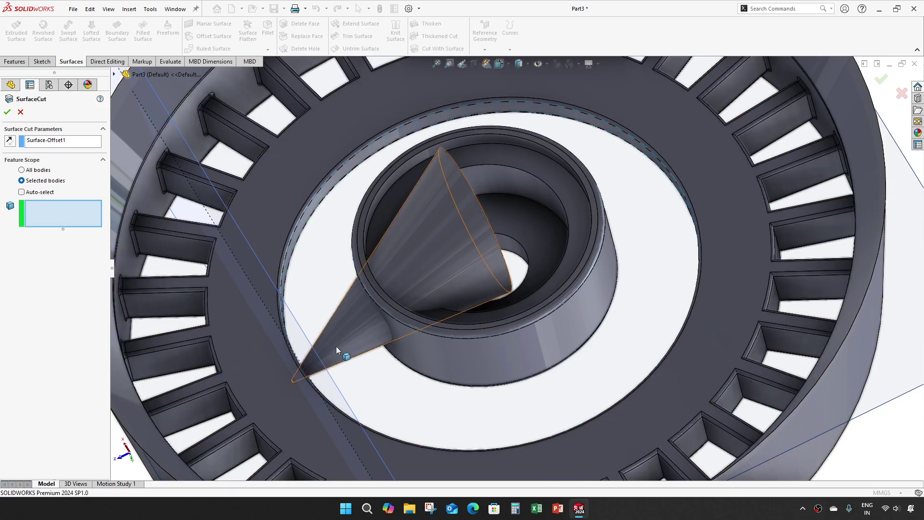
click(351, 344)
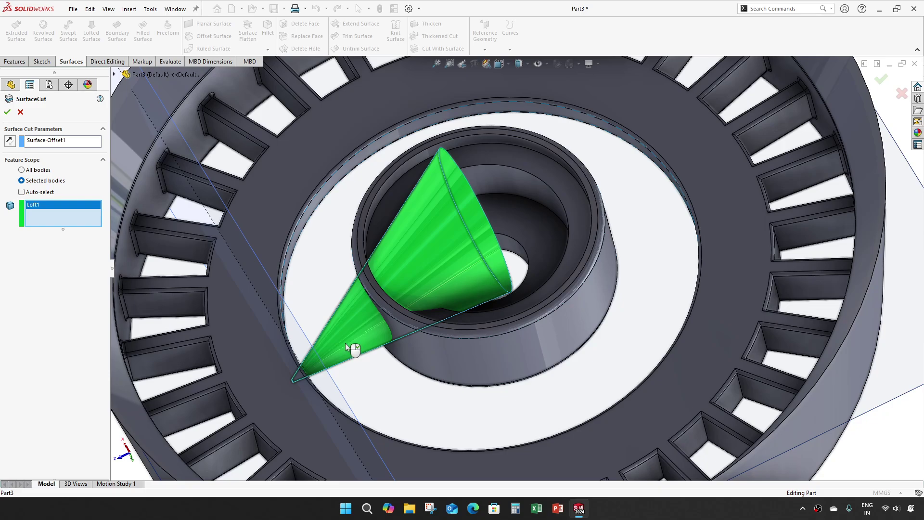
click(7, 113)
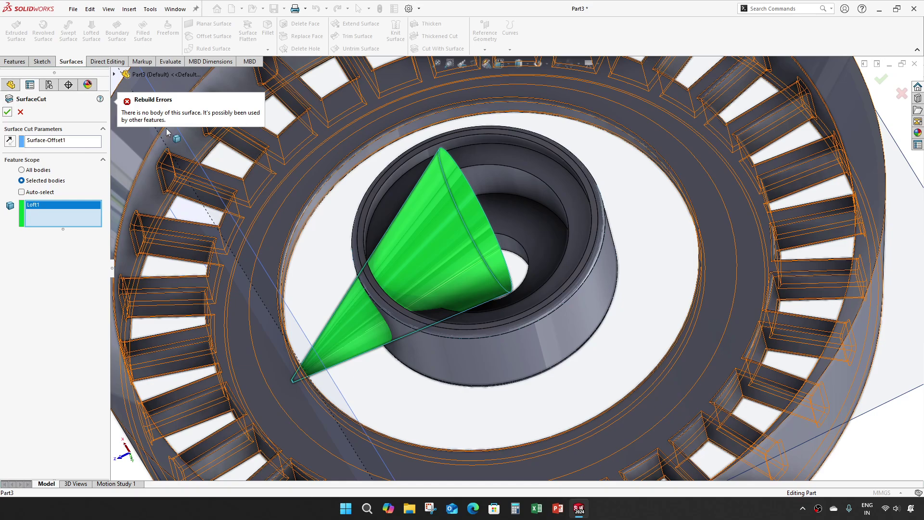
Clear the cutting surface, select the whole Surface-Offset1 feature again and retry the cut on the loft
right_click(82, 145)
click(115, 151)
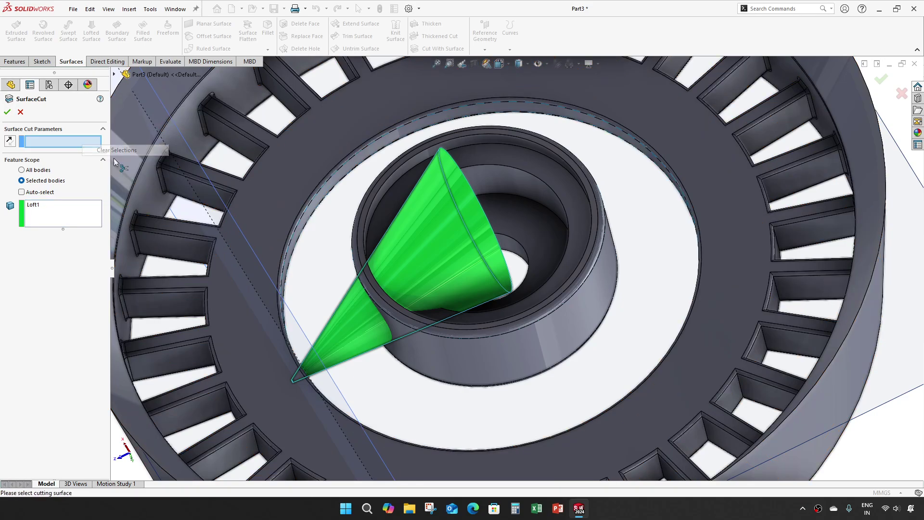
scroll(405, 244, up, 5)
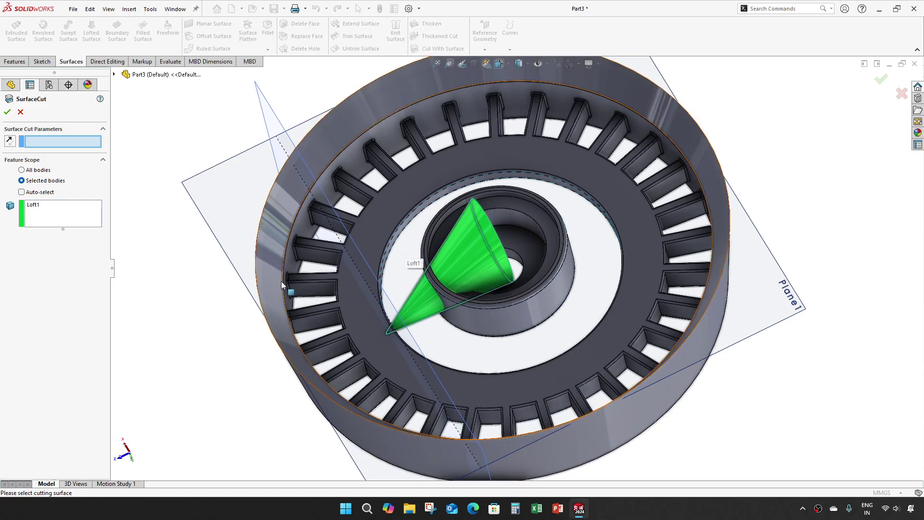
scroll(238, 251, down, 3)
click(114, 74)
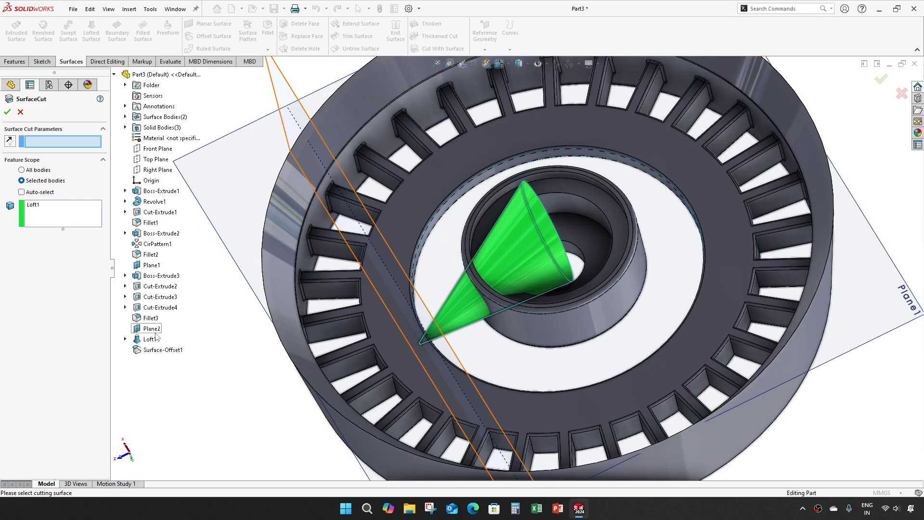
click(160, 350)
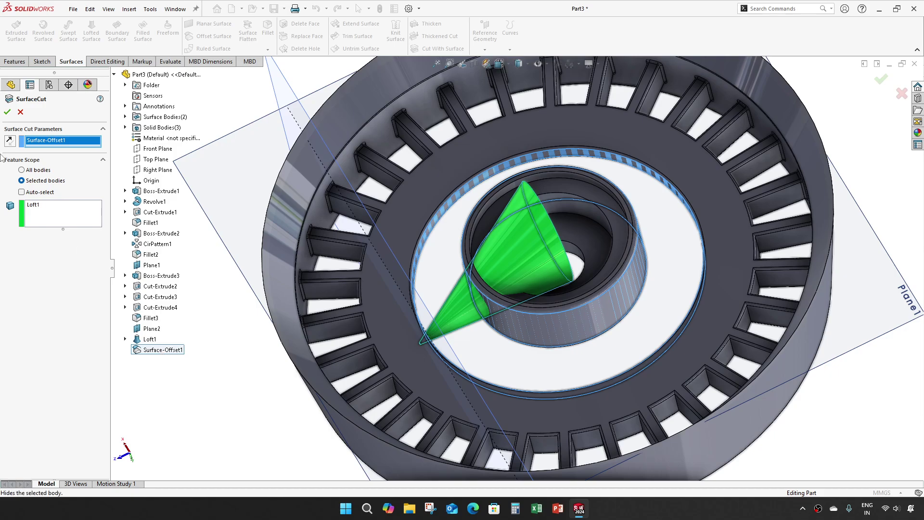
click(8, 112)
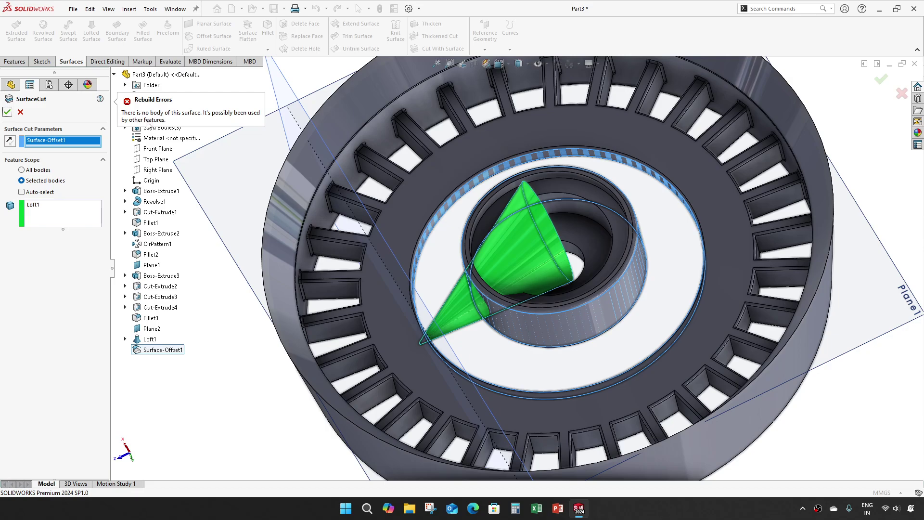
Replace the cutting surface with the hub's surface body Surface-Offset1[1] and cut away the loft portion inside the hub
scroll(414, 348, down, 5)
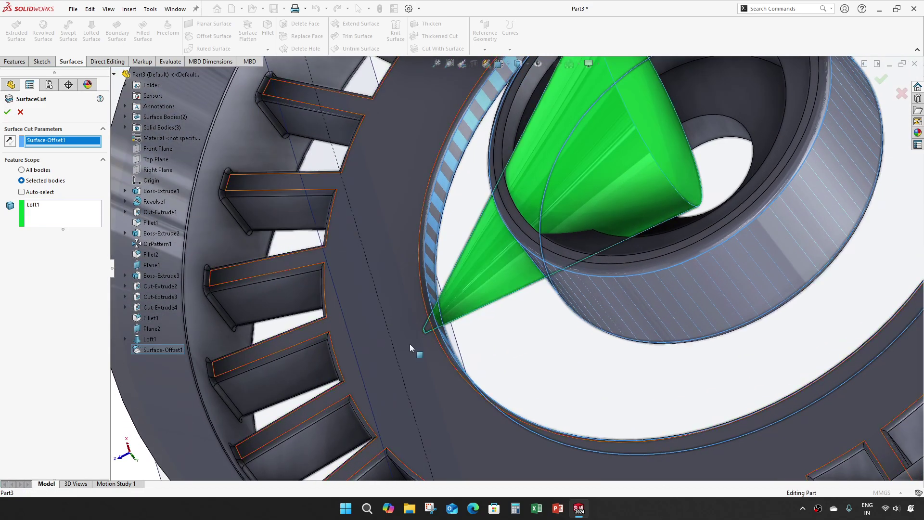
right_click(54, 144)
click(92, 149)
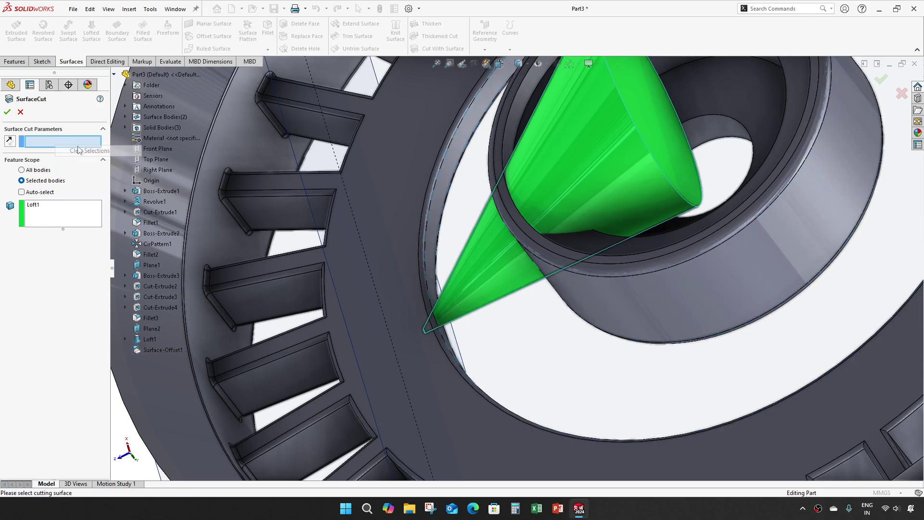
click(125, 117)
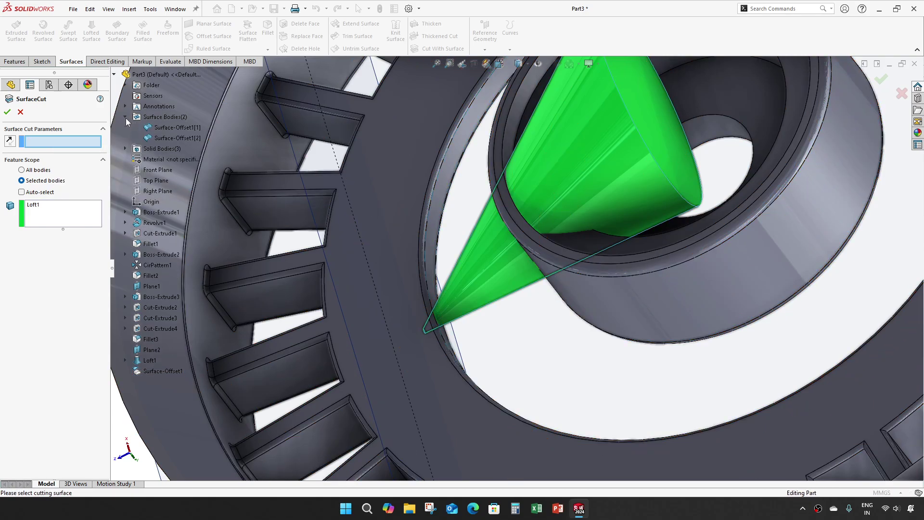
click(163, 128)
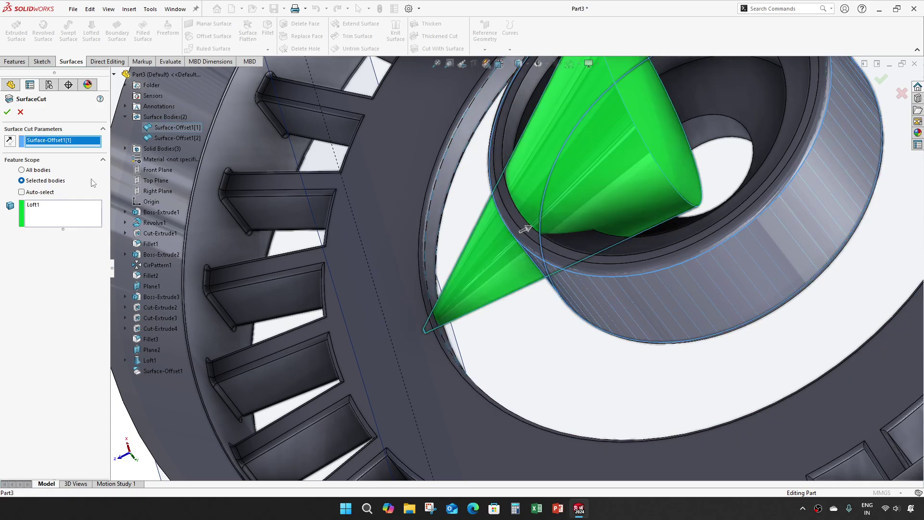
middle_drag(300, 232, 310, 233)
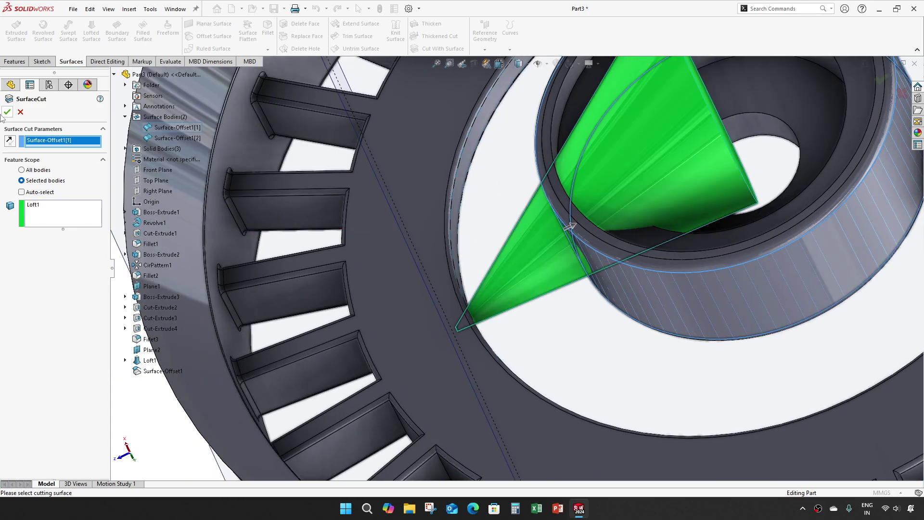
click(8, 112)
Cut the remaining spoke body with the ring's surface body Surface-Offset1[2], with automatic body selection off
middle_drag(552, 336, 522, 339)
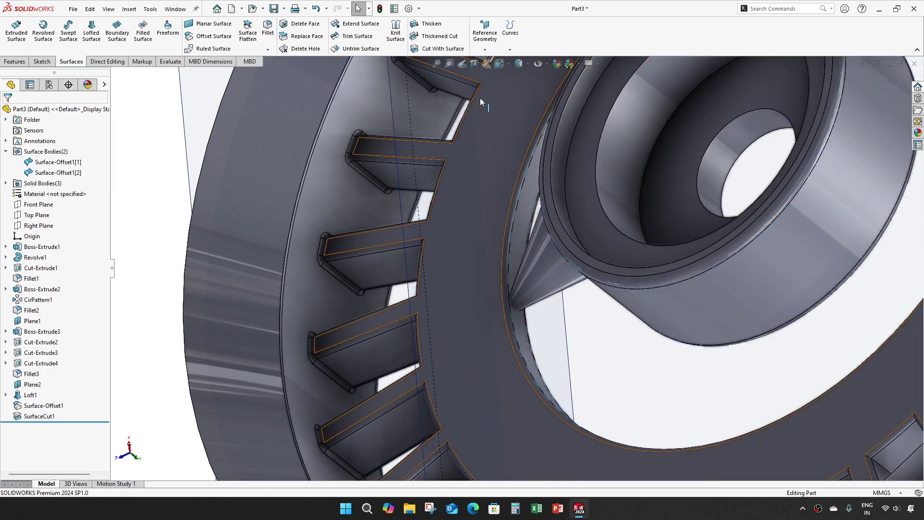
click(457, 54)
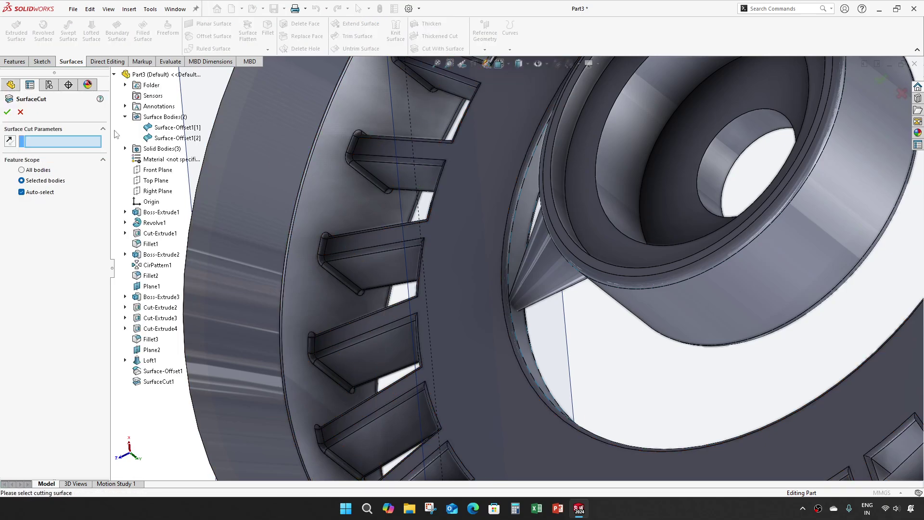
click(171, 139)
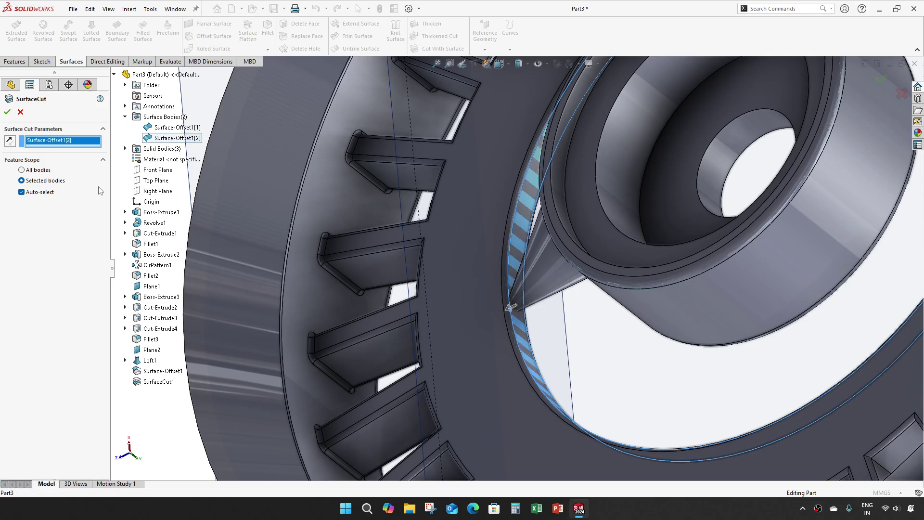
click(24, 192)
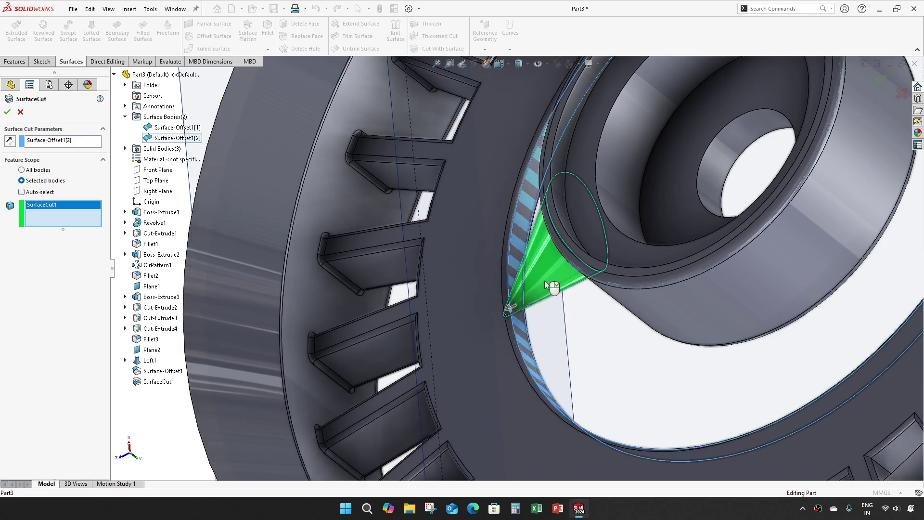
click(7, 112)
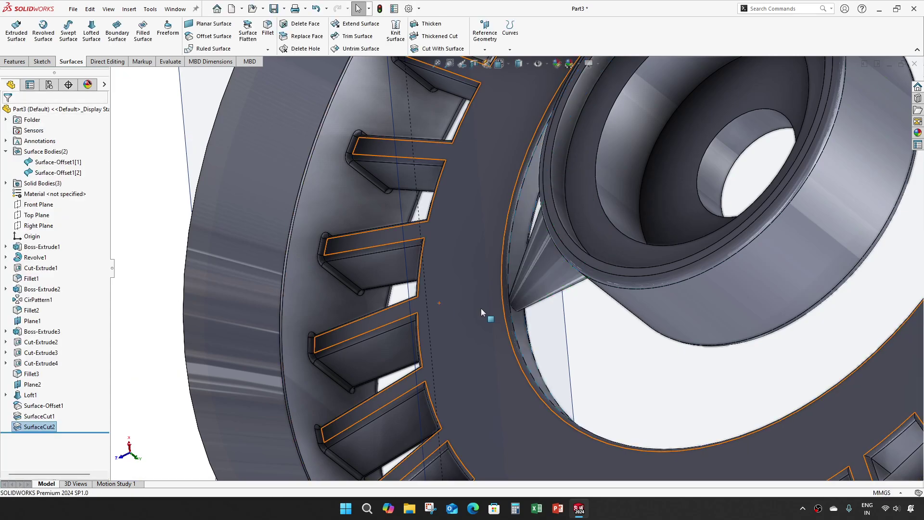
Hide both offset surface bodies and turn off the display of reference planes
click(514, 313)
middle_drag(514, 314, 533, 312)
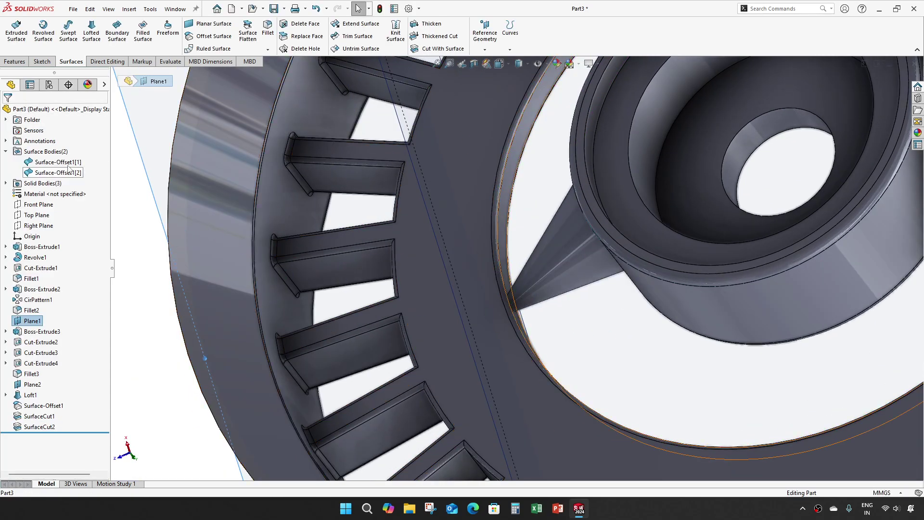
click(52, 162)
ctrl+click(74, 173)
click(81, 156)
click(537, 64)
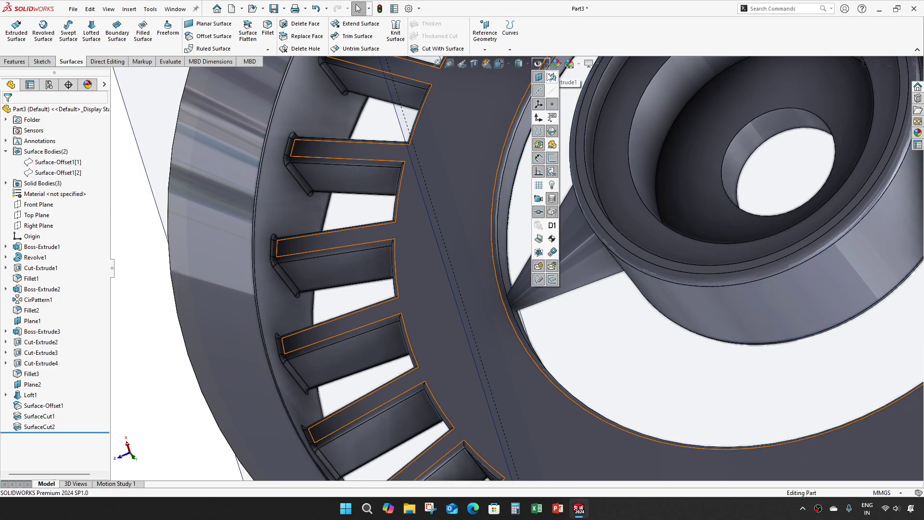
click(591, 371)
scroll(330, 271, up, 7)
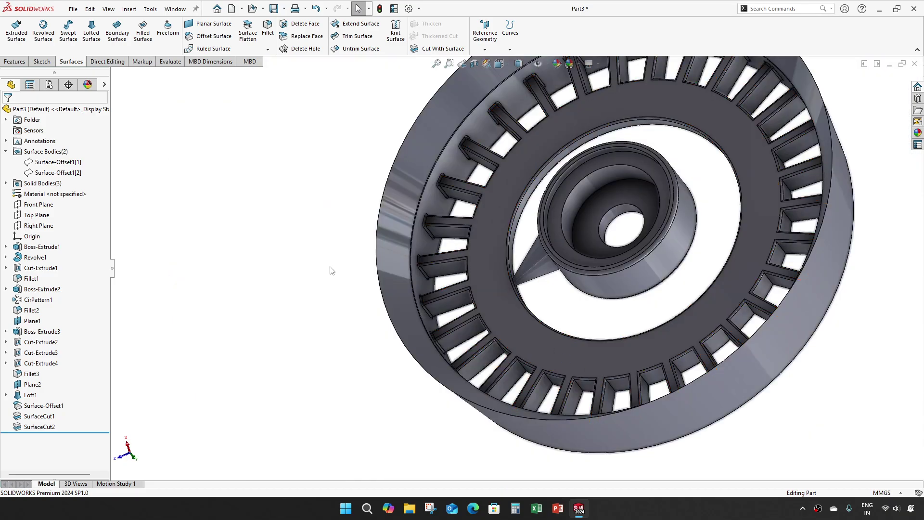
middle_drag(525, 221, 584, 274)
scroll(568, 316, down, 2)
middle_drag(562, 321, 543, 319)
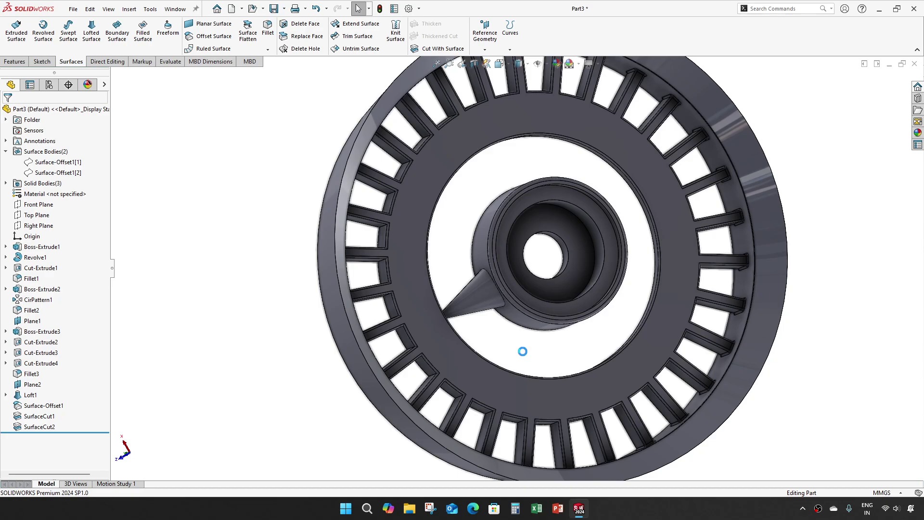
Save the part as TURBINE FAN 1 in the JET ENGINE folder
key(ctrl+s)
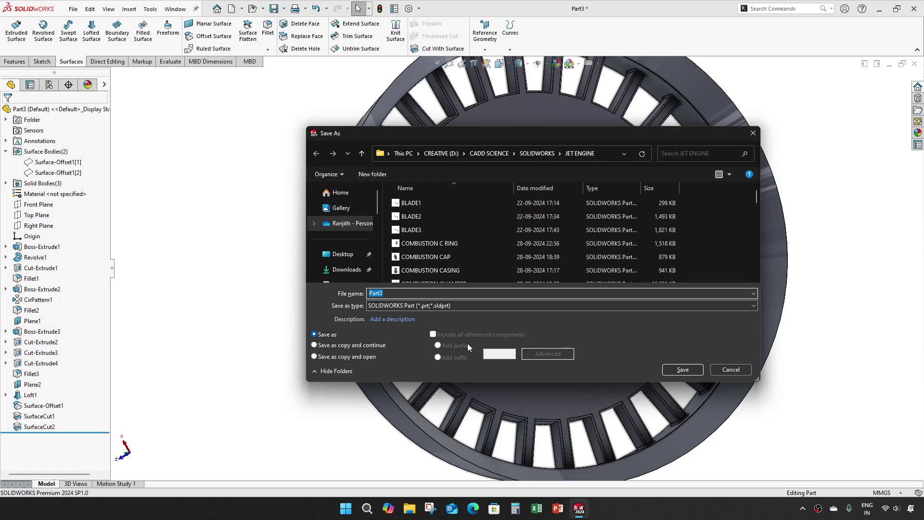
text(TURBIN)
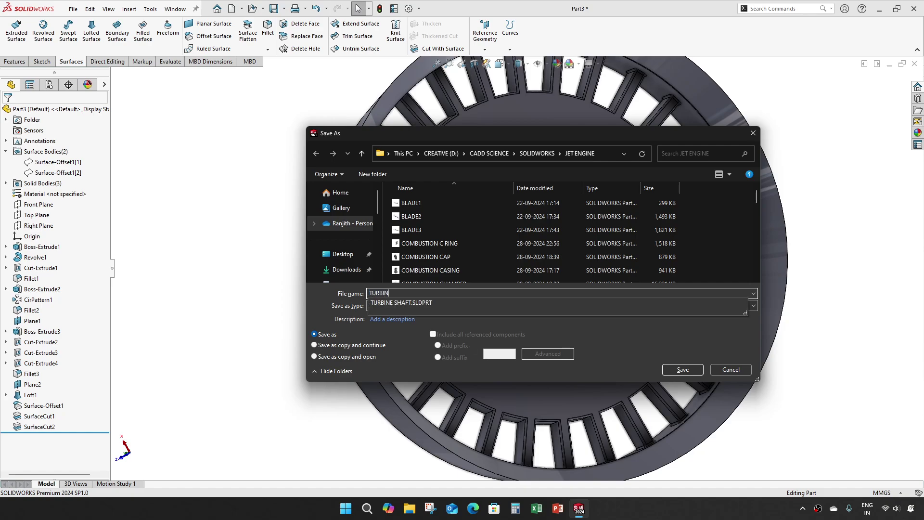
text(E FAN)
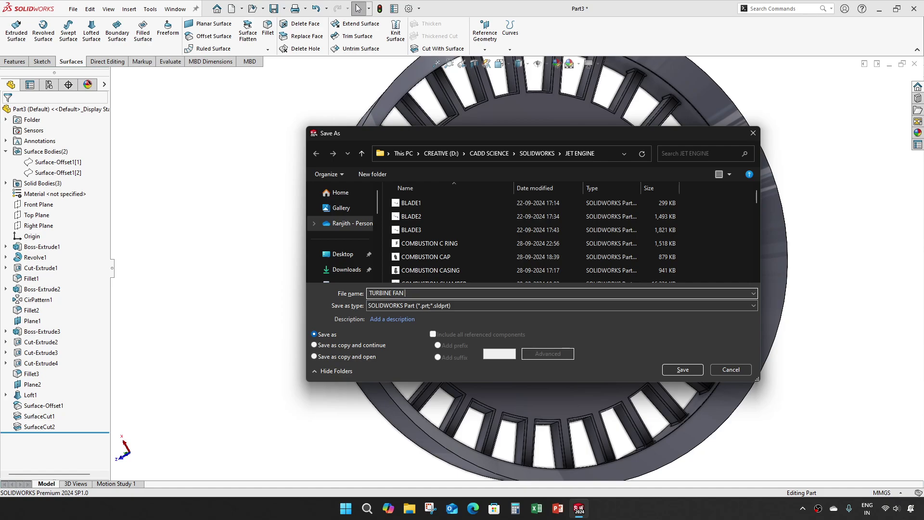
text( 1)
click(683, 369)
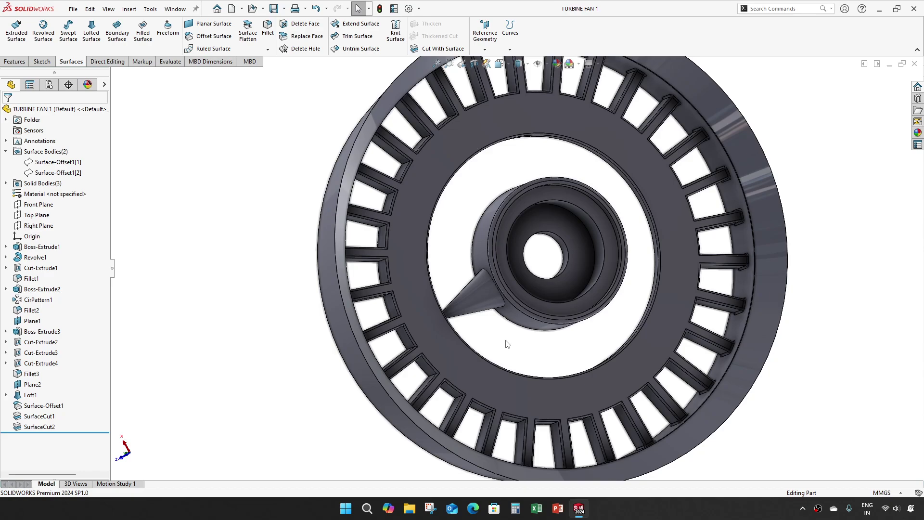
Circularly pattern the trimmed spoke body around the hub's outer face with 5 equally spaced instances over 360 degrees
middle_drag(195, 372, 193, 320)
key(Escape)
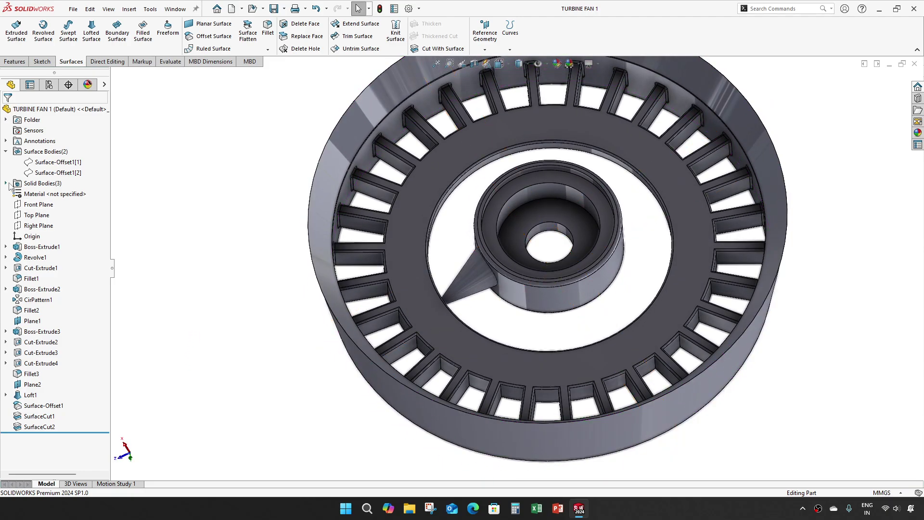
click(6, 182)
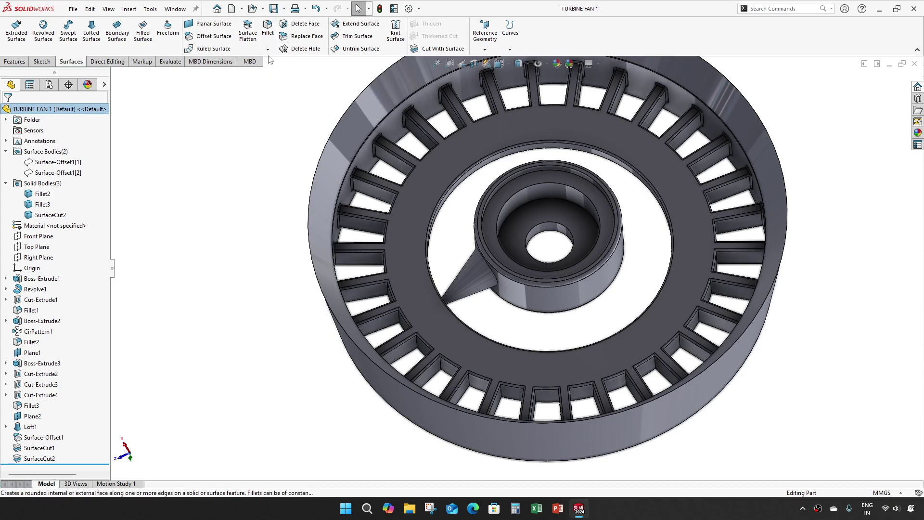
click(15, 62)
click(287, 49)
click(297, 76)
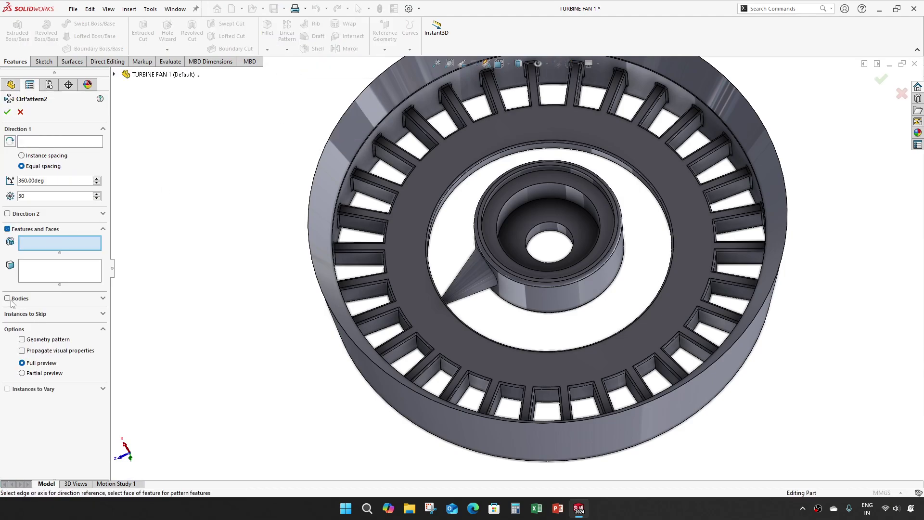
click(8, 298)
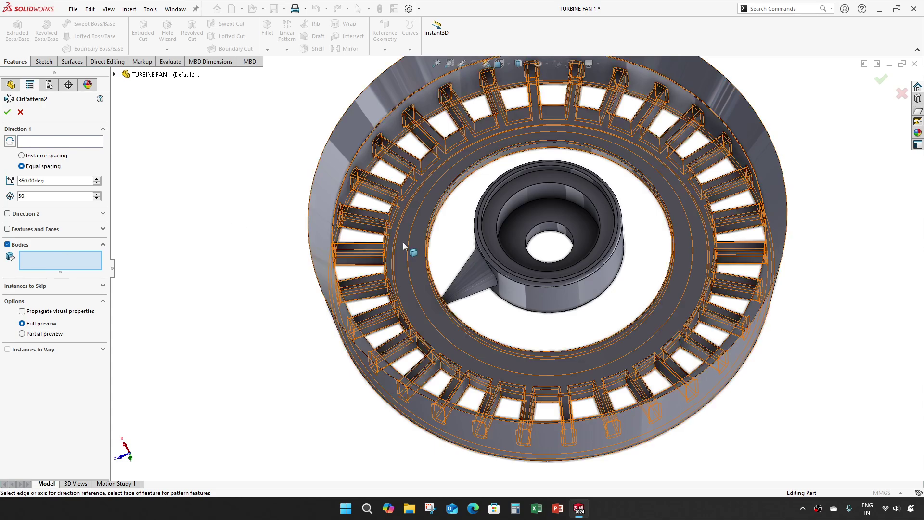
click(483, 289)
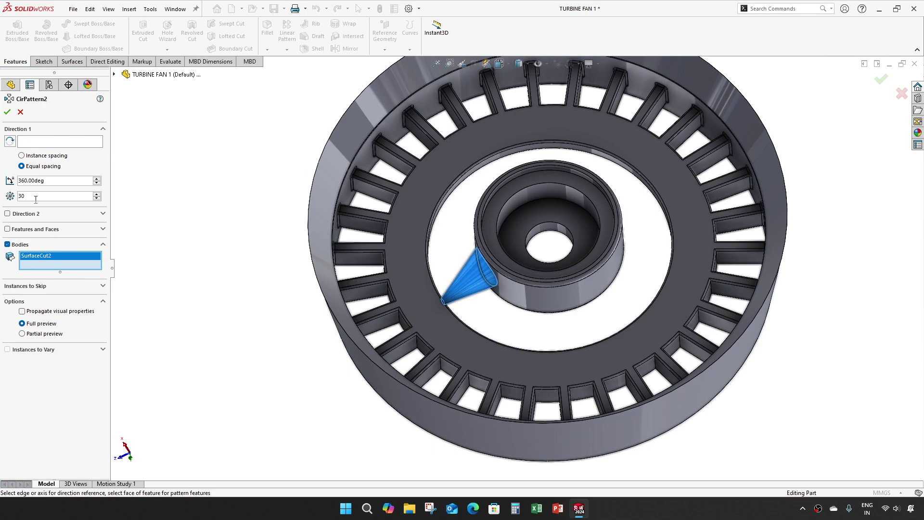
text(5)
click(67, 142)
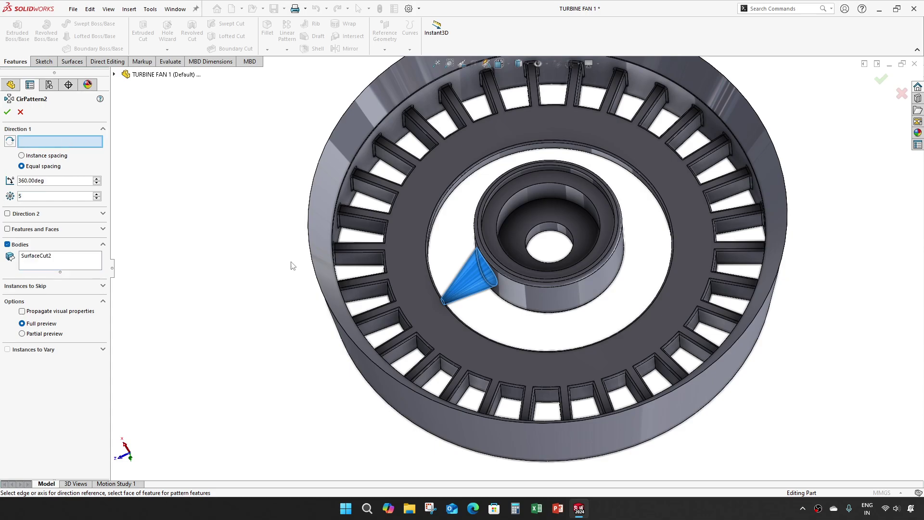
click(534, 292)
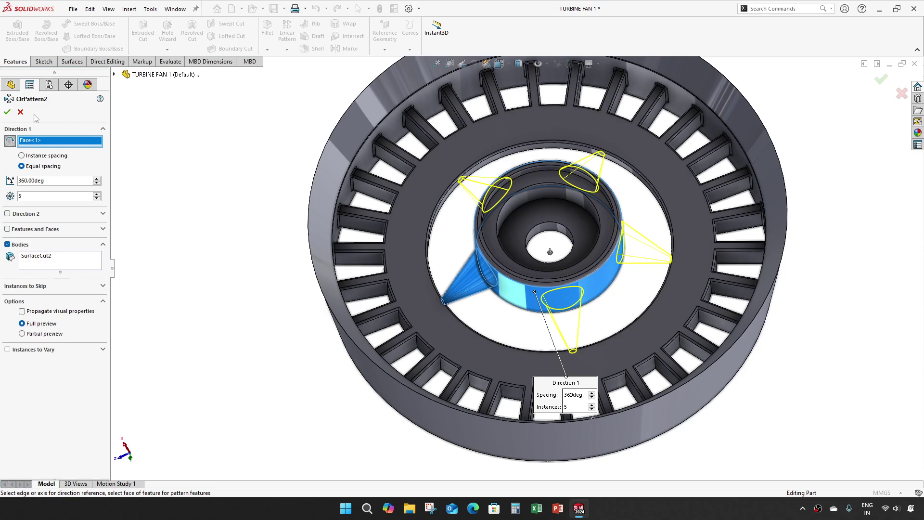
click(7, 112)
scroll(550, 220, up, 3)
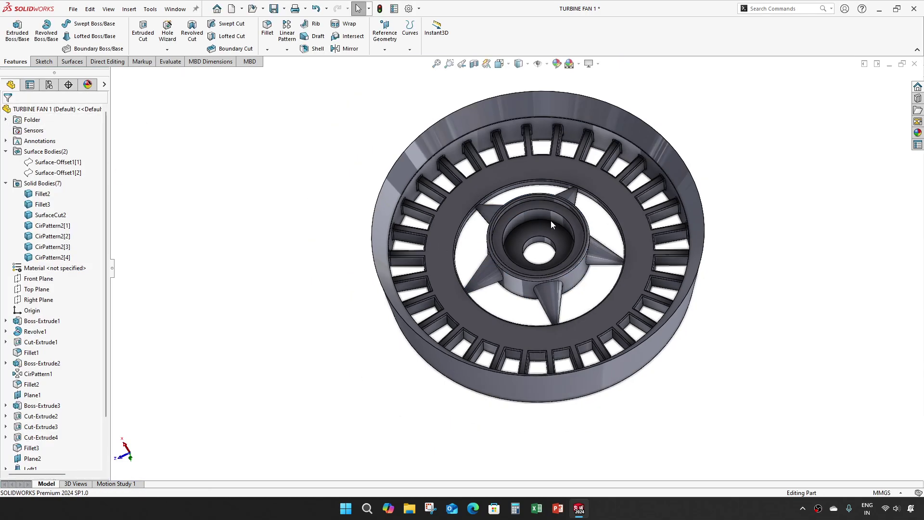
scroll(550, 220, down, 1)
middle_drag(551, 220, 537, 280)
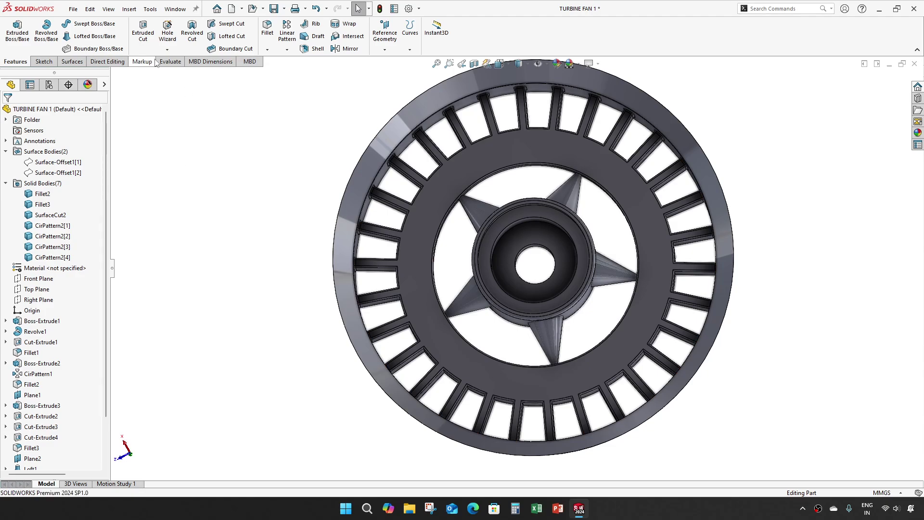
scroll(608, 243, up, 1)
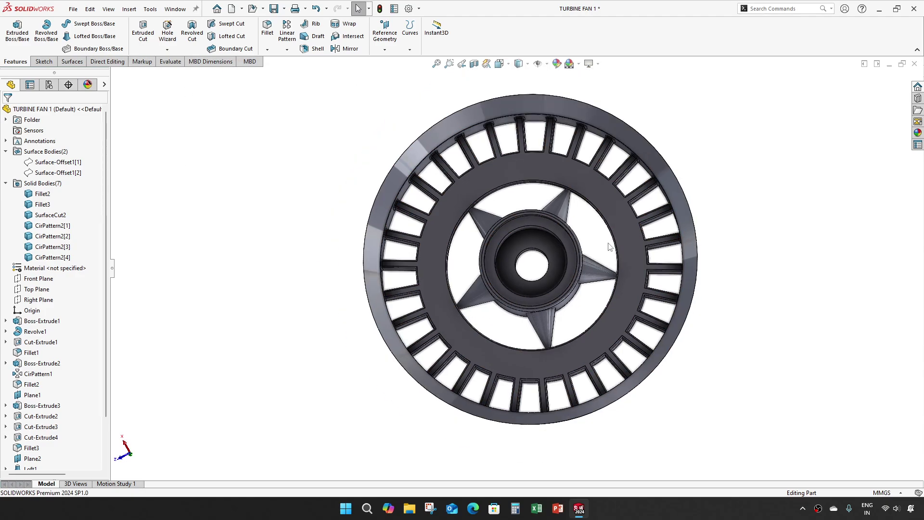
scroll(608, 243, down, 1)
middle_drag(589, 240, 596, 217)
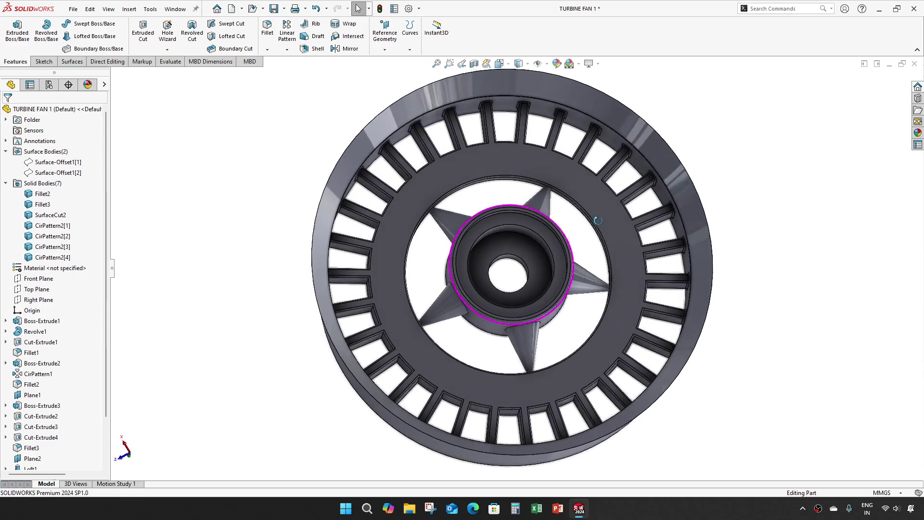
Combine the hub, all five spoke bodies and the ribbed ring into one solid body using the Add operation
click(118, 63)
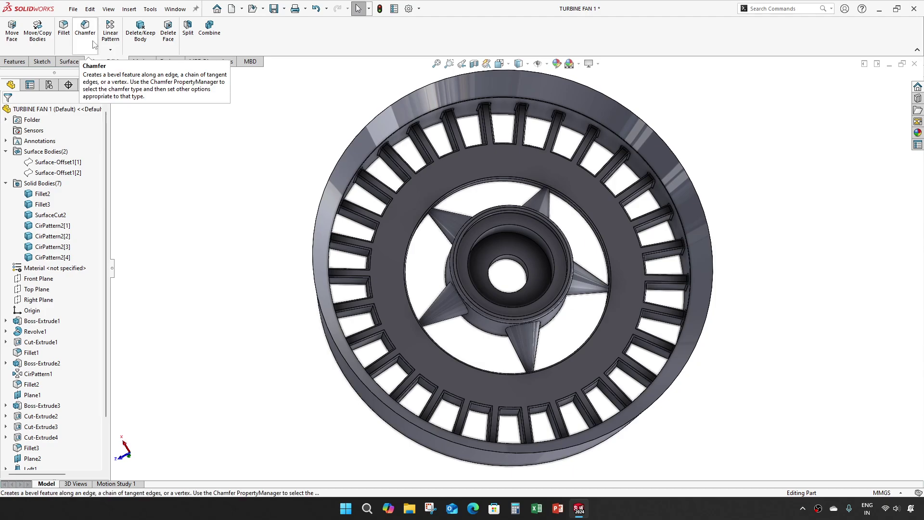
click(210, 30)
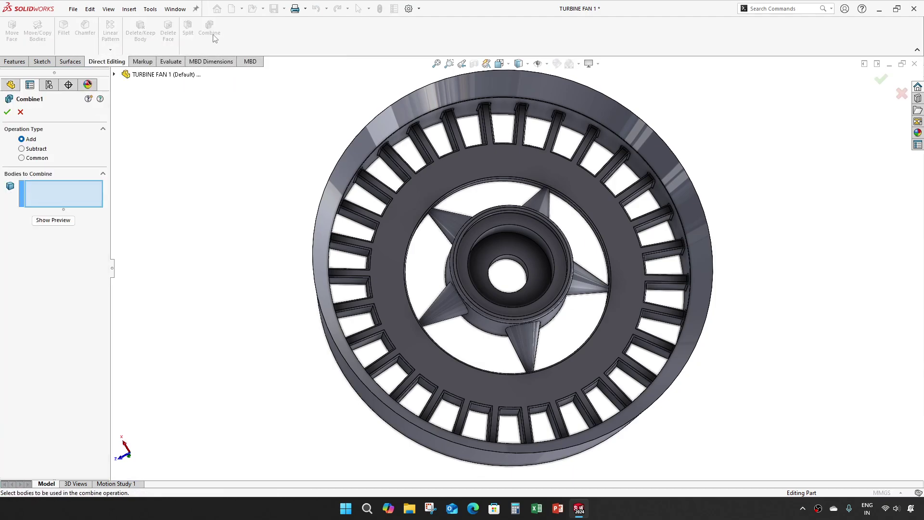
click(469, 246)
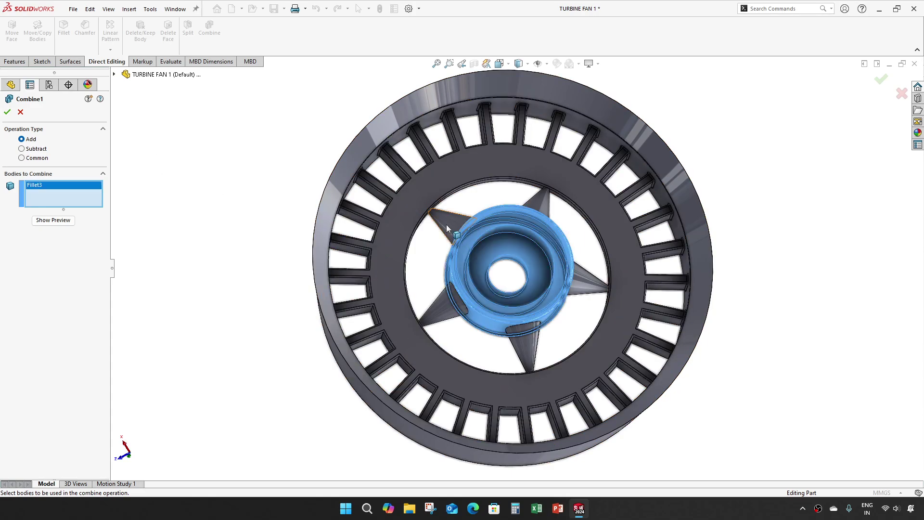
click(446, 225)
click(441, 291)
click(525, 344)
click(587, 284)
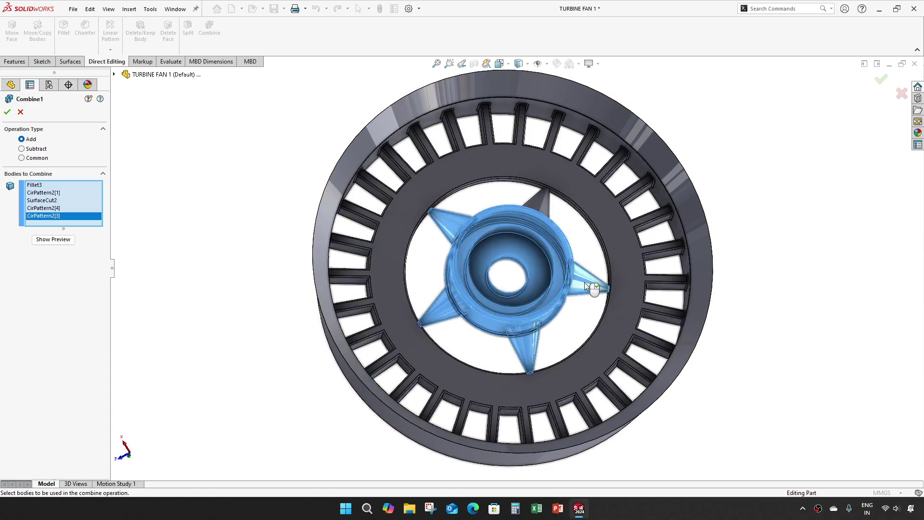
click(547, 204)
click(593, 199)
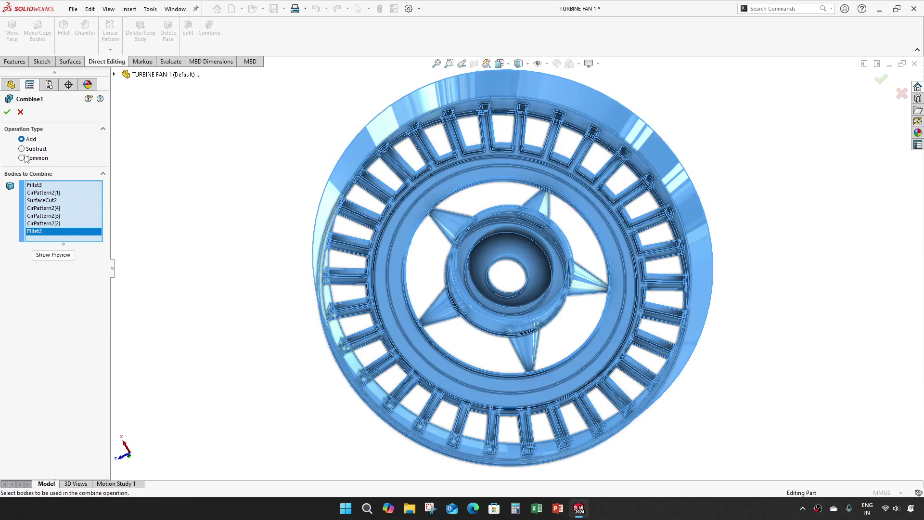
click(7, 112)
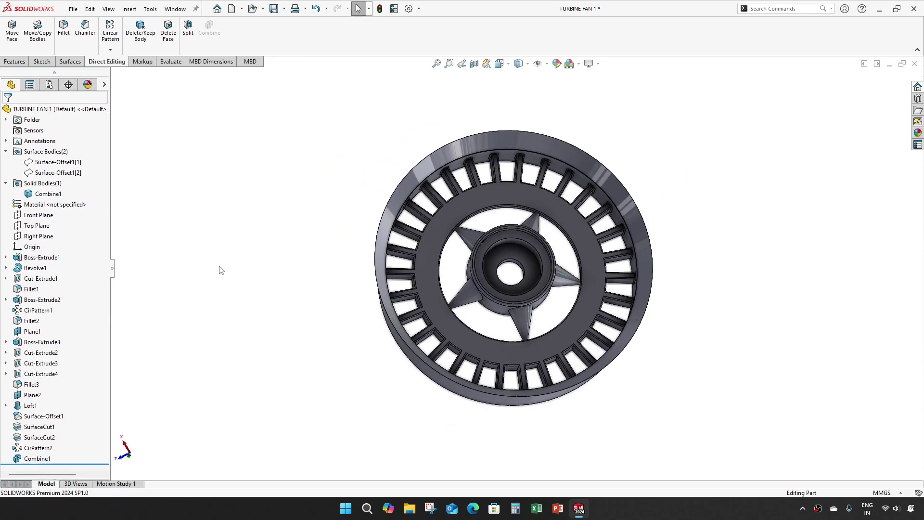
Save the turbine fan part
scroll(553, 277, down, 2)
middle_drag(552, 277, 543, 302)
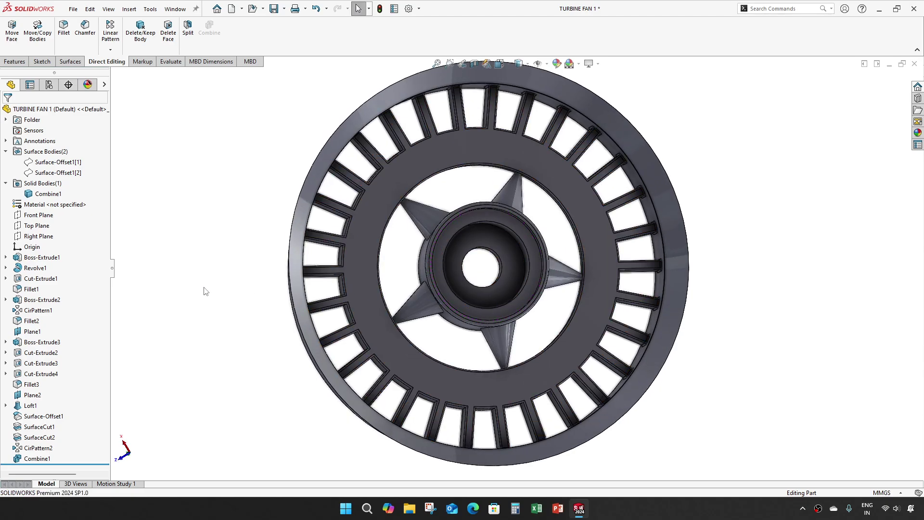
key(ctrl+s)
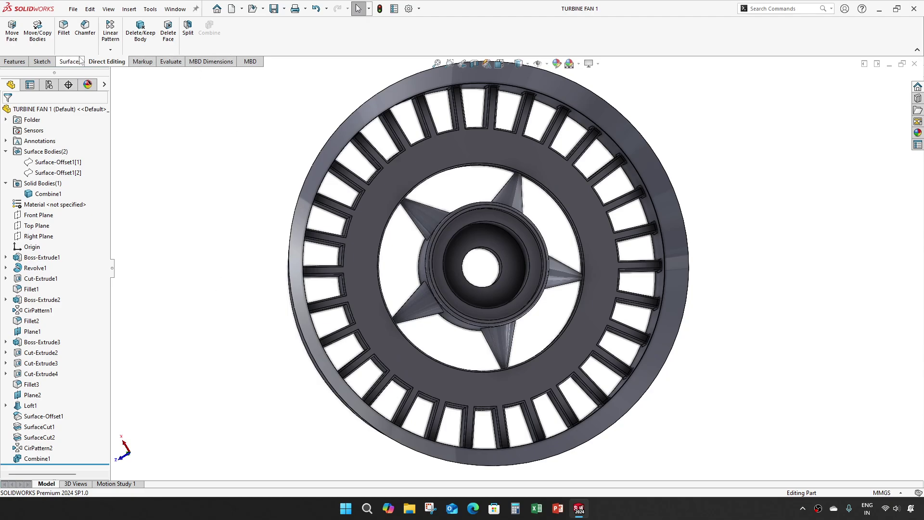
Fillet the spoke junctions with a 1 mm radius by selecting the hub's outer face and the ring's inner face
click(15, 62)
click(268, 36)
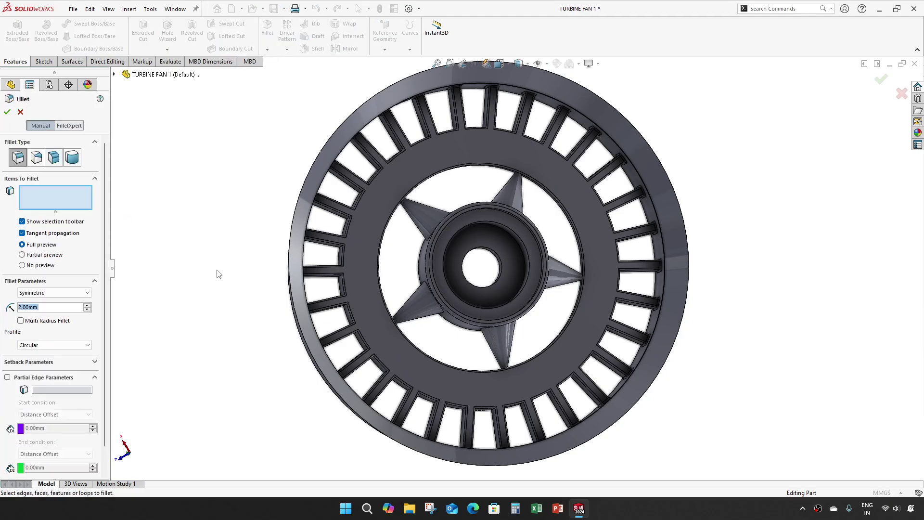
middle_drag(219, 273, 185, 216)
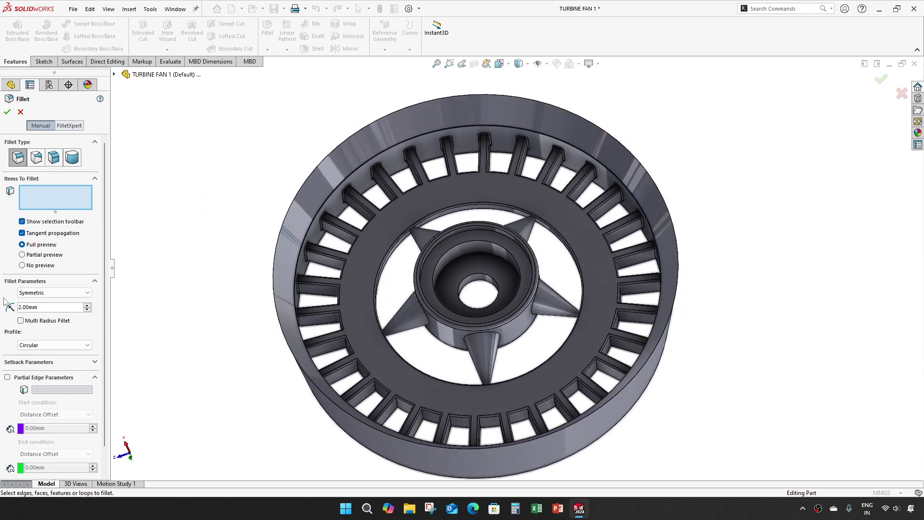
click(43, 308)
text(1)
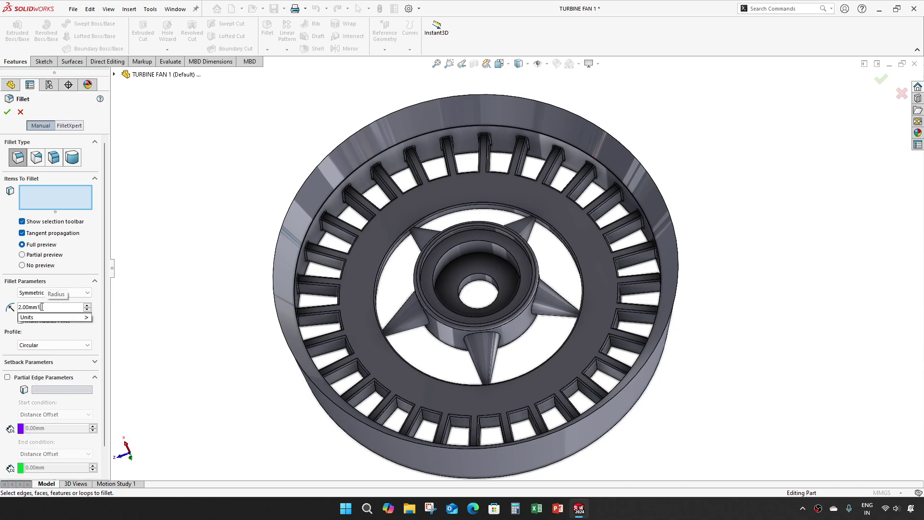
key(Return)
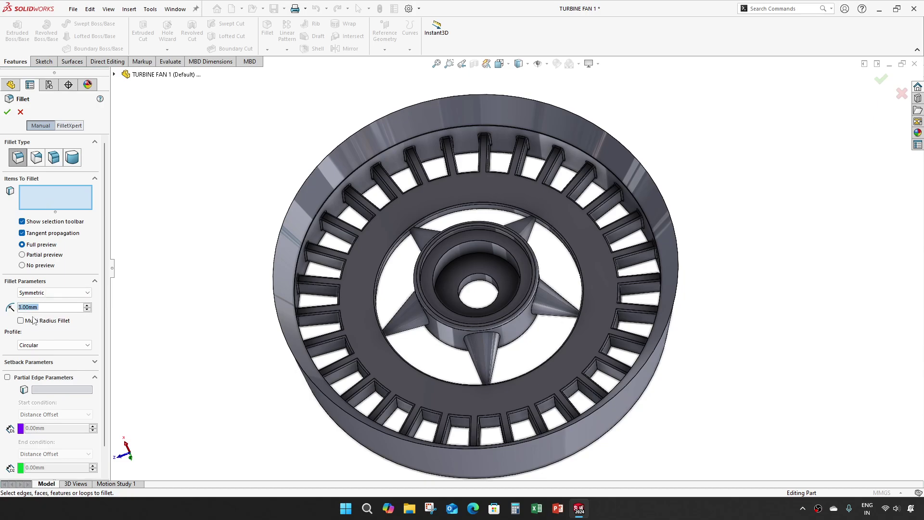
text(1)
key(Return)
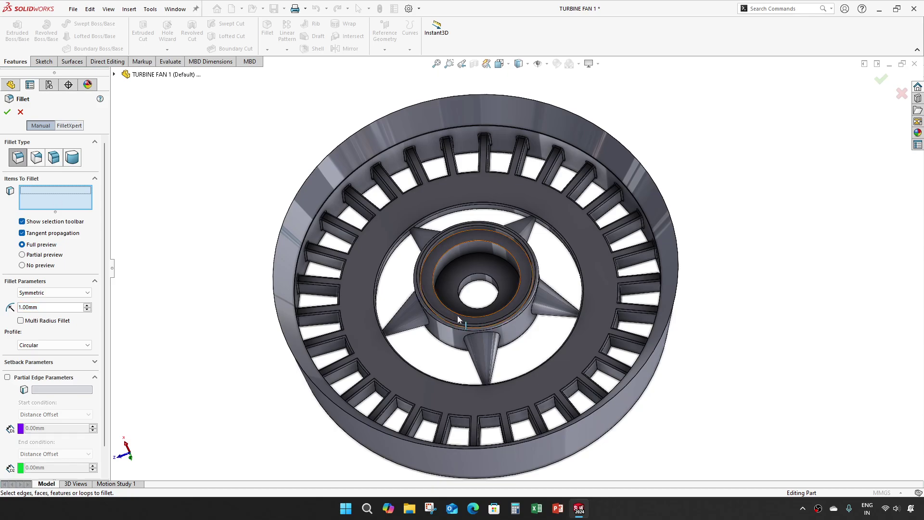
scroll(426, 300, down, 2)
middle_drag(454, 311, 394, 299)
scroll(412, 295, down, 3)
click(408, 334)
middle_drag(408, 333, 597, 350)
click(598, 352)
scroll(451, 352, up, 3)
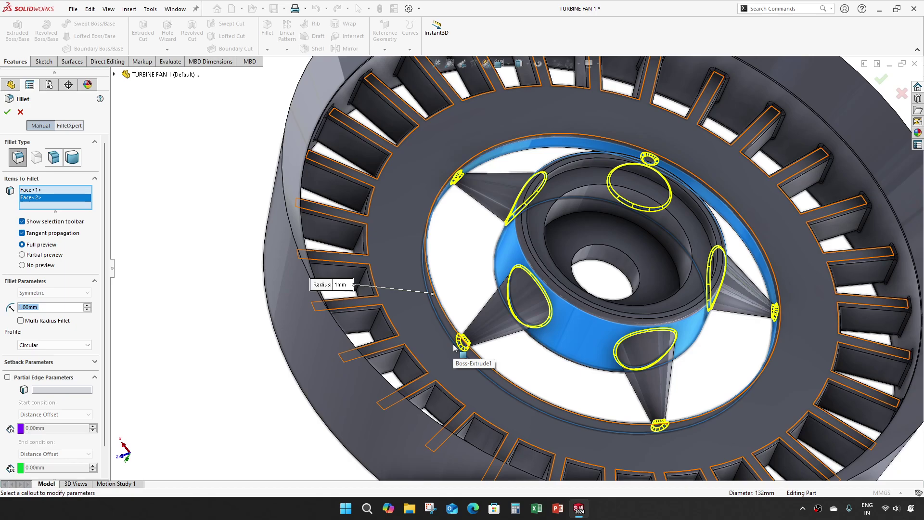
click(7, 113)
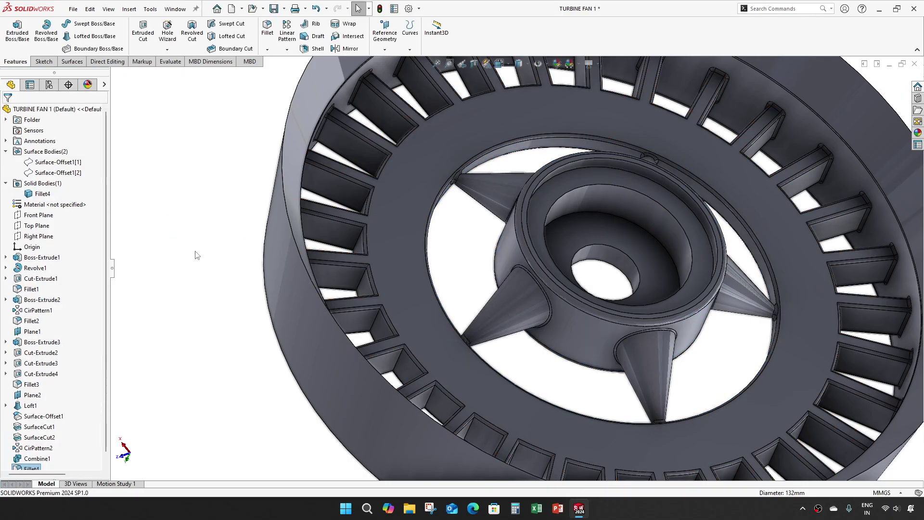
scroll(216, 279, up, 3)
scroll(619, 211, down, 5)
middle_drag(619, 211, 552, 276)
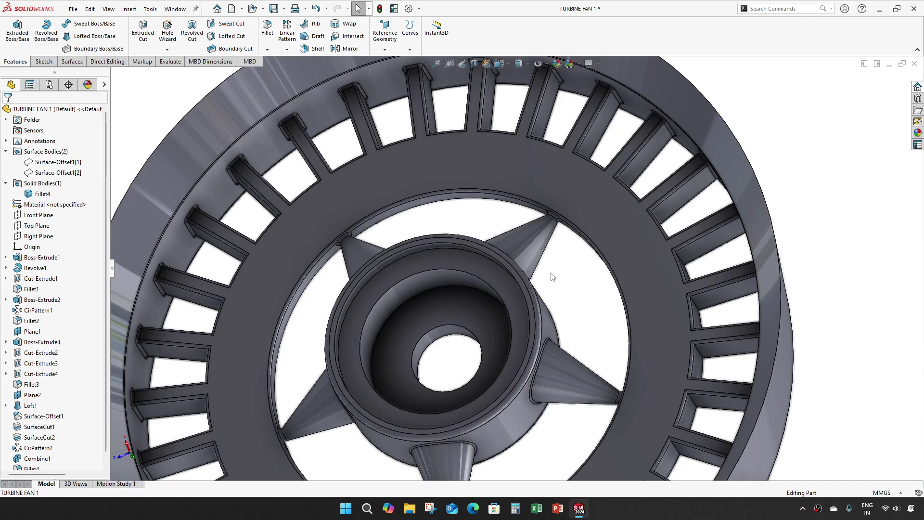
scroll(552, 276, up, 3)
middle_drag(542, 279, 503, 268)
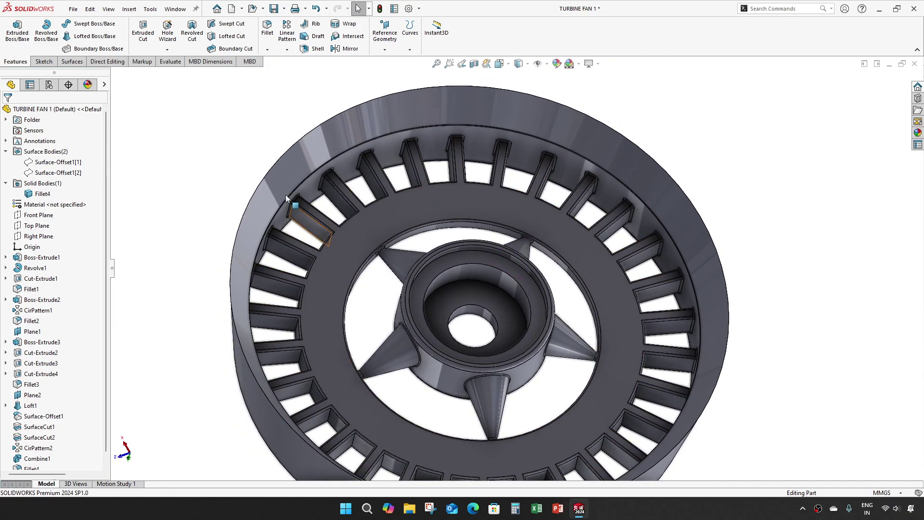
click(168, 30)
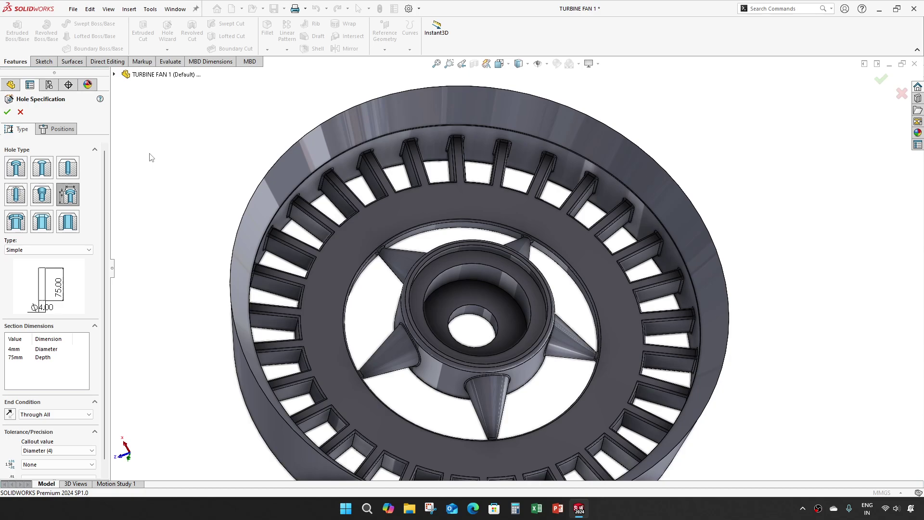
key(Escape)
Start an extruded-cut sketch on the ring's flat face and draw a circle of about 7.4 mm radius, about 79 mm from the origin
click(142, 33)
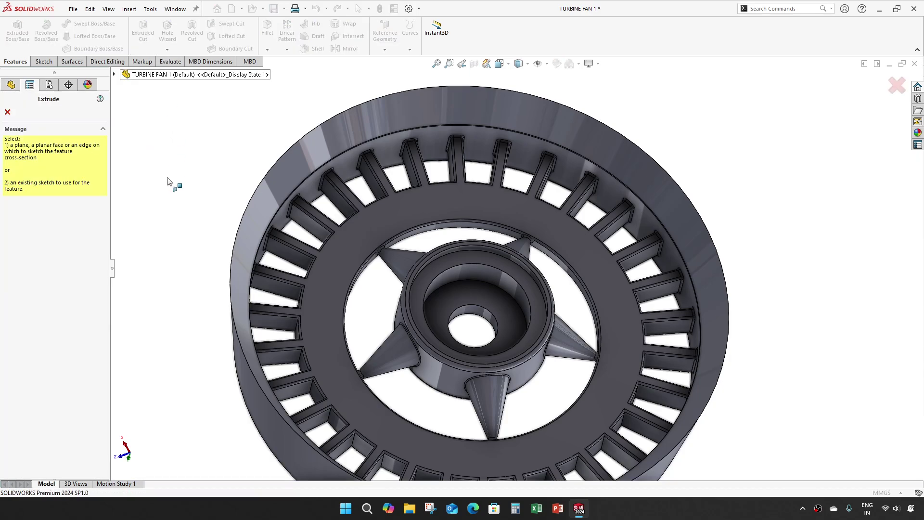
click(604, 294)
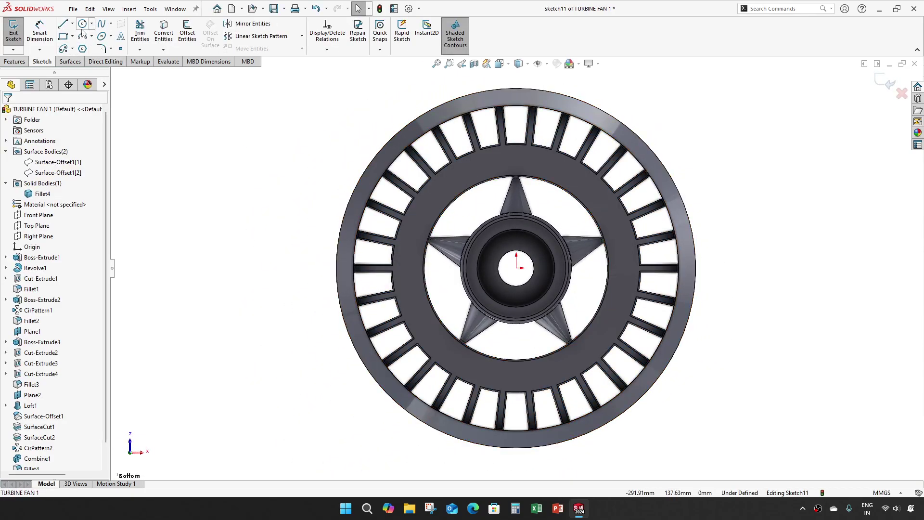
click(82, 24)
scroll(627, 262, down, 2)
click(611, 275)
click(613, 263)
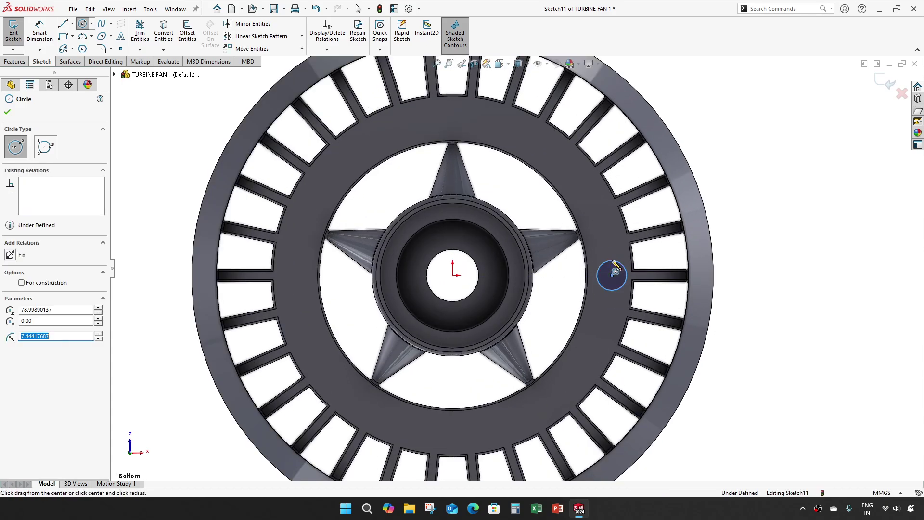
key(Escape)
Dimension the circle on the ring face to a diameter of 5.2 mm
key(d)
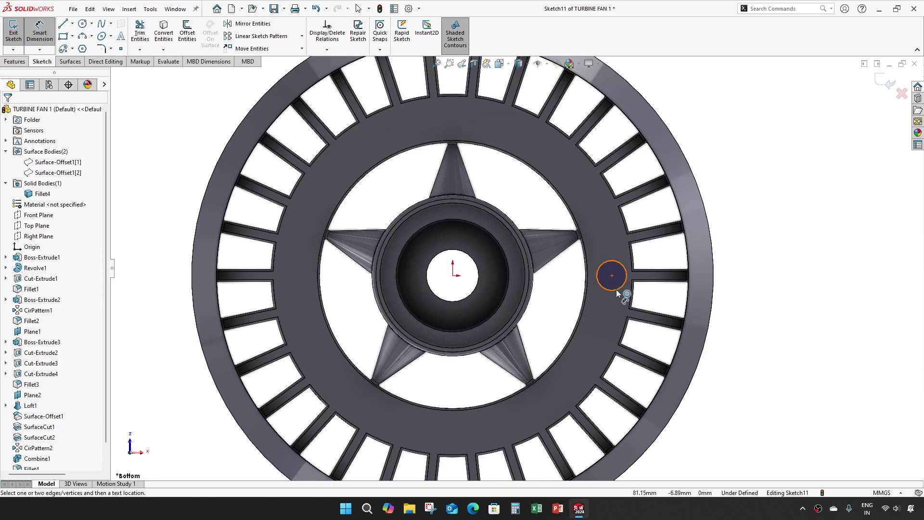
click(616, 290)
click(617, 311)
text(5.2)
key(Return)
Constrain the centre of the 5.2 mm circle to be horizontal with the origin
scroll(601, 269, down, 4)
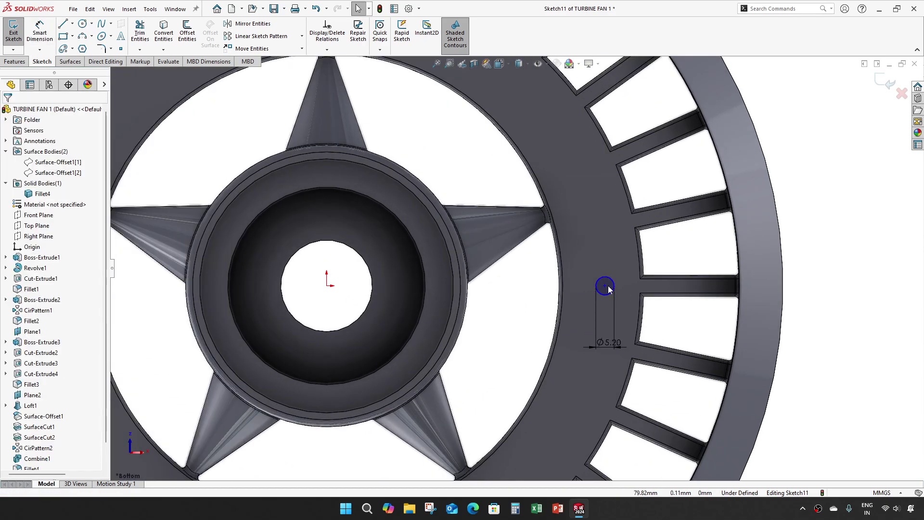
click(611, 276)
ctrl+click(329, 285)
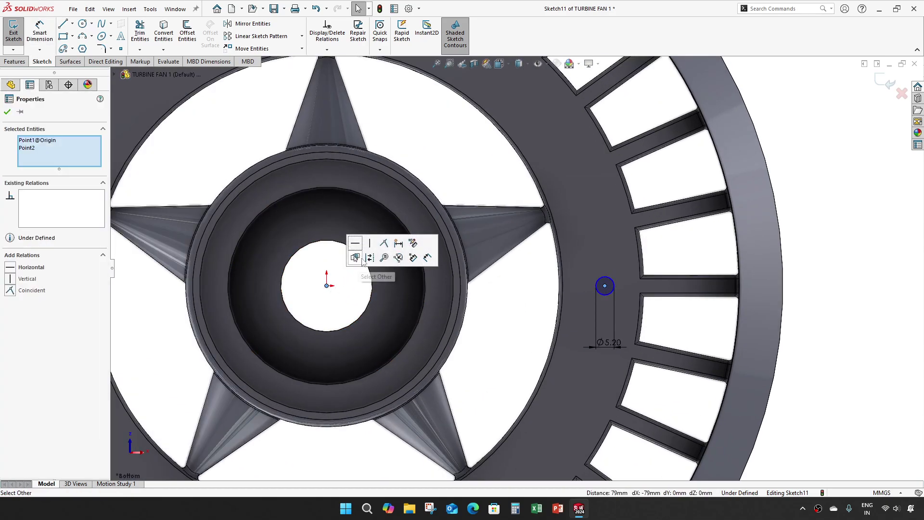
click(362, 258)
Dimension the distance from the origin to the circle's centre as 166 mm
key(d)
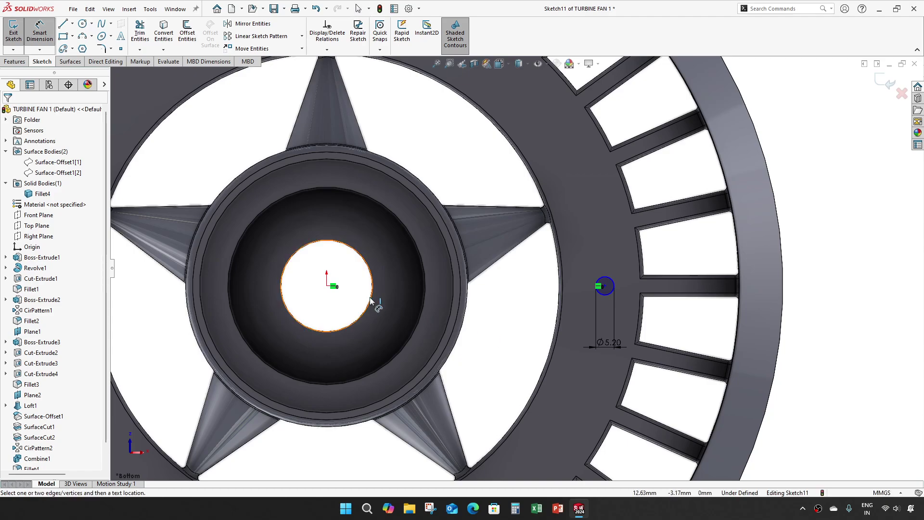
click(327, 286)
click(605, 285)
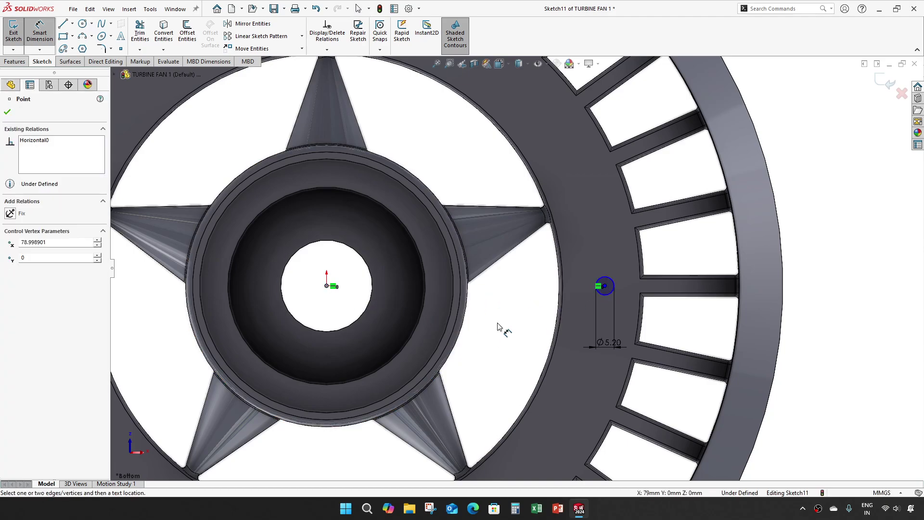
key(Escape)
key(d)
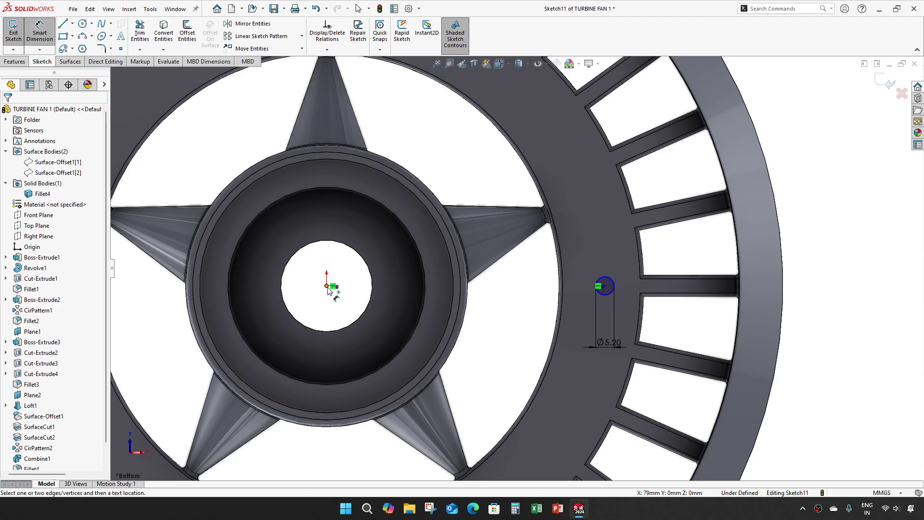
click(605, 286)
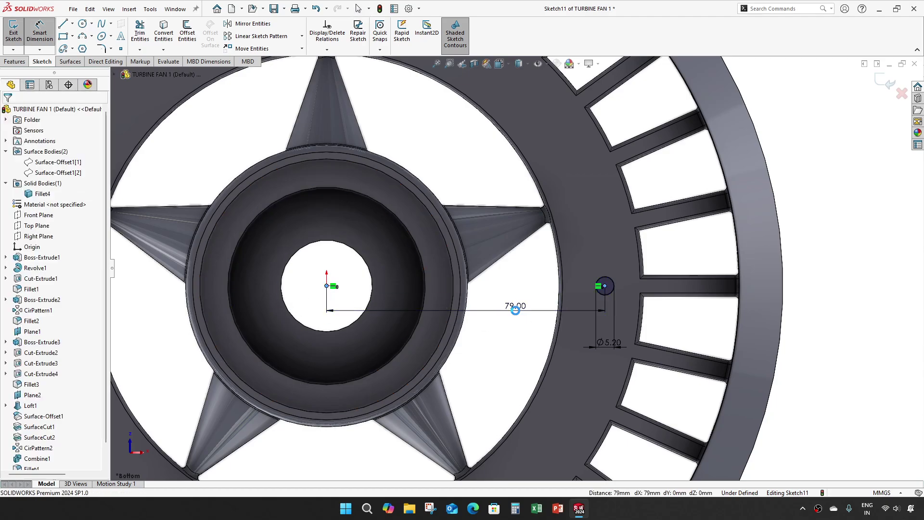
click(514, 311)
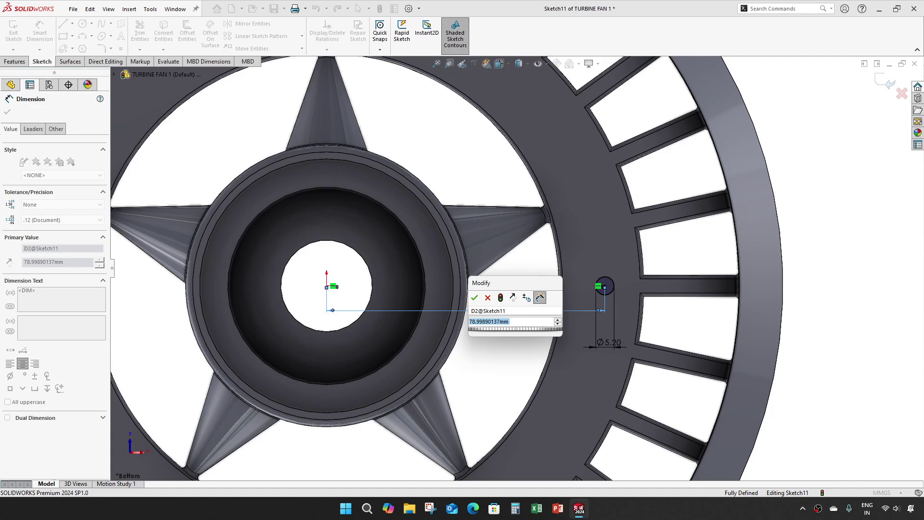
text(166)
key(Return)
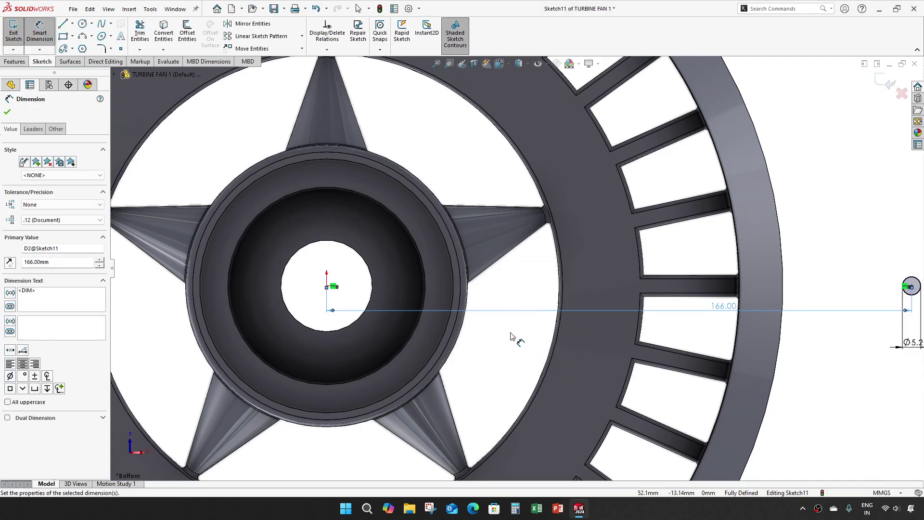
Change the circle's centre distance from the origin to 166/2 mm
key(Escape)
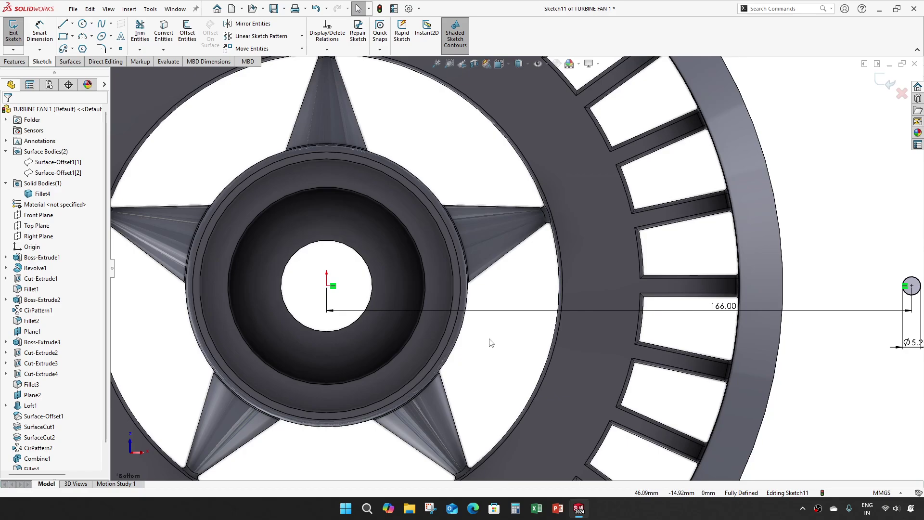
key(z)
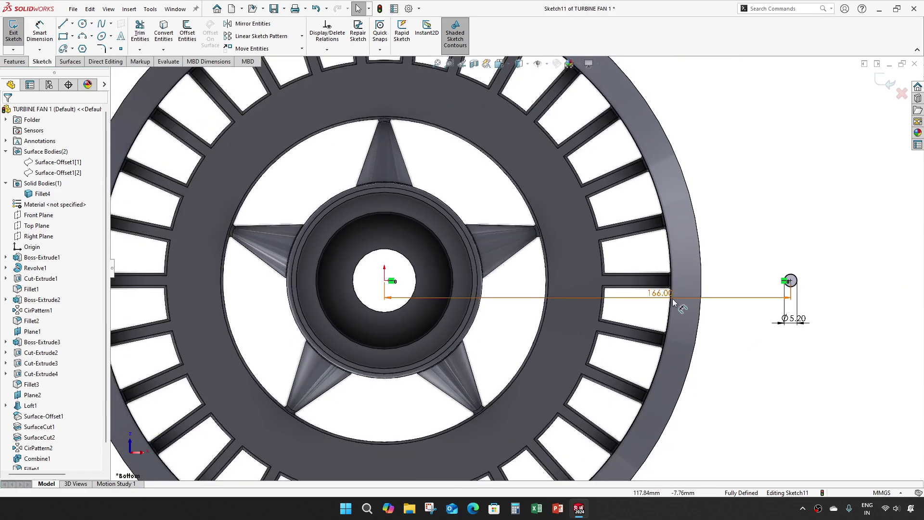
double_click(659, 293)
text(166/2)
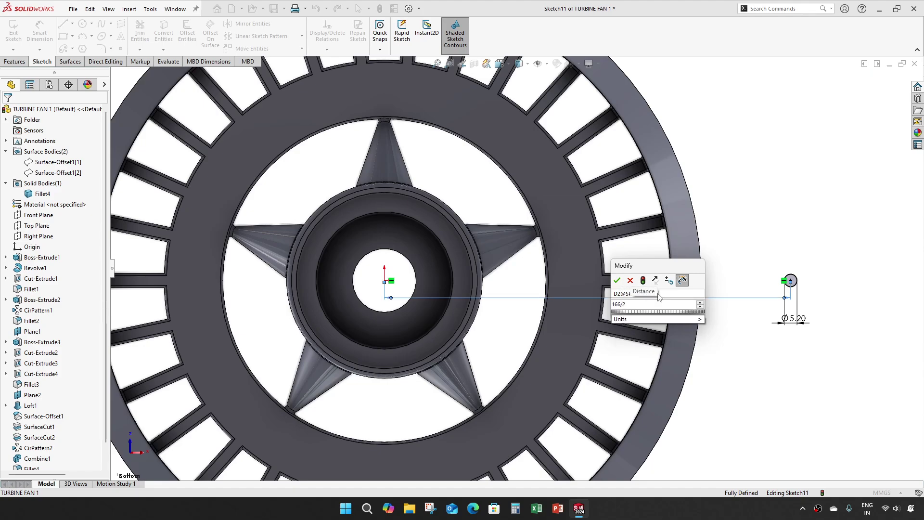
key(Return)
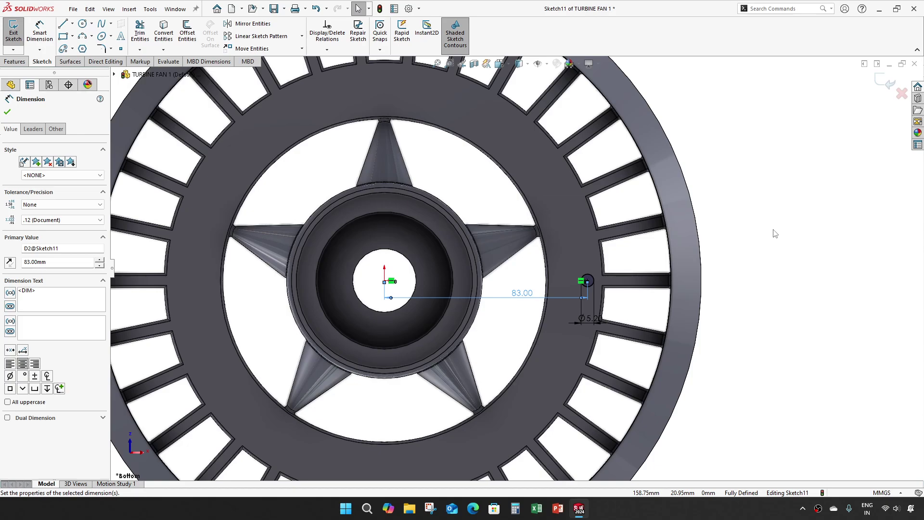
click(775, 233)
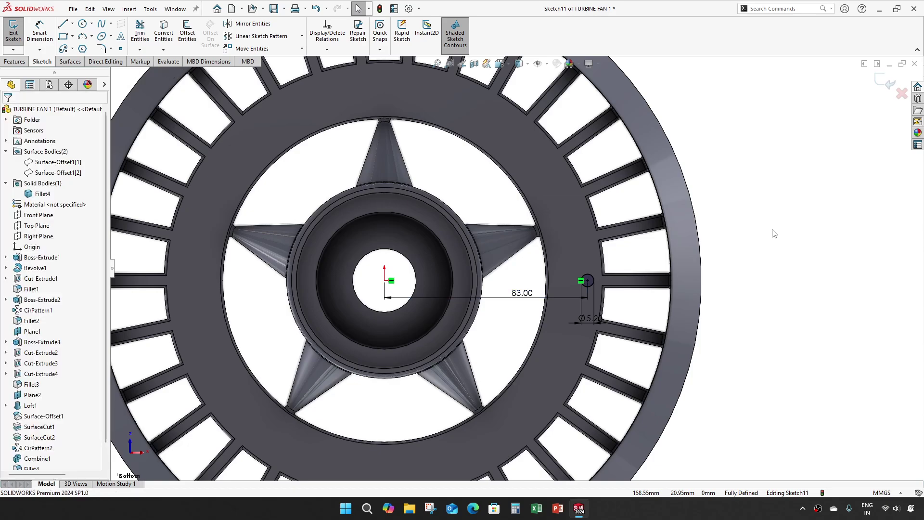
Set the circle's centre distance from the origin to half of 156, giving 78 mm
double_click(523, 293)
text(156/2)
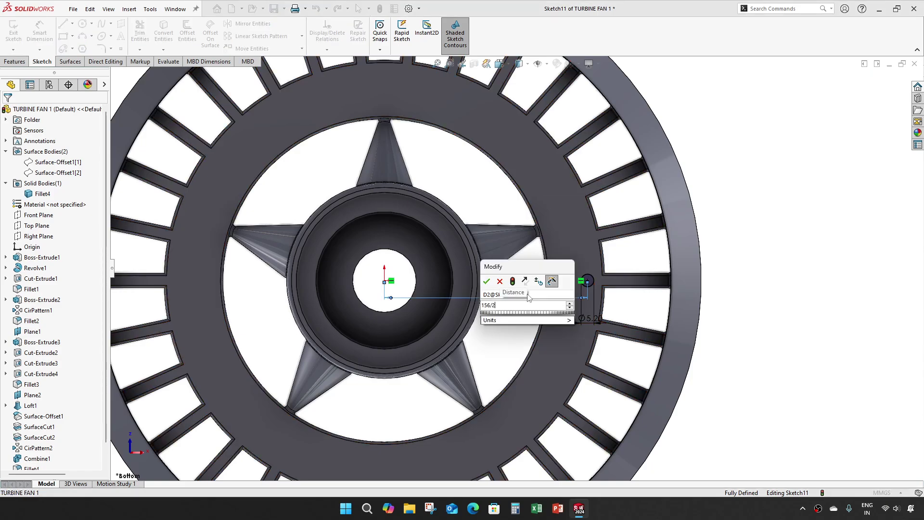
key(Escape)
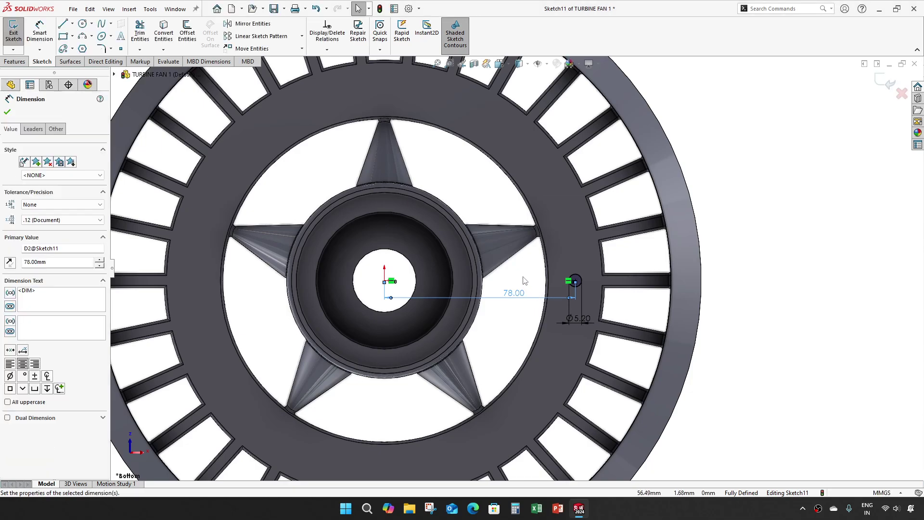
key(Escape)
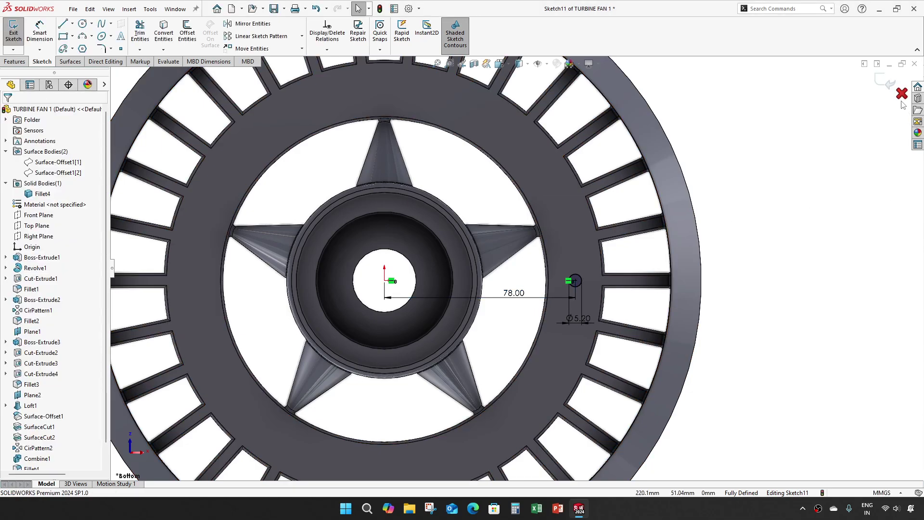
Finish the sketch and cut the circle with the Through All end condition to make the hole in the ring
click(884, 85)
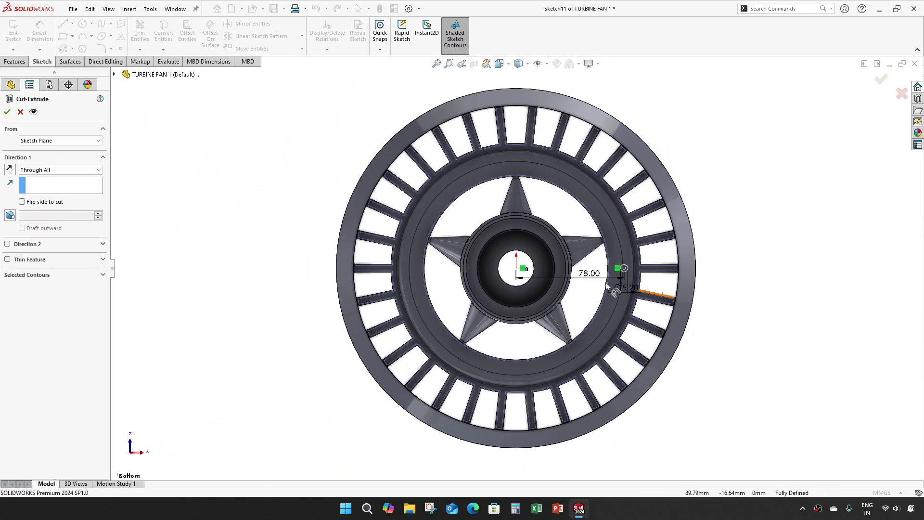
scroll(599, 258, down, 2)
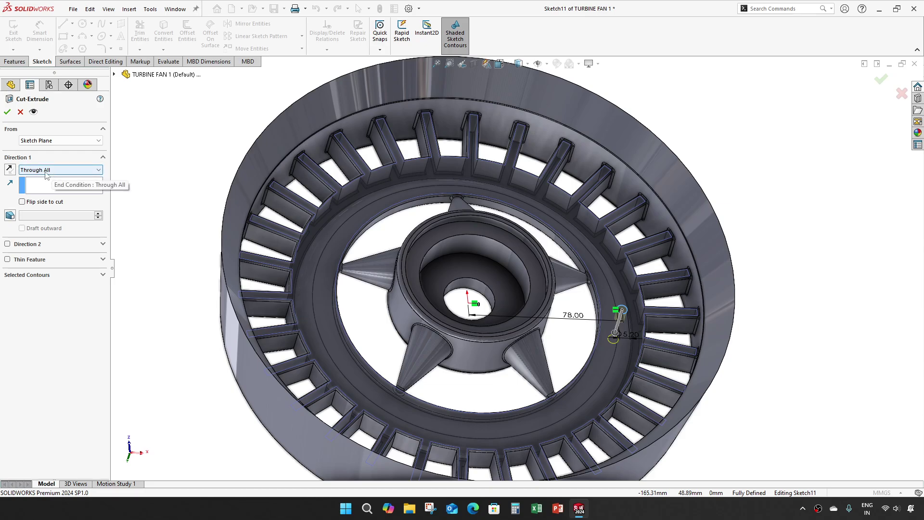
click(8, 112)
scroll(275, 263, up, 1)
scroll(513, 263, down, 1)
middle_drag(513, 264, 505, 296)
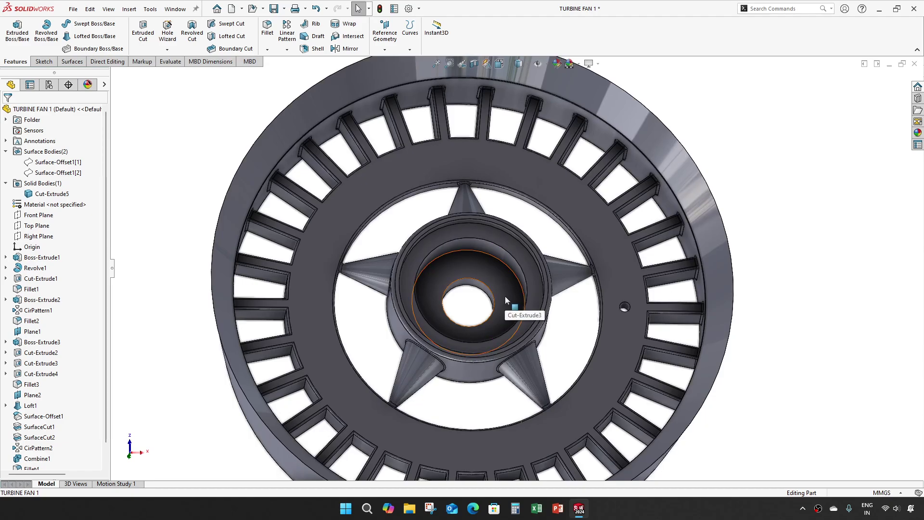
Circular-pattern the hole about the ring's inner cylindrical face with 8 equally spaced instances over 360 degrees
scroll(72, 387, down, 1)
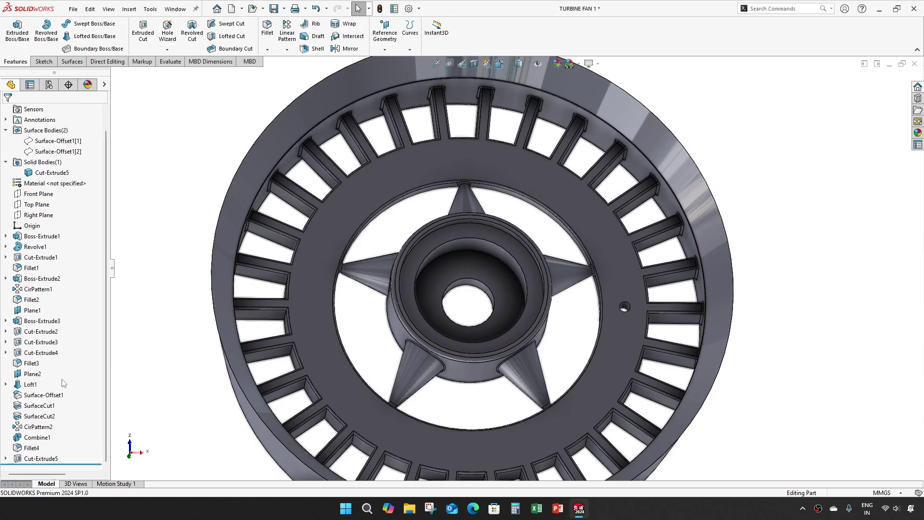
click(57, 457)
click(287, 50)
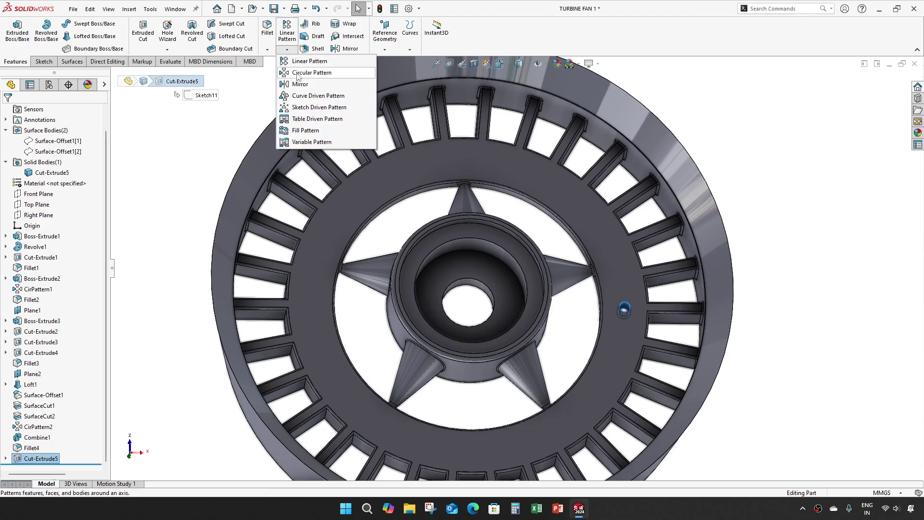
click(299, 73)
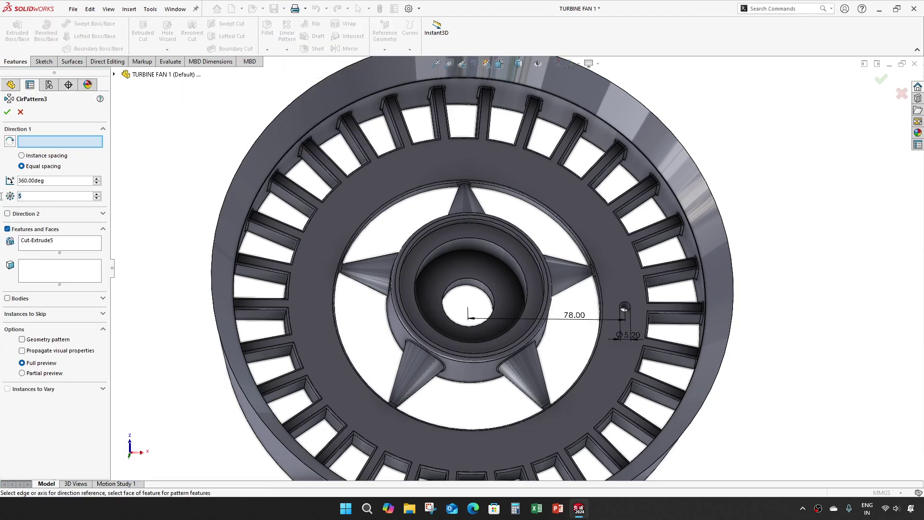
key(Return)
scroll(615, 245, down, 3)
middle_drag(587, 247, 602, 225)
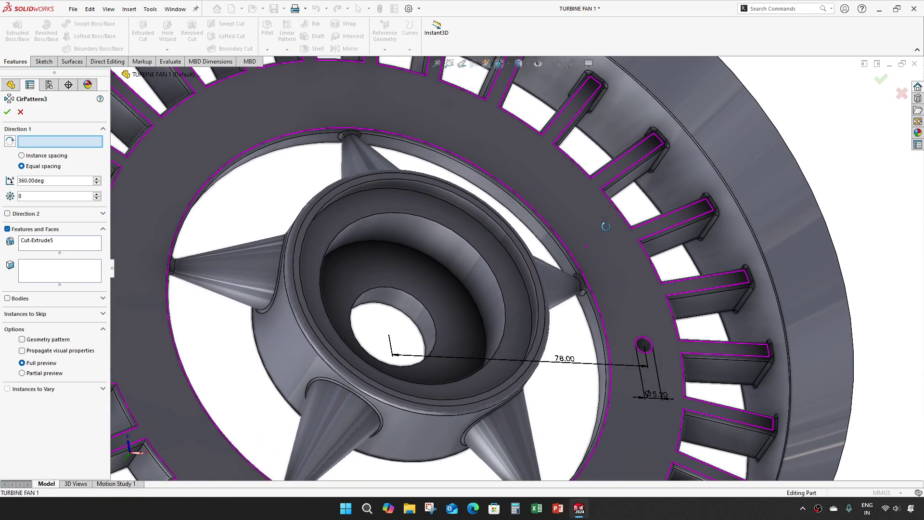
click(555, 250)
scroll(515, 268, up, 2)
middle_drag(516, 268, 397, 274)
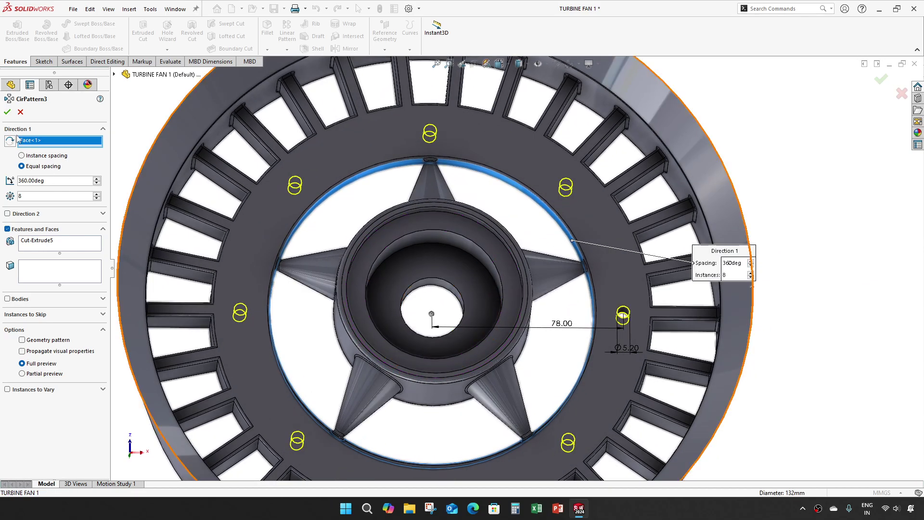
click(7, 114)
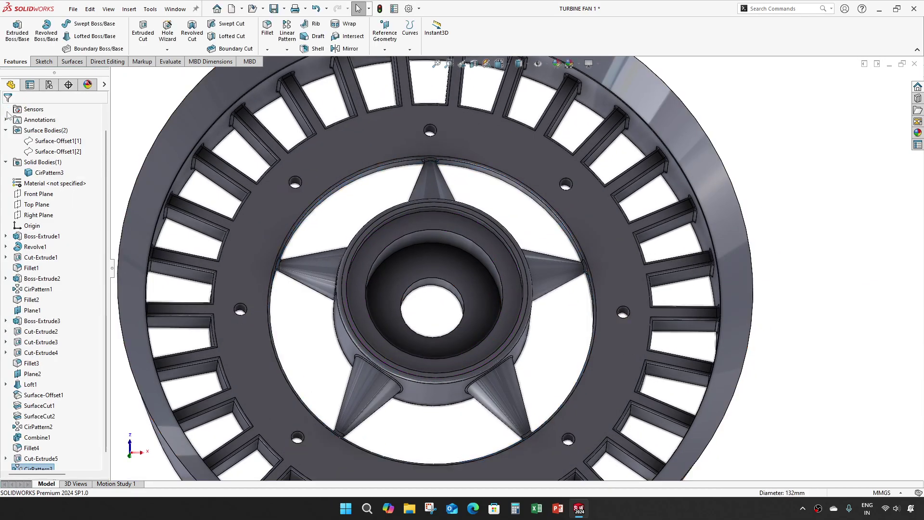
Save the turbine fan part with the patterned ring holes
scroll(370, 204, up, 5)
middle_drag(370, 204, 451, 256)
key(ctrl+s)
Inspect the finished fan from its opposite side, and minimize the application window
scroll(437, 256, down, 4)
key(f)
middle_drag(556, 215, 517, 221)
middle_drag(633, 242, 498, 229)
scroll(555, 227, down, 4)
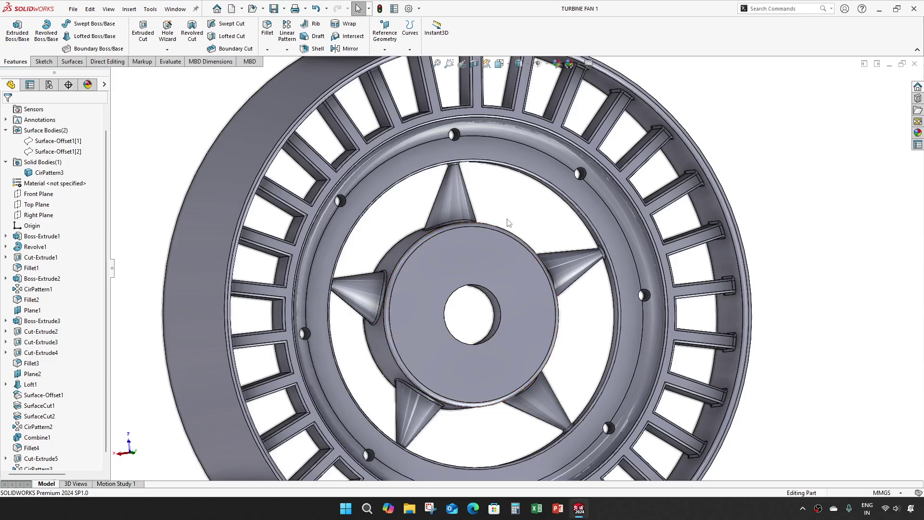
click(879, 9)
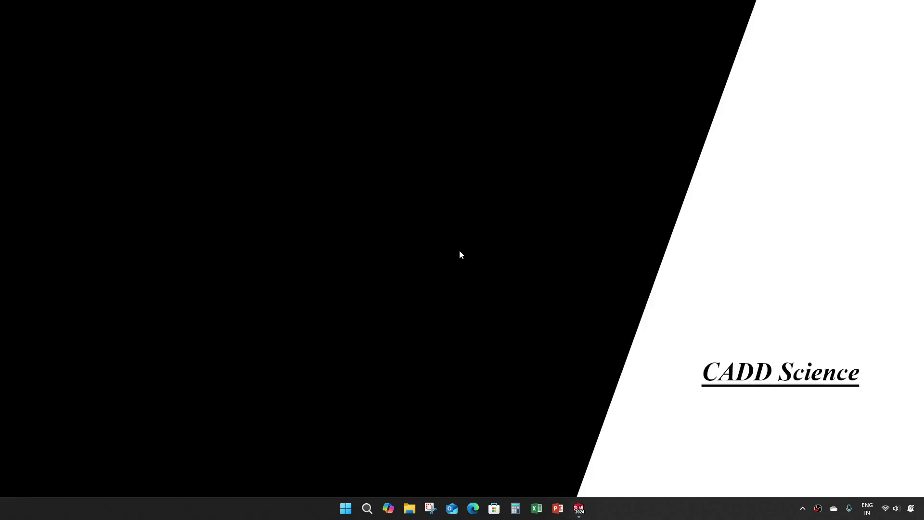